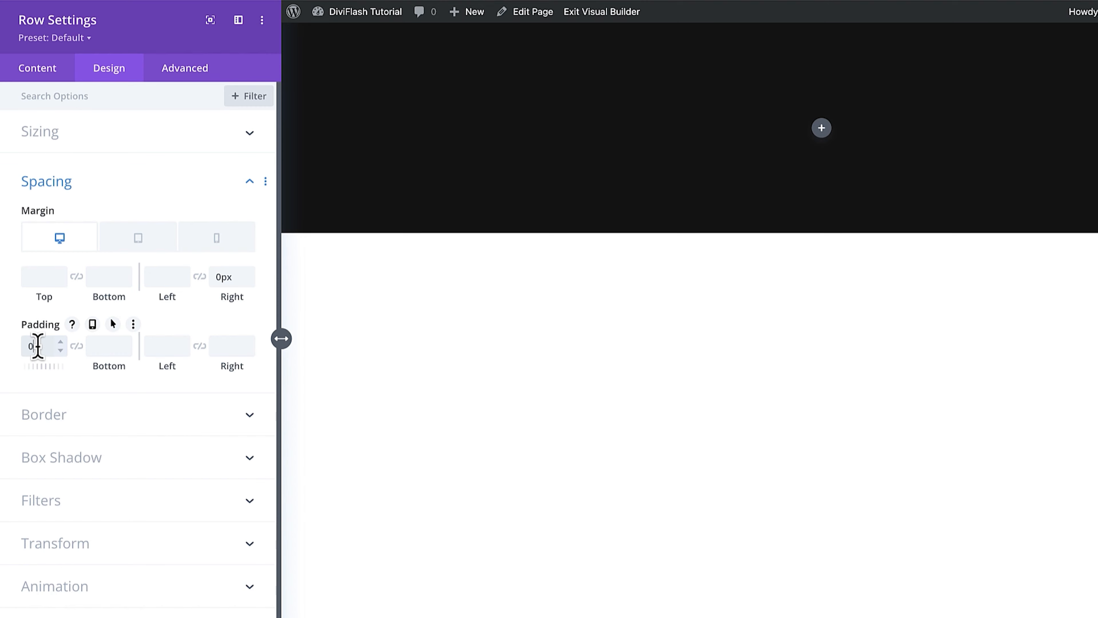
- Set the row's top and bottom padding to 0px and save the row settings
{"action": "left_click", "coordinate": [76, 347]}
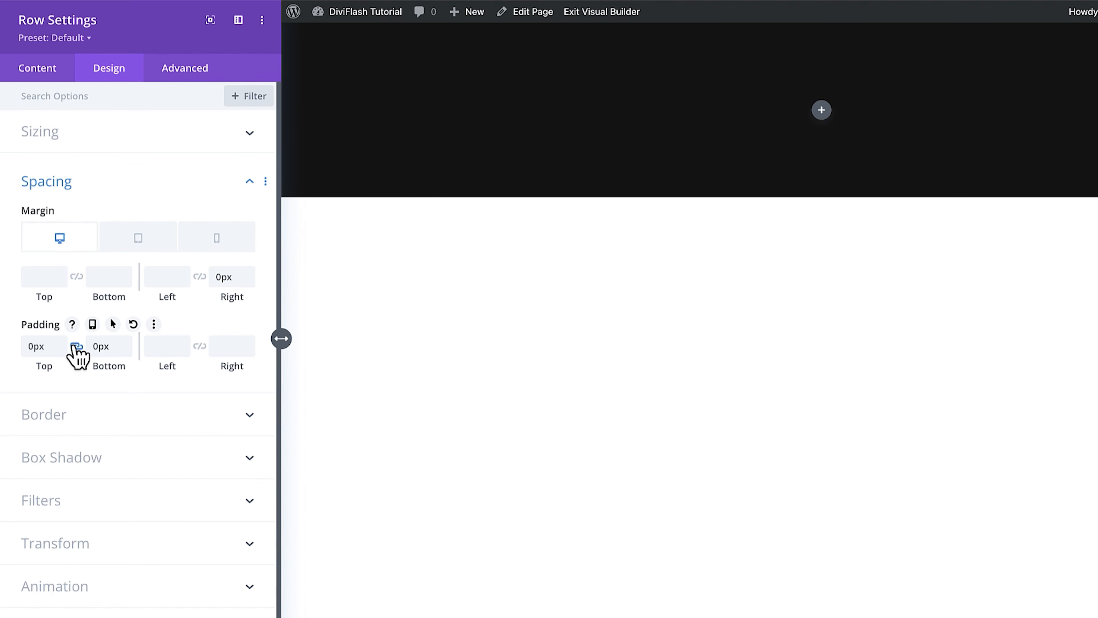
{"action": "left_click", "coordinate": [102, 185]}
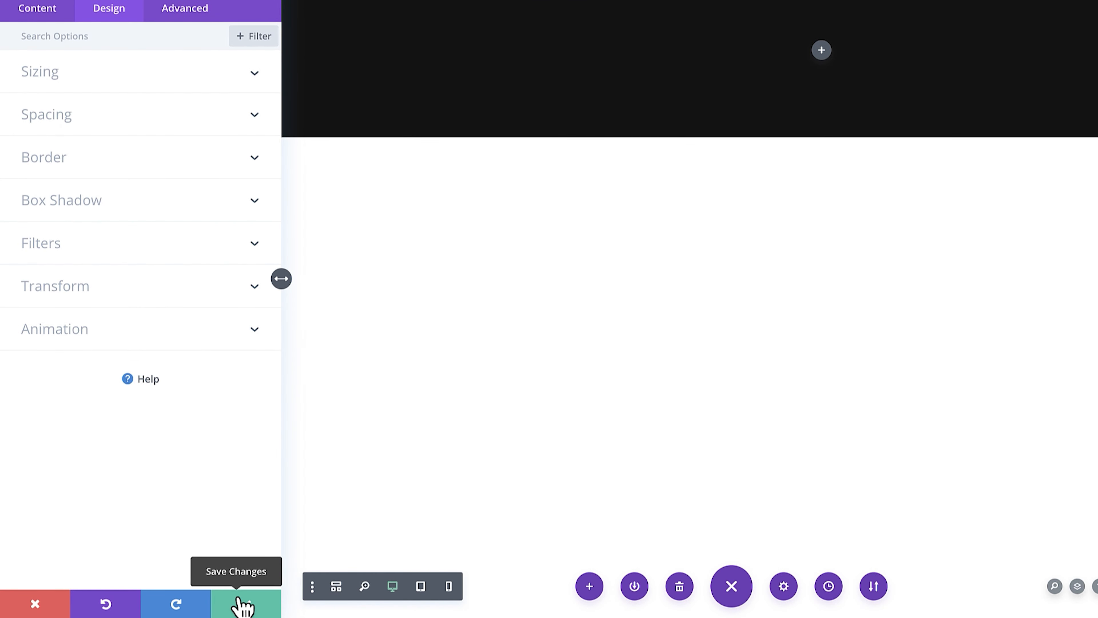
{"action": "left_click", "coordinate": [239, 600]}
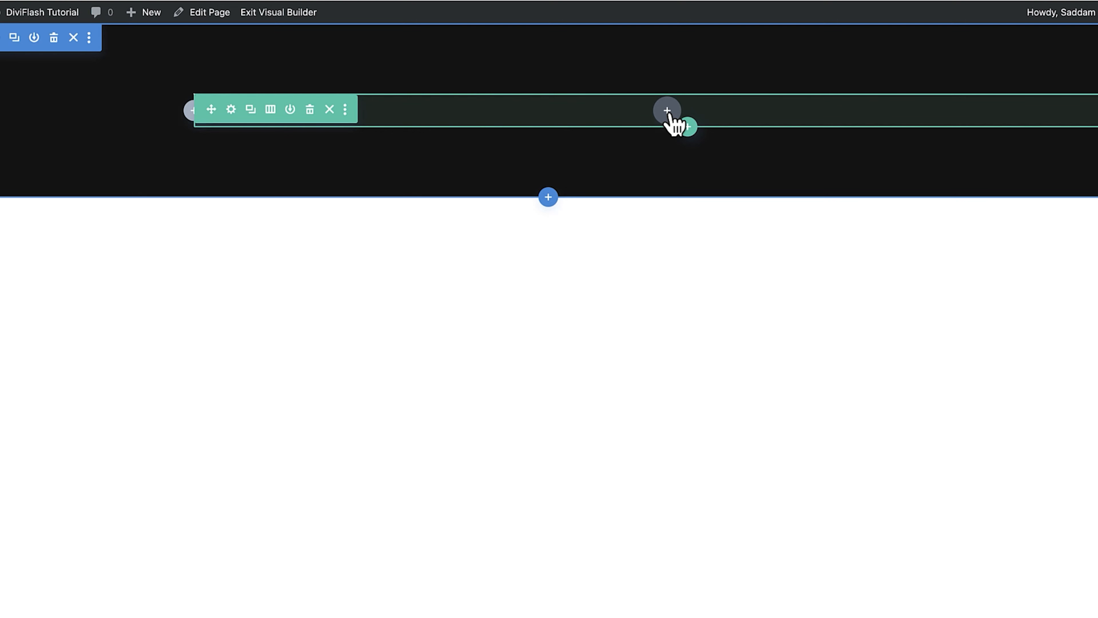
- Insert a Text module into the empty row of the dark section
{"action": "left_click", "coordinate": [667, 111]}
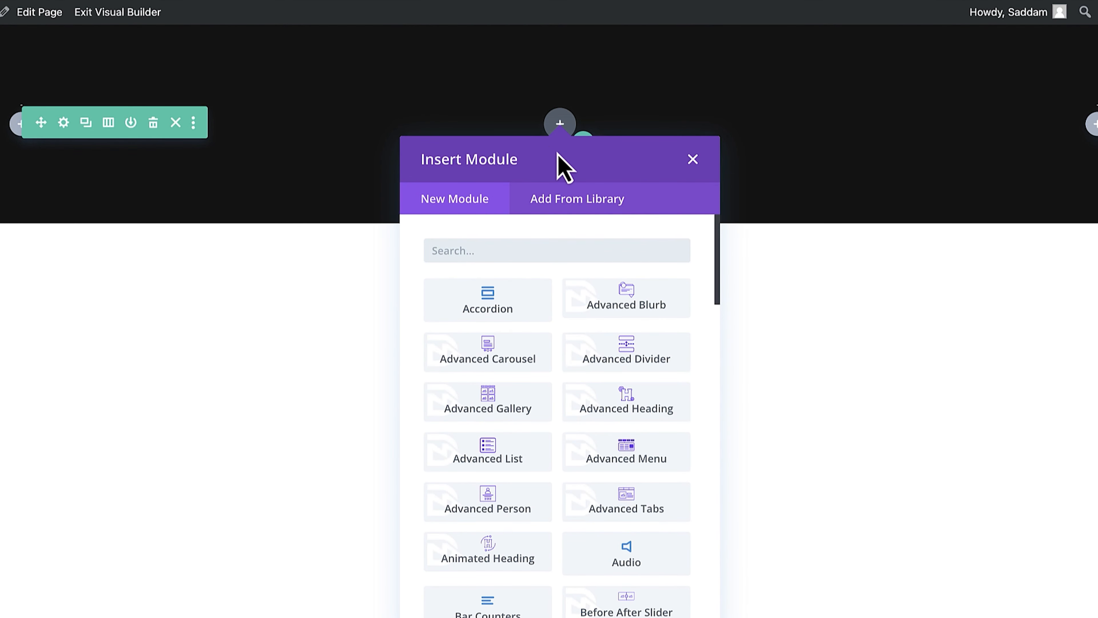
{"action": "type", "text": "Text"}
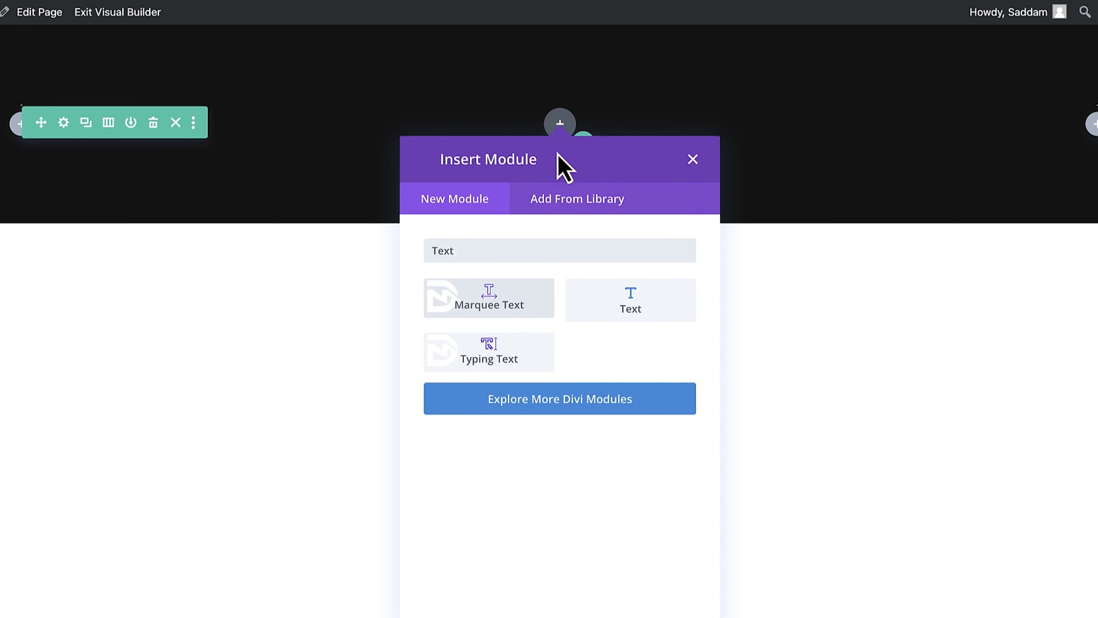
{"action": "left_click", "coordinate": [610, 308]}
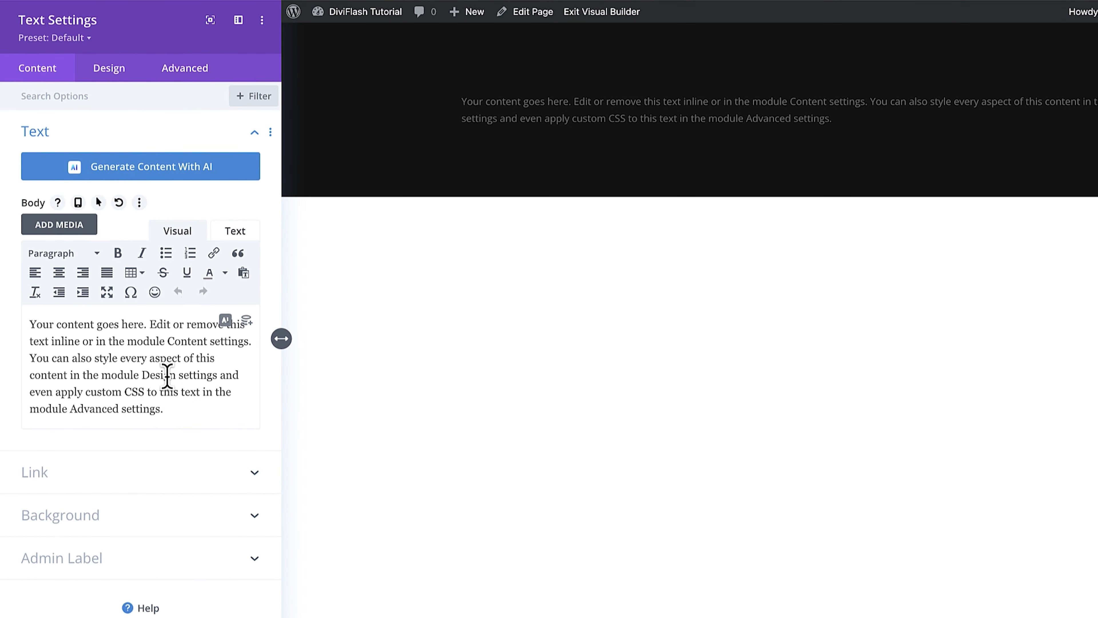
- Replace the module's placeholder body text with "Trusted by 200,000+ leading organizations"
{"action": "key", "text": "ctrl+a"}
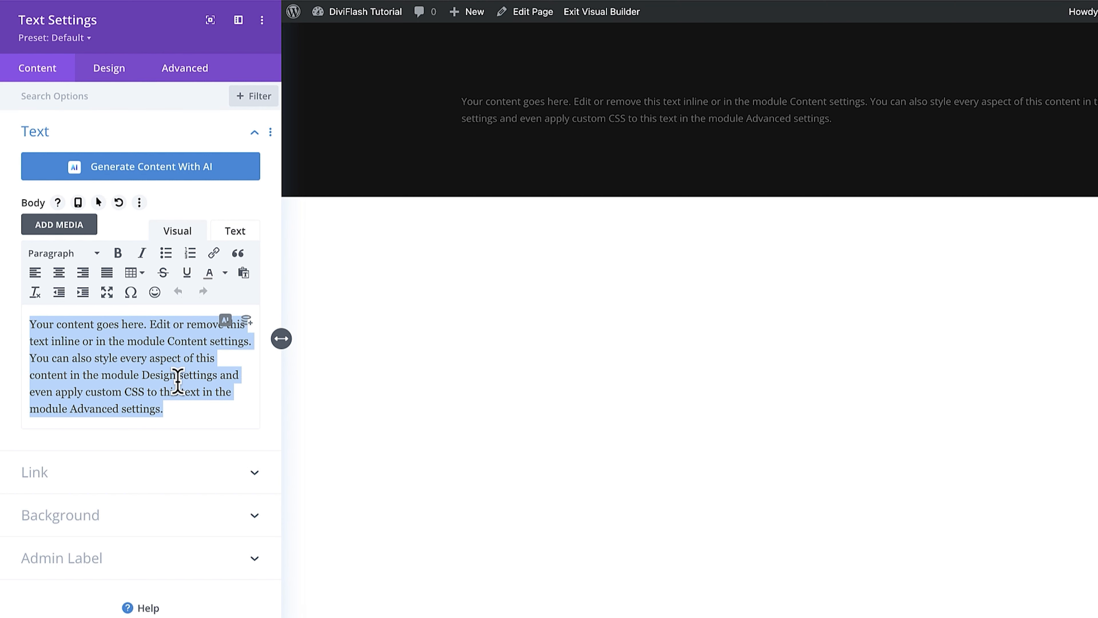
{"action": "key", "text": "BackSpace"}
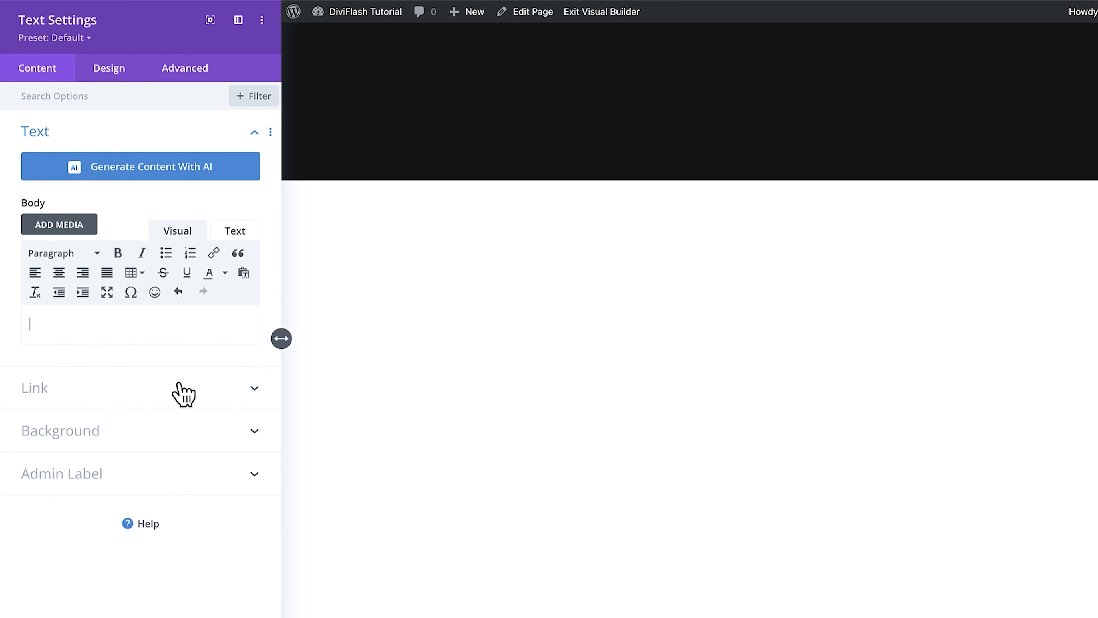
{"action": "type", "text": "Trusted by 200,000+ leading organizations"}
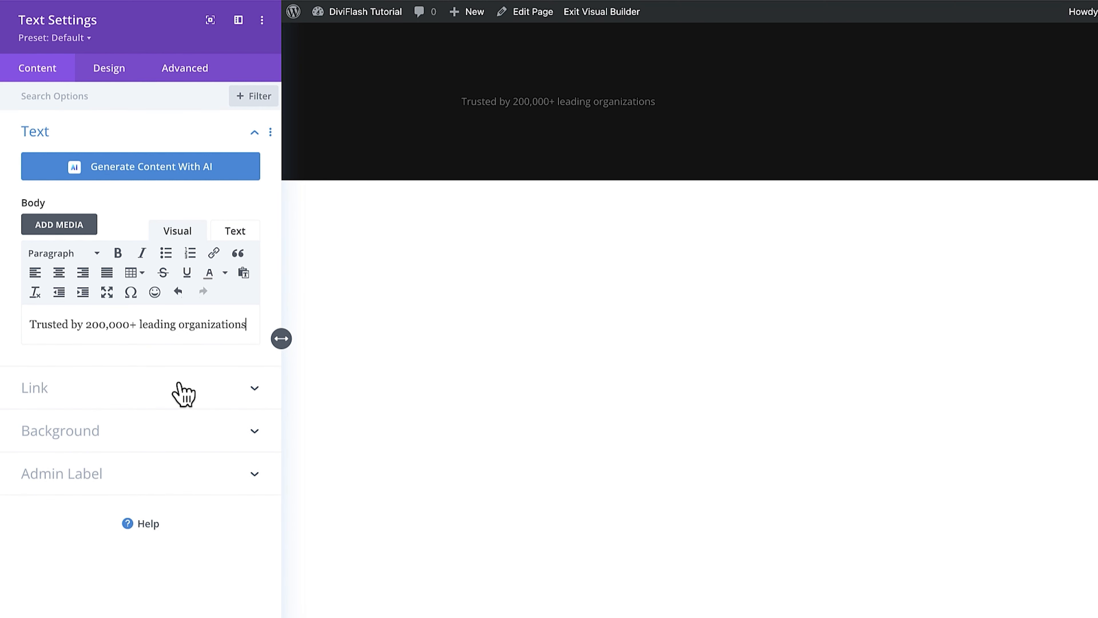
{"action": "left_click", "coordinate": [177, 133]}
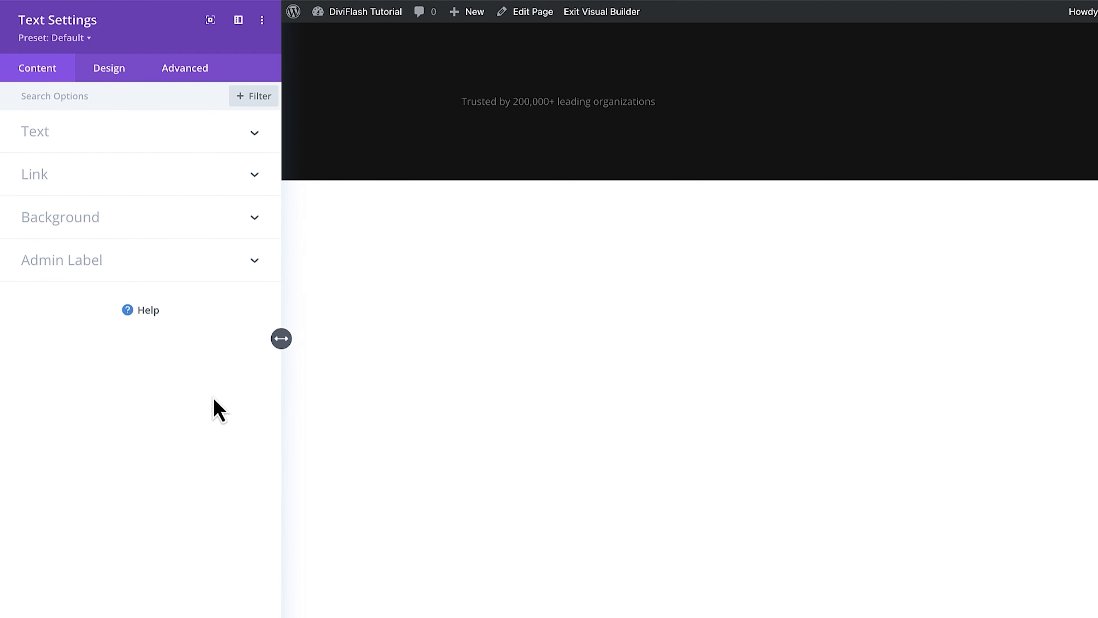
- Set the text font to Plus Jakarta Sans with Semi Bold weight
{"action": "left_click", "coordinate": [119, 74]}
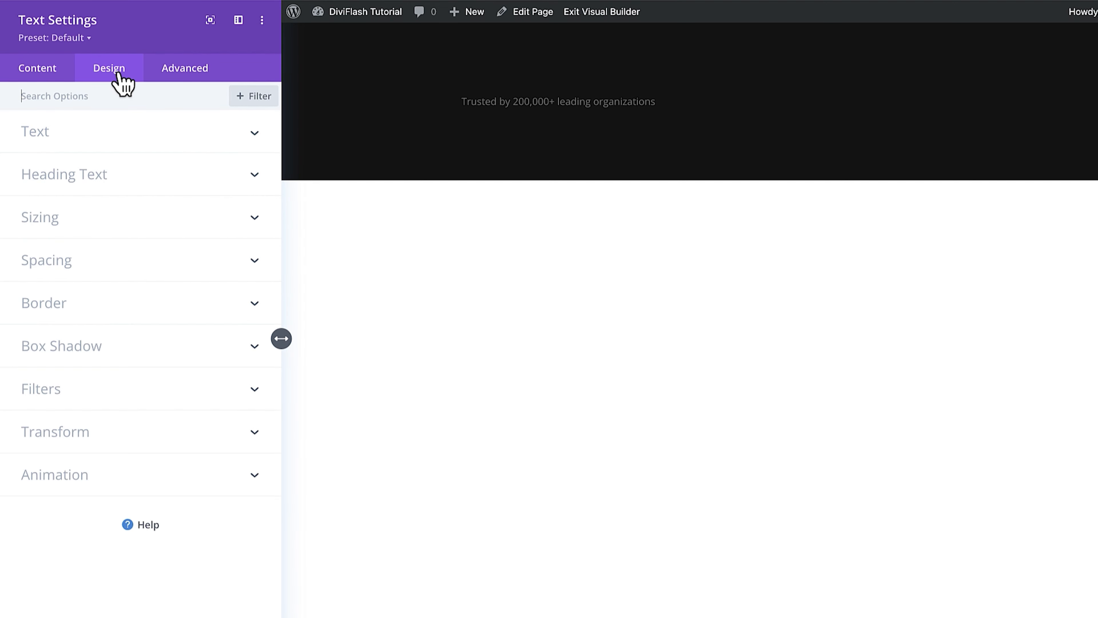
{"action": "left_click", "coordinate": [117, 140]}
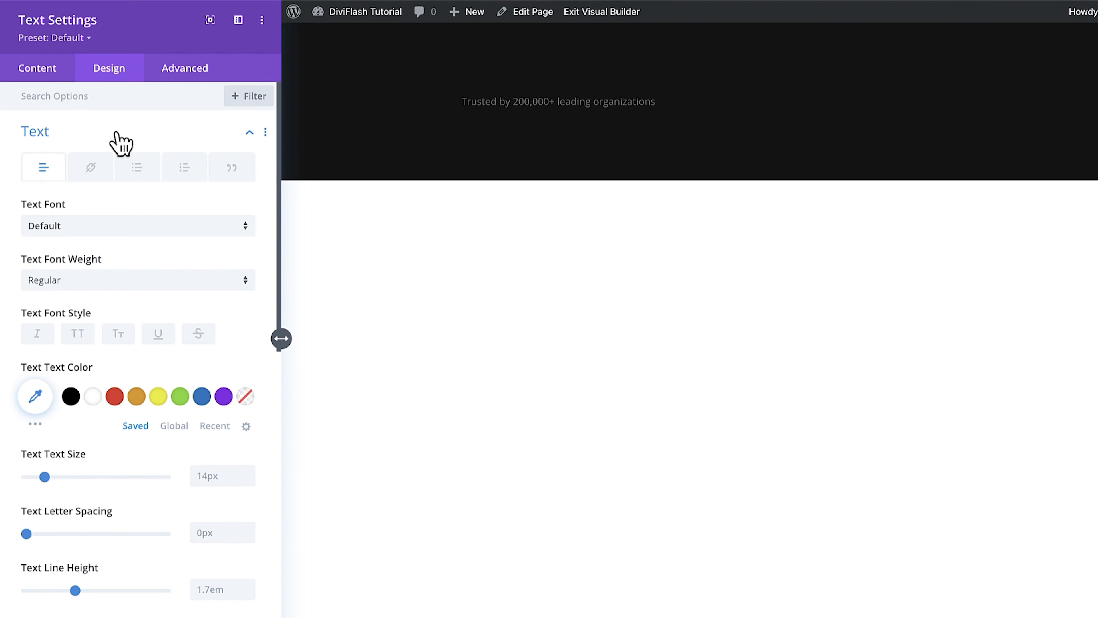
{"action": "left_click", "coordinate": [165, 233]}
{"action": "type", "text": "plus"}
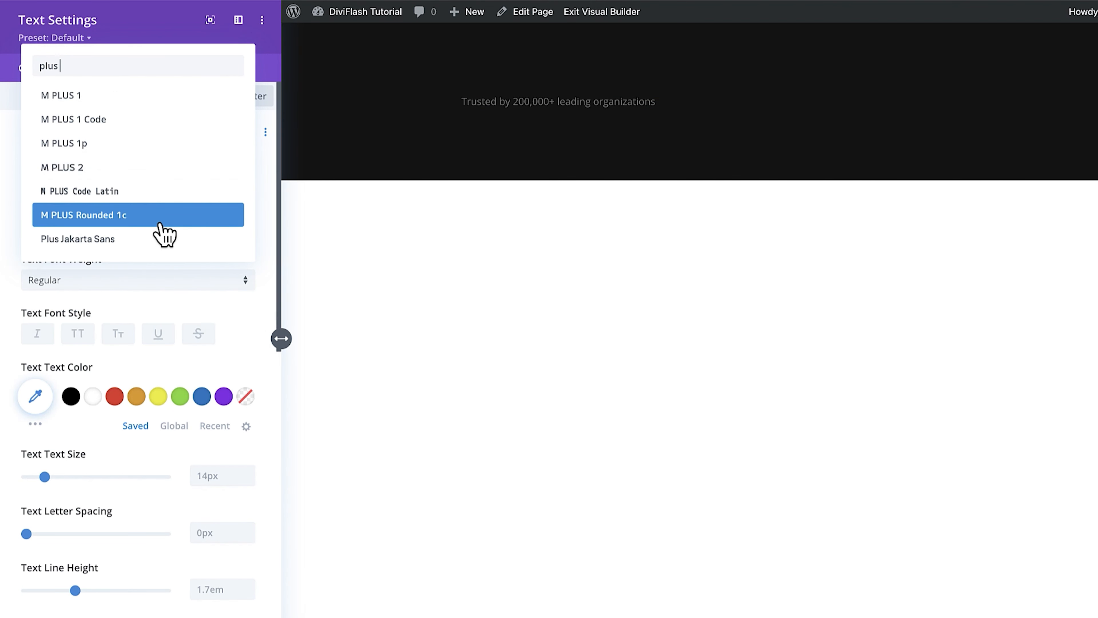
{"action": "type", "text": "j"}
{"action": "left_click", "coordinate": [152, 95]}
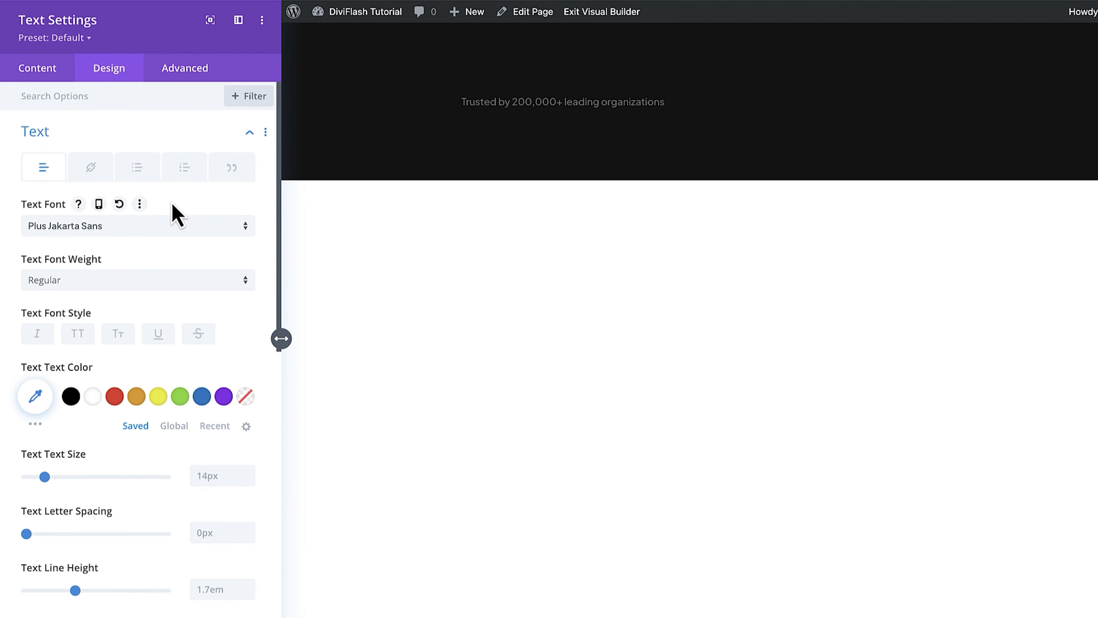
{"action": "left_click", "coordinate": [163, 281]}
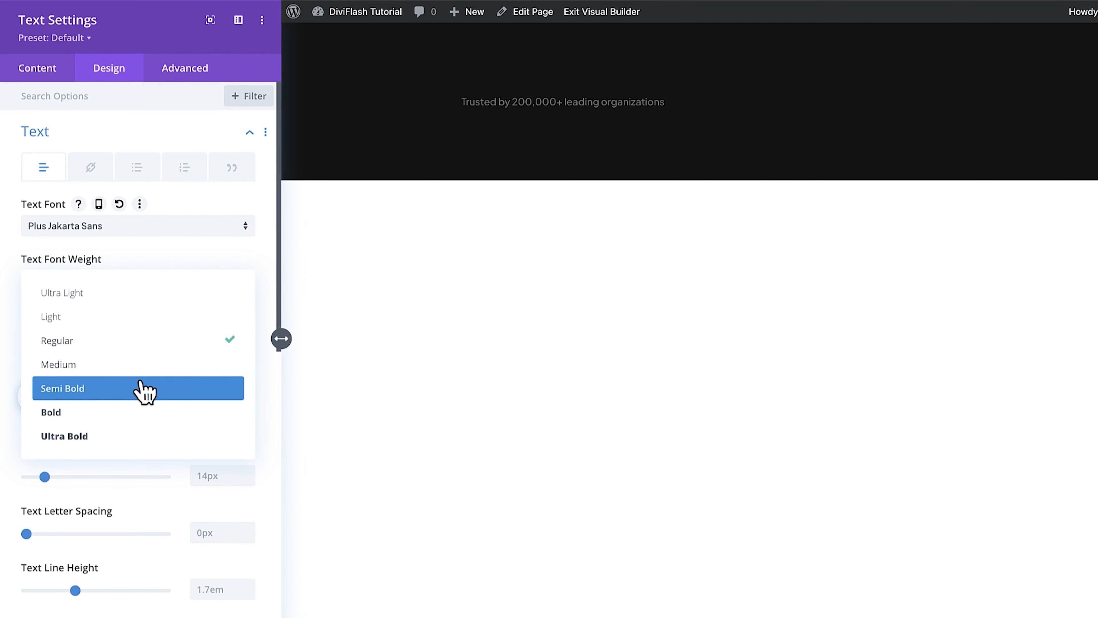
{"action": "left_click", "coordinate": [142, 389]}
- Set the body text color to #F7F7F8
{"action": "scroll", "coordinate": [201, 319], "scroll_direction": "down", "scroll_amount": 3}
{"action": "left_click", "coordinate": [38, 280]}
{"action": "type", "text": "#F7F7F8"}
{"action": "left_click", "coordinate": [96, 280]}
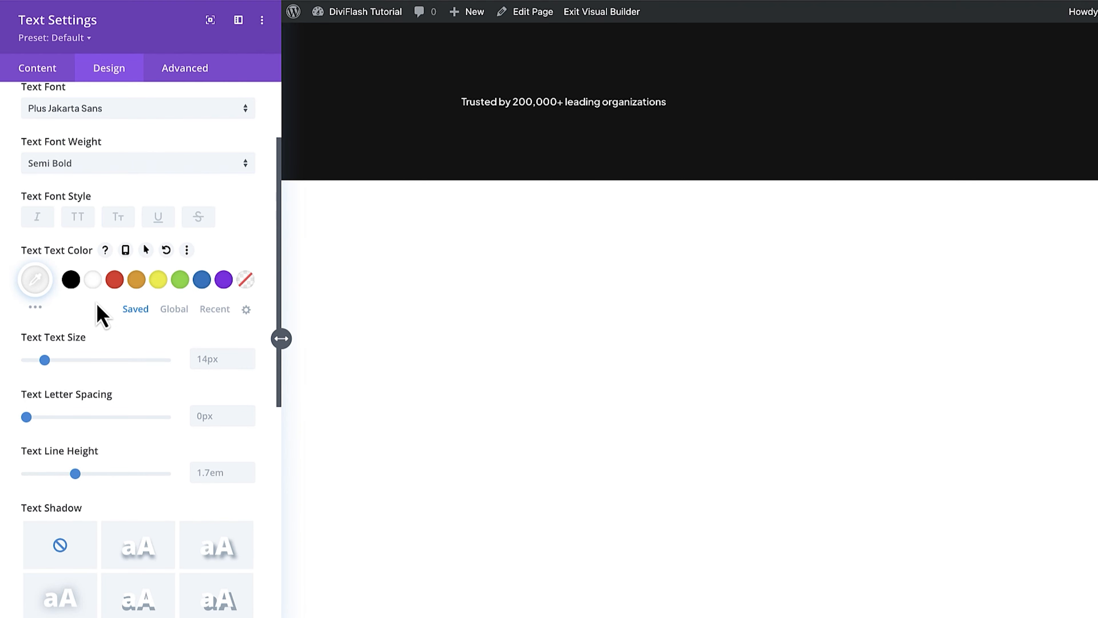
- Set the text size to 56px on desktop, 44px on tablet and 32px on phone
{"action": "scroll", "coordinate": [101, 315], "scroll_direction": "down", "scroll_amount": 3}
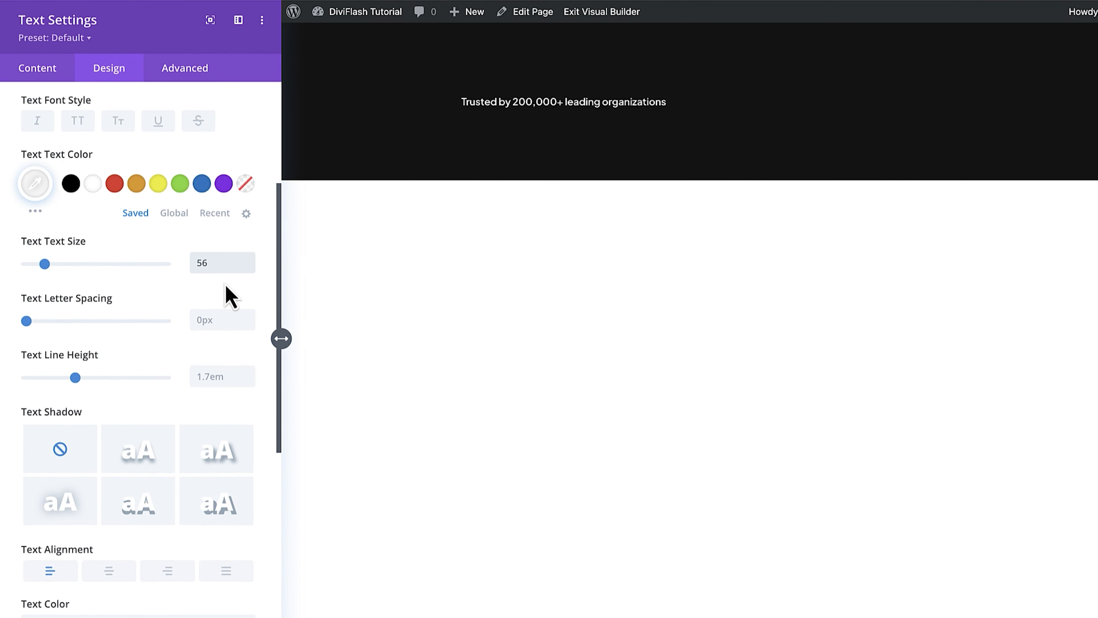
{"action": "left_click", "coordinate": [119, 241]}
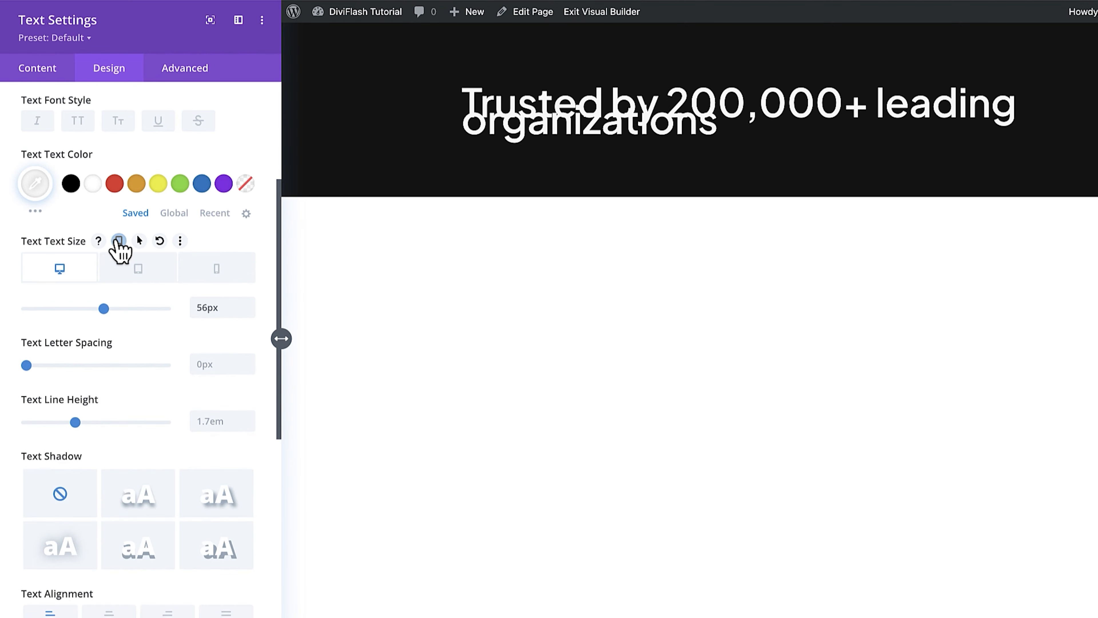
{"action": "left_click", "coordinate": [138, 269]}
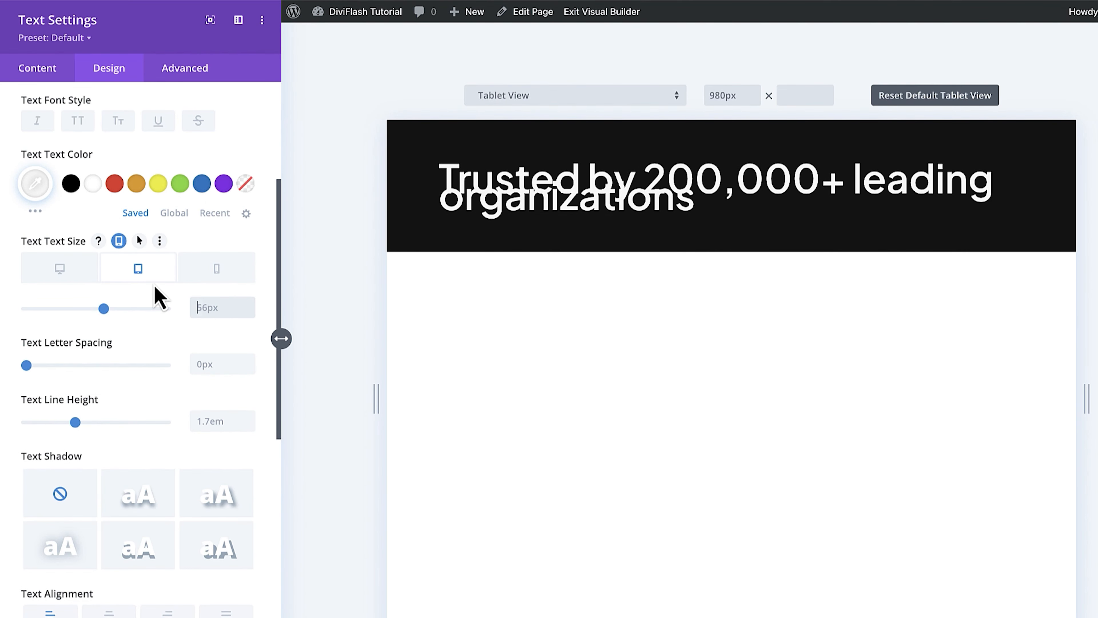
{"action": "left_click", "coordinate": [204, 274]}
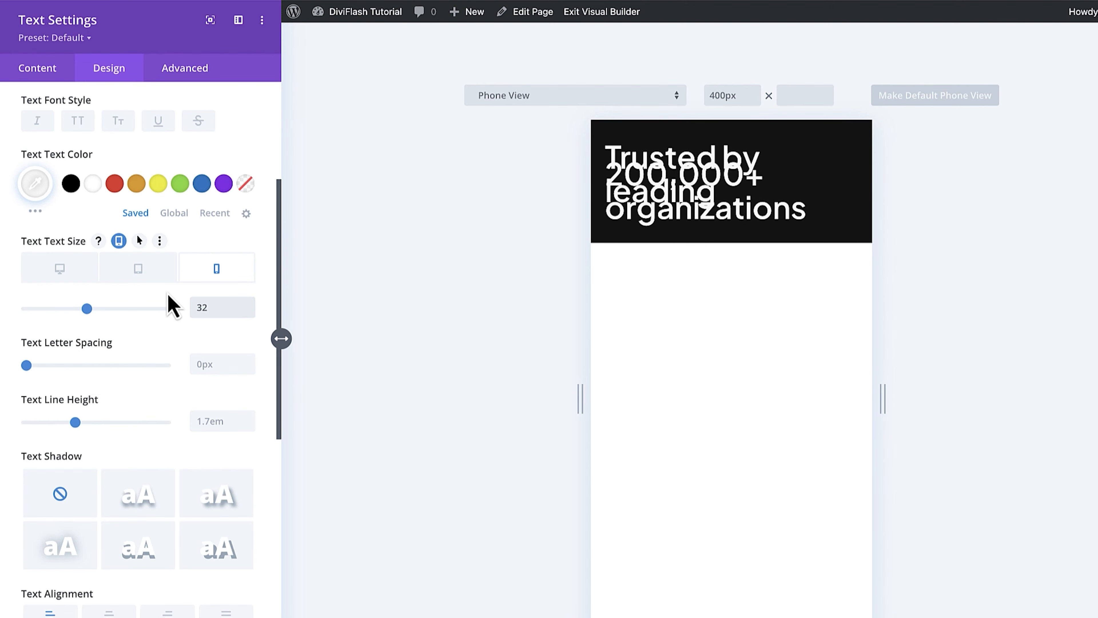
{"action": "key", "text": "Return"}
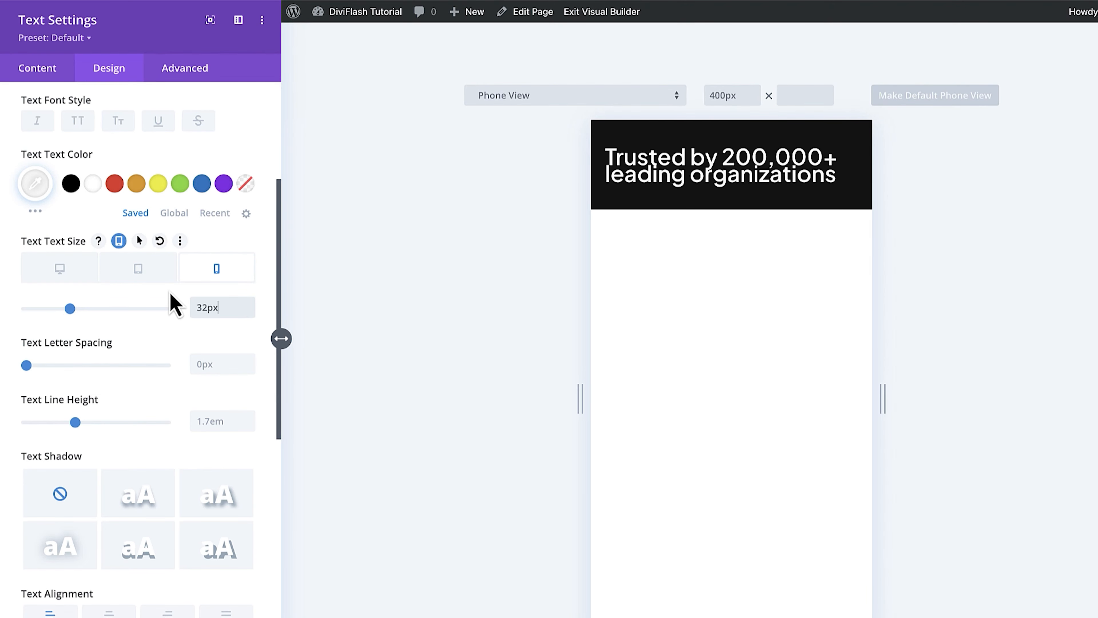
{"action": "left_click", "coordinate": [86, 277]}
- Set the text line height to 61px on desktop, 52px on tablet and 40px on phone
{"action": "scroll", "coordinate": [120, 308], "scroll_direction": "down", "scroll_amount": 3}
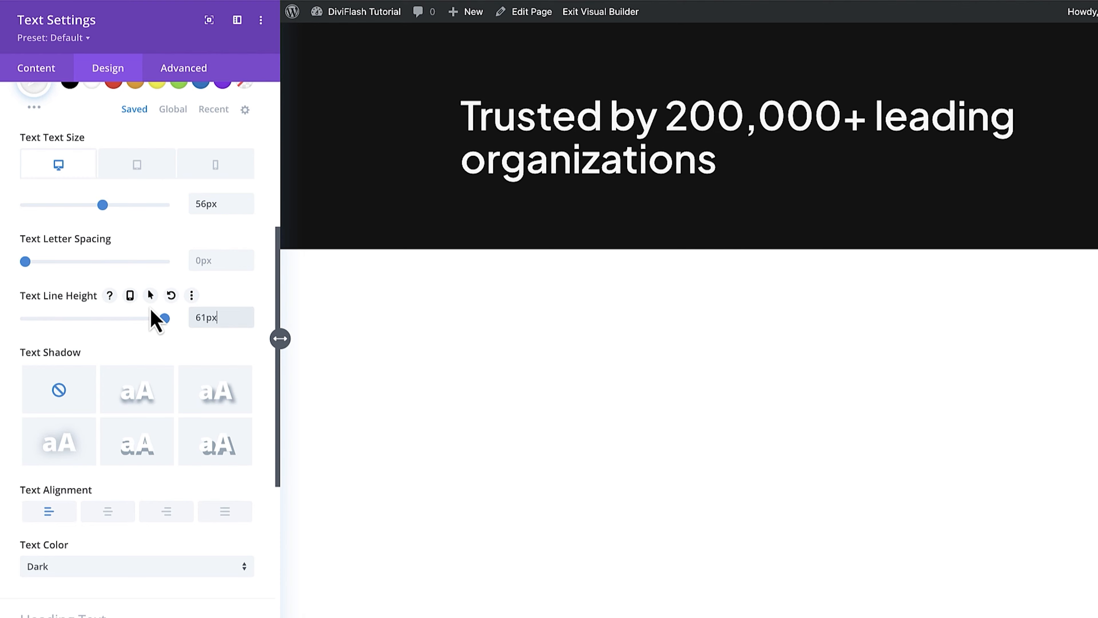
{"action": "left_click", "coordinate": [130, 296]}
{"action": "left_click", "coordinate": [138, 323]}
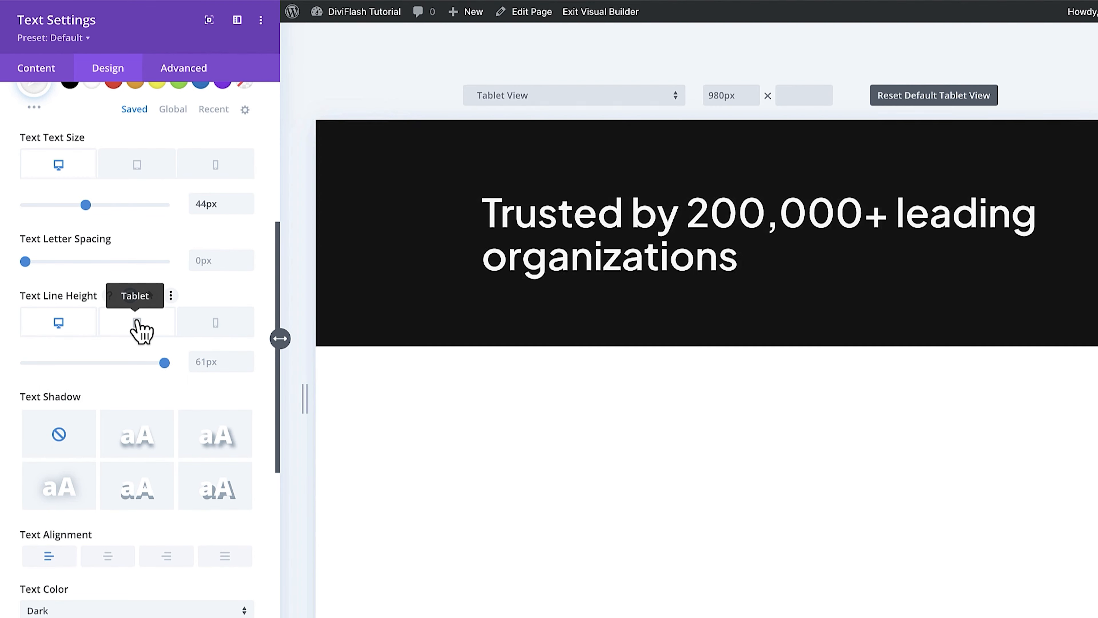
{"action": "left_click", "coordinate": [197, 359]}
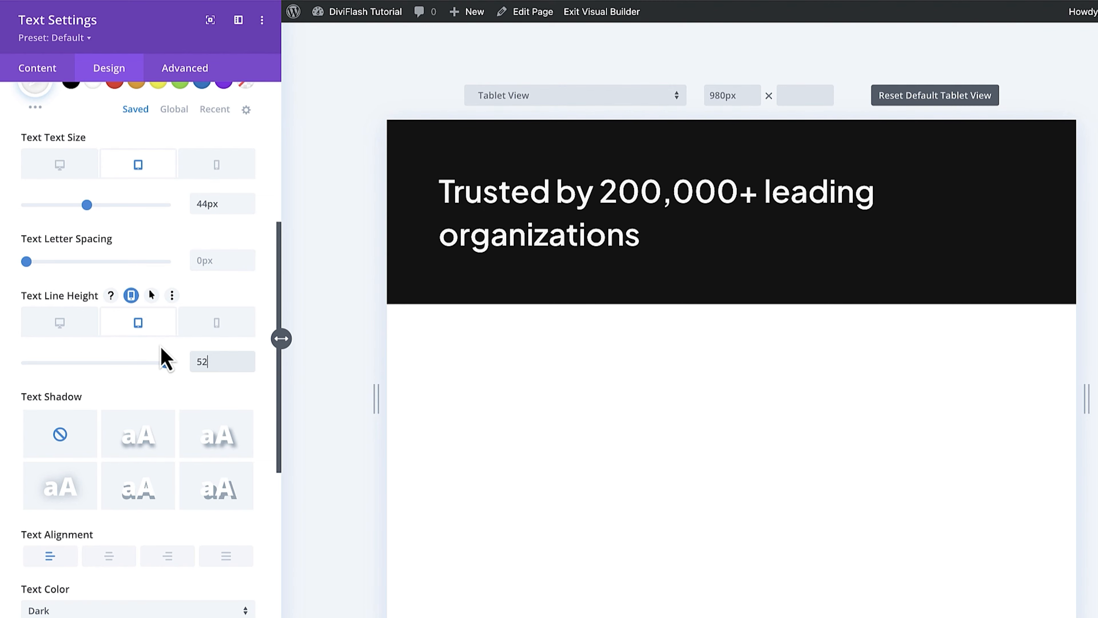
{"action": "type", "text": "52"}
{"action": "left_click", "coordinate": [202, 334]}
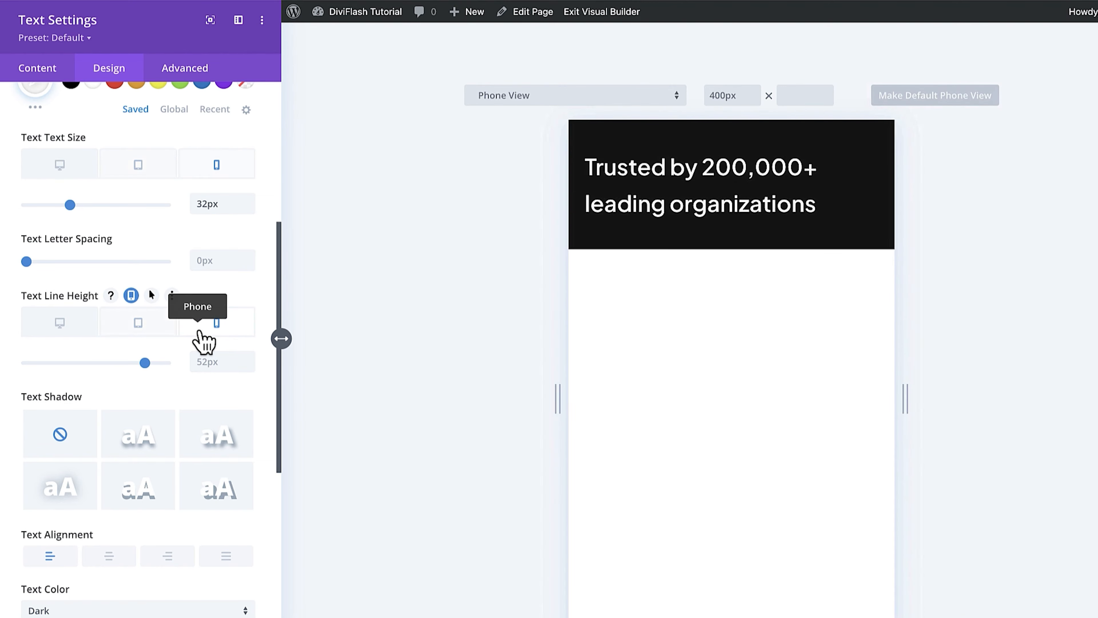
{"action": "left_click", "coordinate": [197, 359]}
{"action": "type", "text": "40px"}
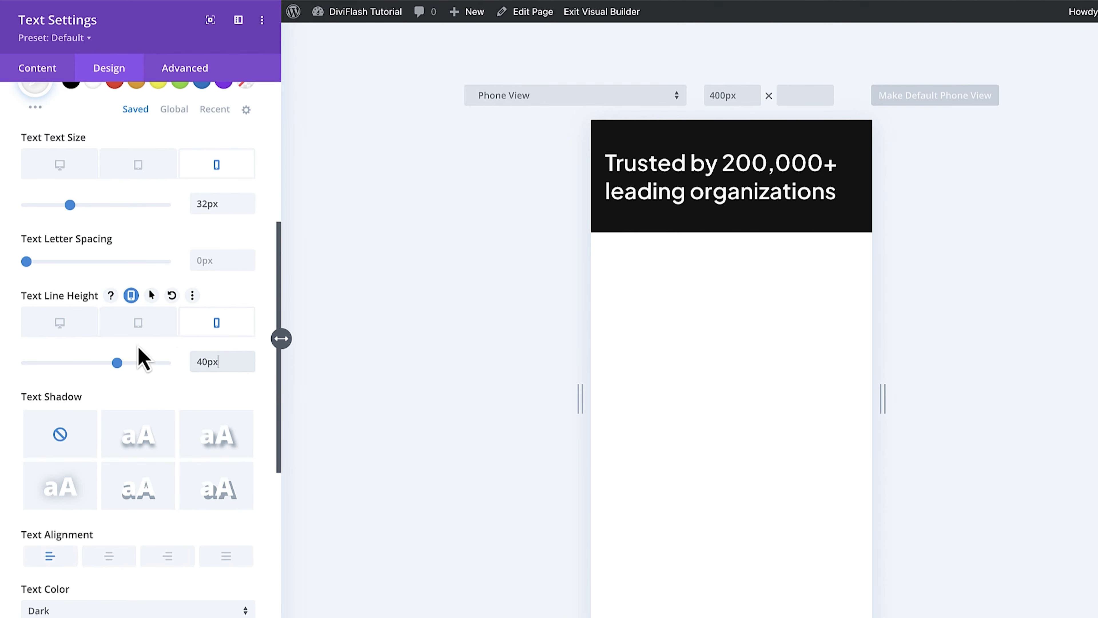
{"action": "left_click", "coordinate": [69, 325]}
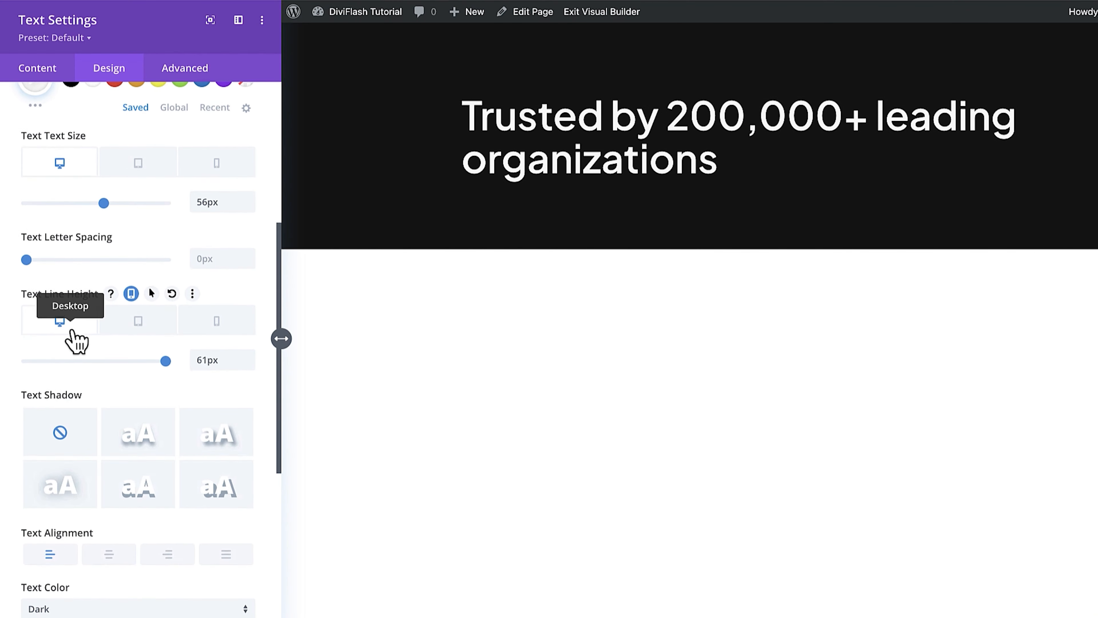
- Set the text module's max width to 780px on desktop and 100% on tablet, with left module alignment
{"action": "scroll", "coordinate": [76, 340], "scroll_direction": "down", "scroll_amount": 3}
{"action": "scroll", "coordinate": [76, 334], "scroll_direction": "down", "scroll_amount": 5}
{"action": "left_click", "coordinate": [92, 328]}
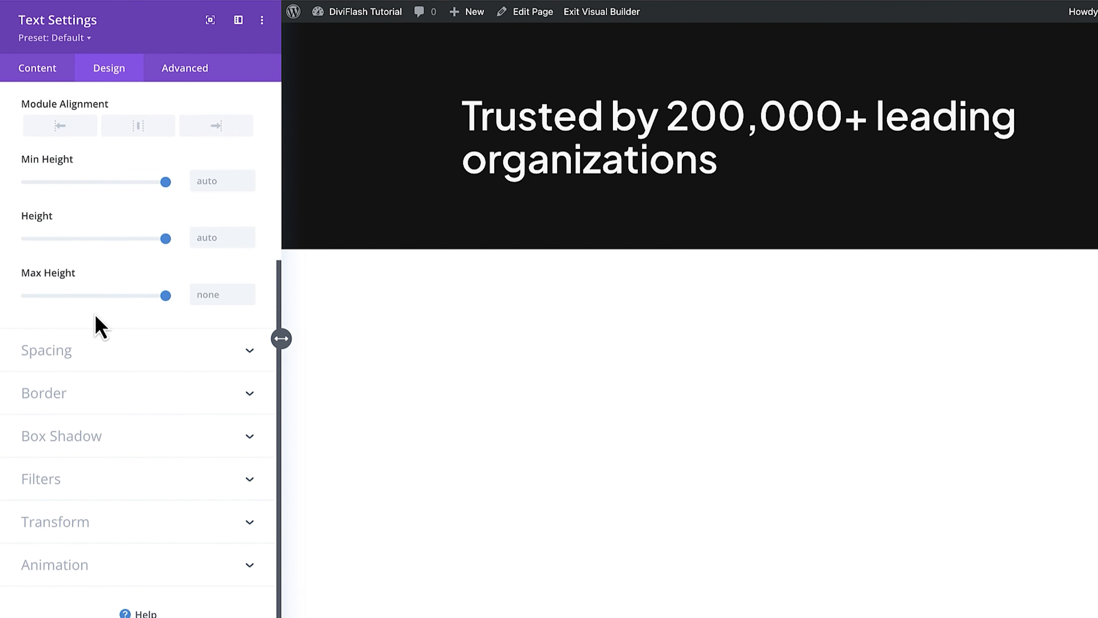
{"action": "left_click", "coordinate": [198, 213]}
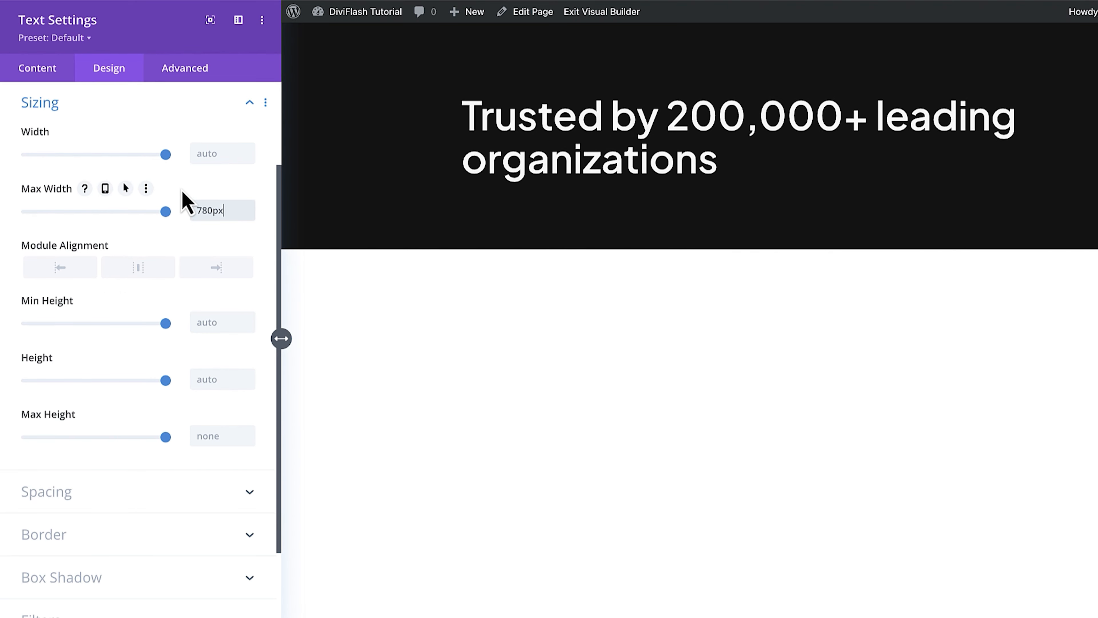
{"action": "left_click", "coordinate": [105, 189]}
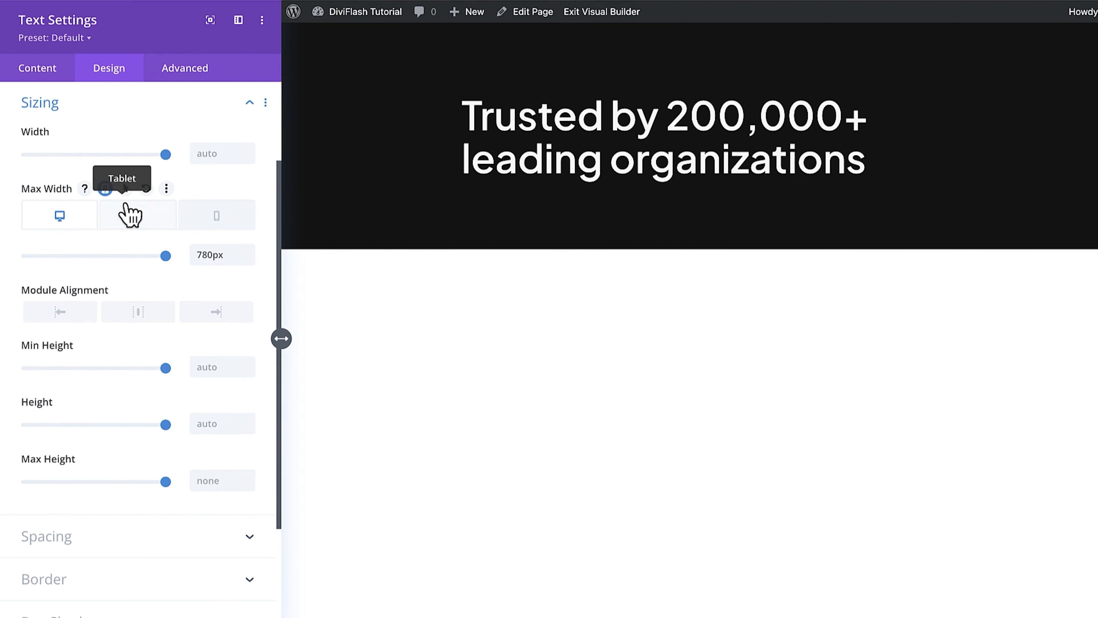
{"action": "left_click", "coordinate": [130, 215]}
{"action": "type", "text": "100%%"}
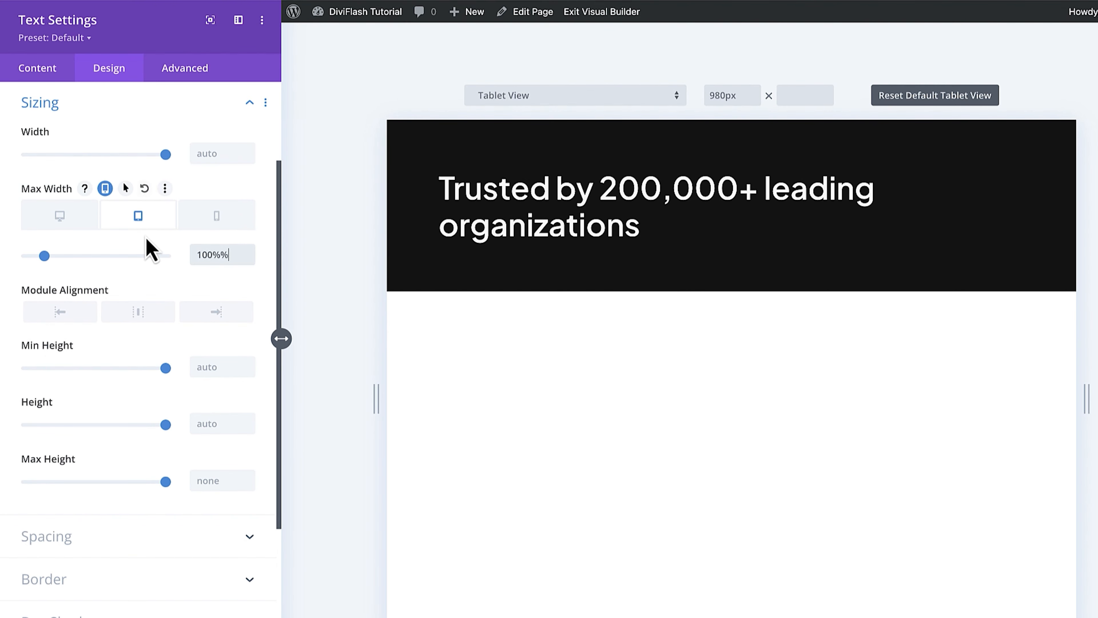
{"action": "left_click", "coordinate": [219, 218]}
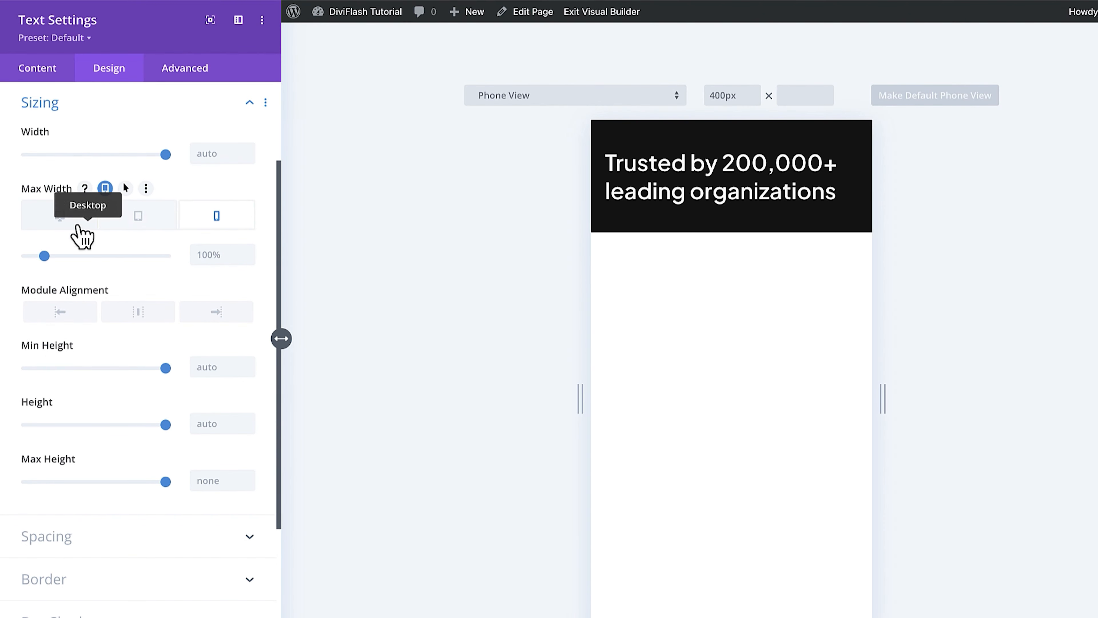
{"action": "left_click", "coordinate": [63, 219]}
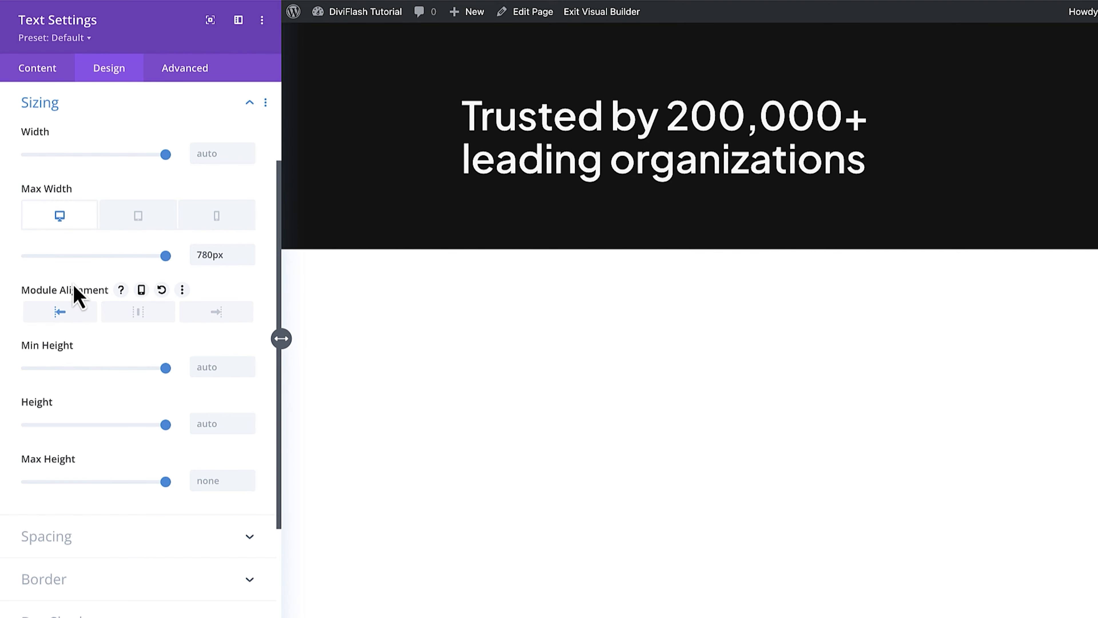
- Set the text module's bottom margin to 65px on desktop and 25px on phone, then save the module settings
{"action": "scroll", "coordinate": [76, 285], "scroll_direction": "down", "scroll_amount": 5}
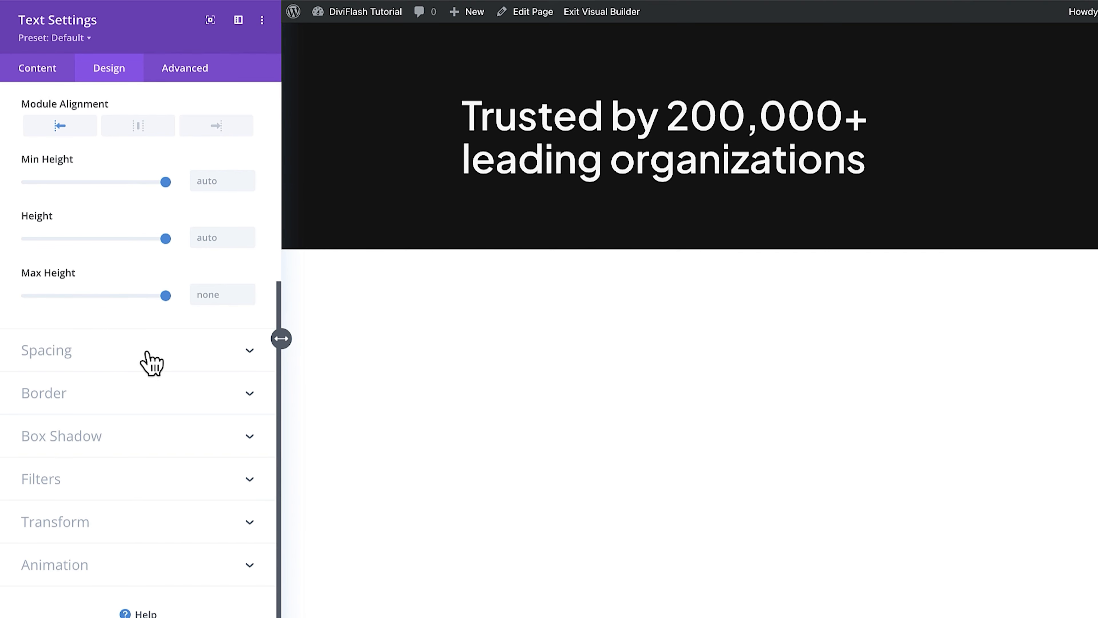
{"action": "left_click", "coordinate": [174, 363]}
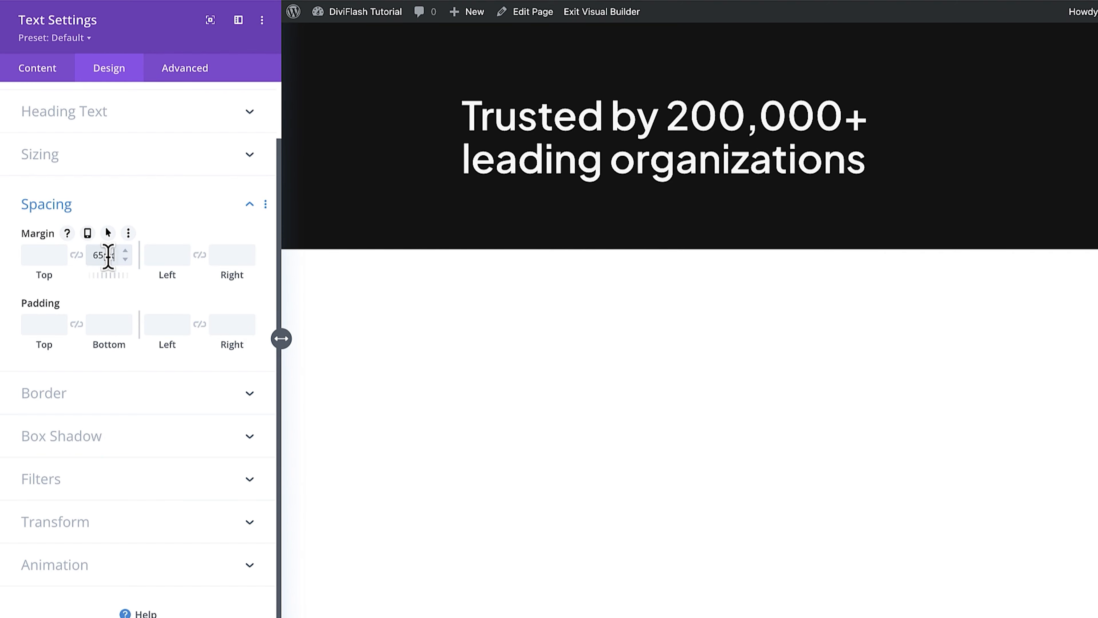
{"action": "left_click", "coordinate": [87, 233]}
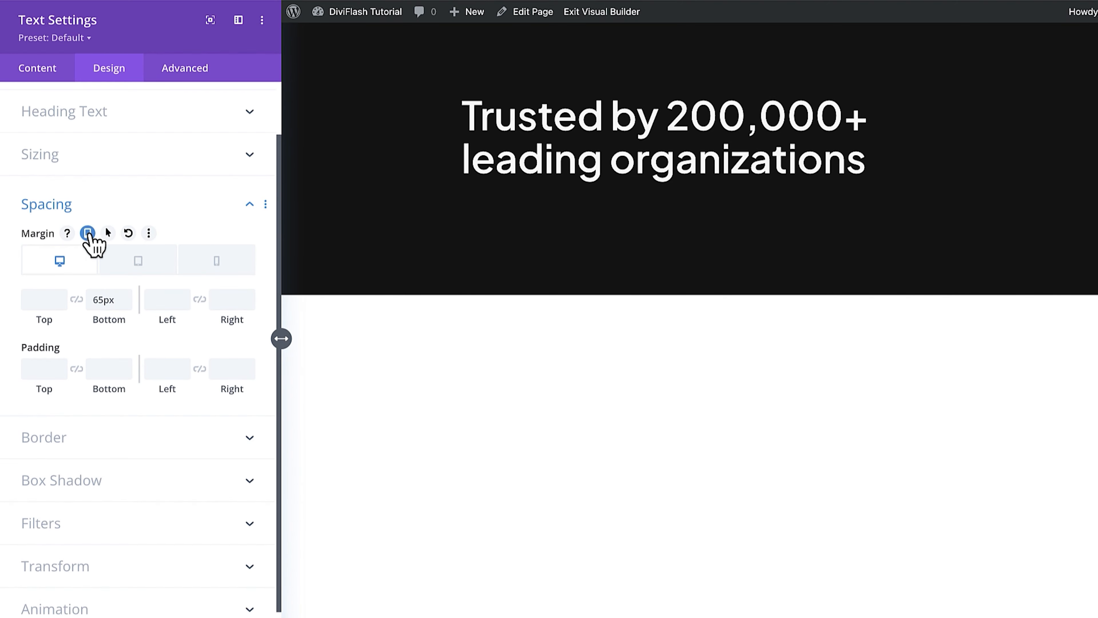
{"action": "left_click", "coordinate": [133, 270]}
{"action": "left_click", "coordinate": [209, 270]}
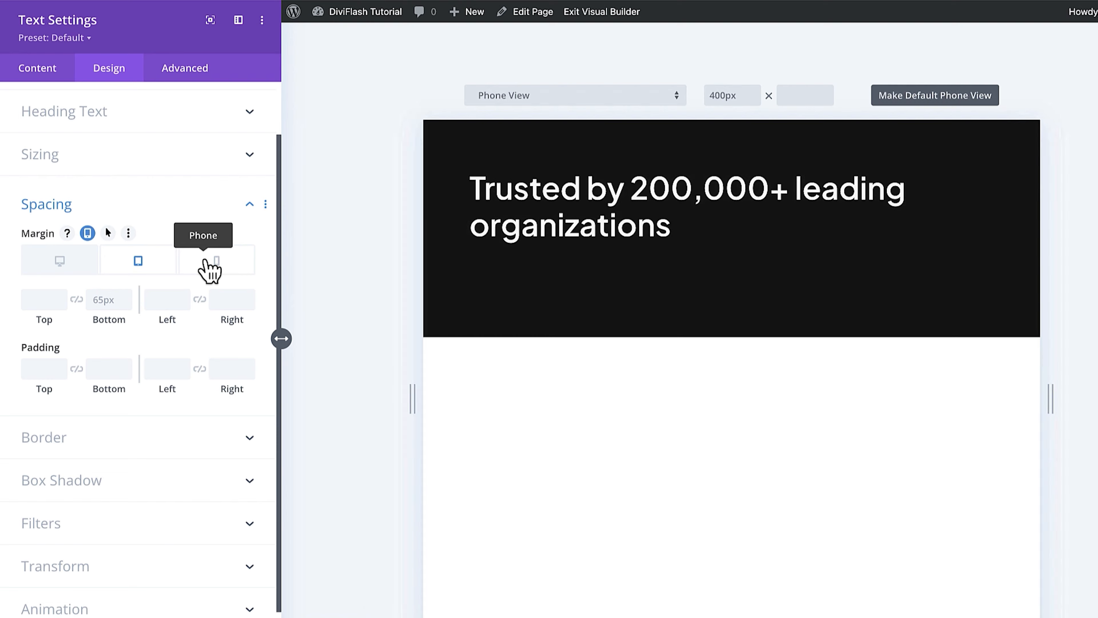
{"action": "left_click", "coordinate": [99, 298]}
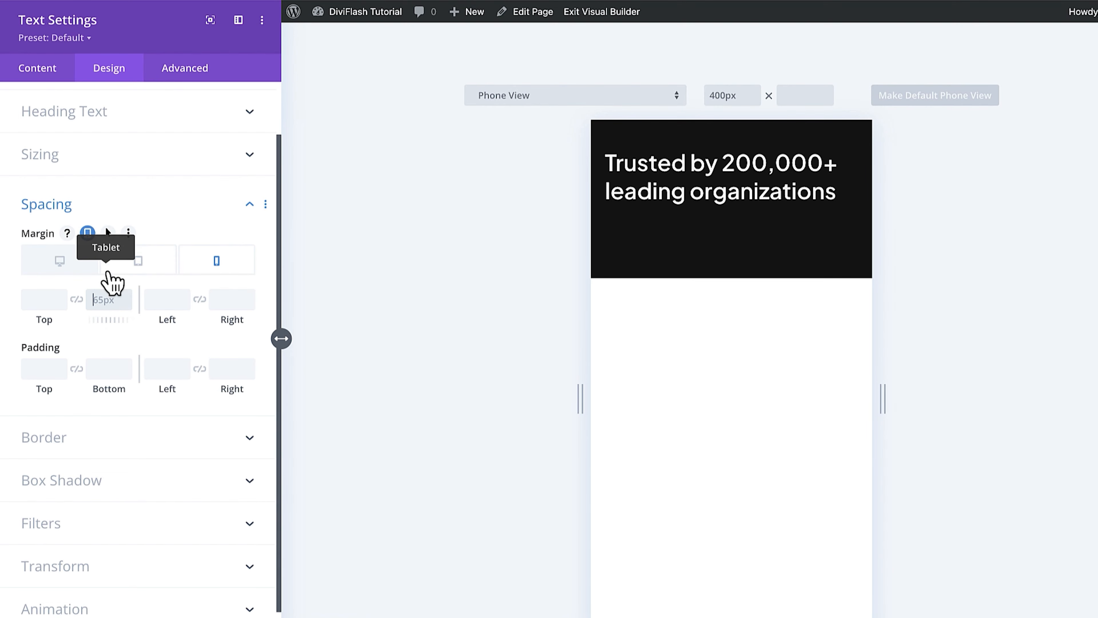
{"action": "type", "text": "25px"}
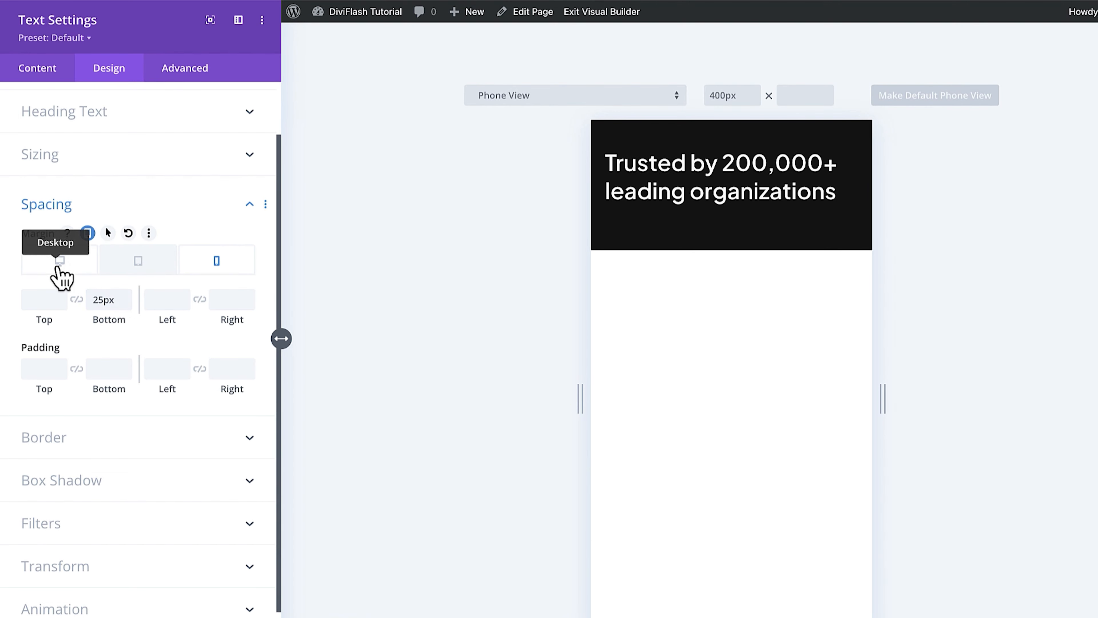
{"action": "left_click", "coordinate": [57, 268]}
{"action": "left_click", "coordinate": [89, 207]}
{"action": "scroll", "coordinate": [201, 508], "scroll_direction": "down", "scroll_amount": 2}
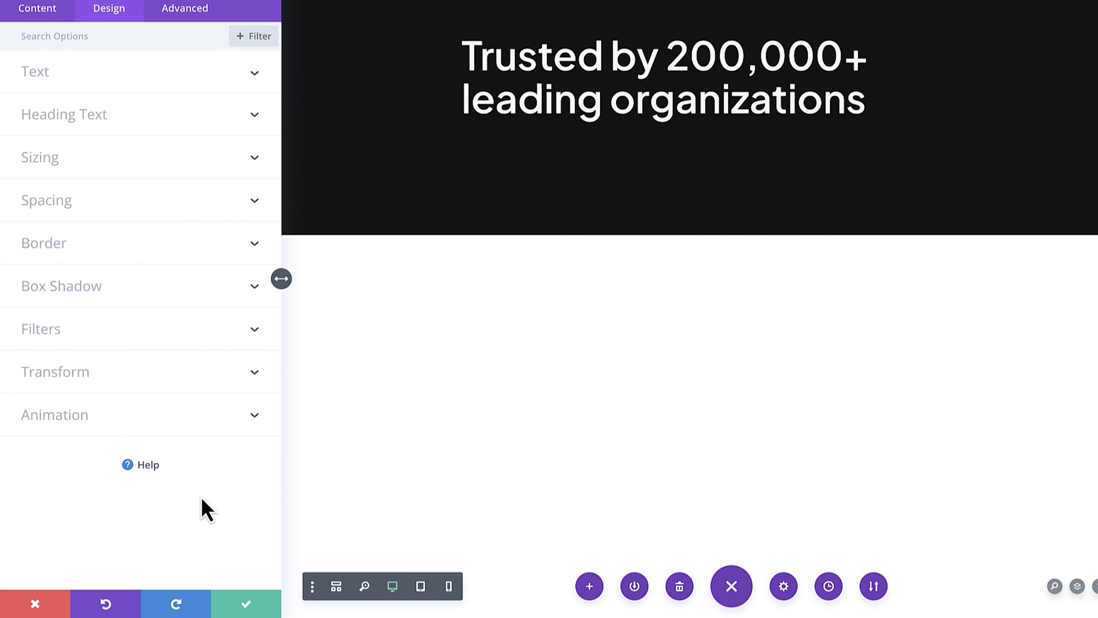
{"action": "left_click", "coordinate": [248, 608]}
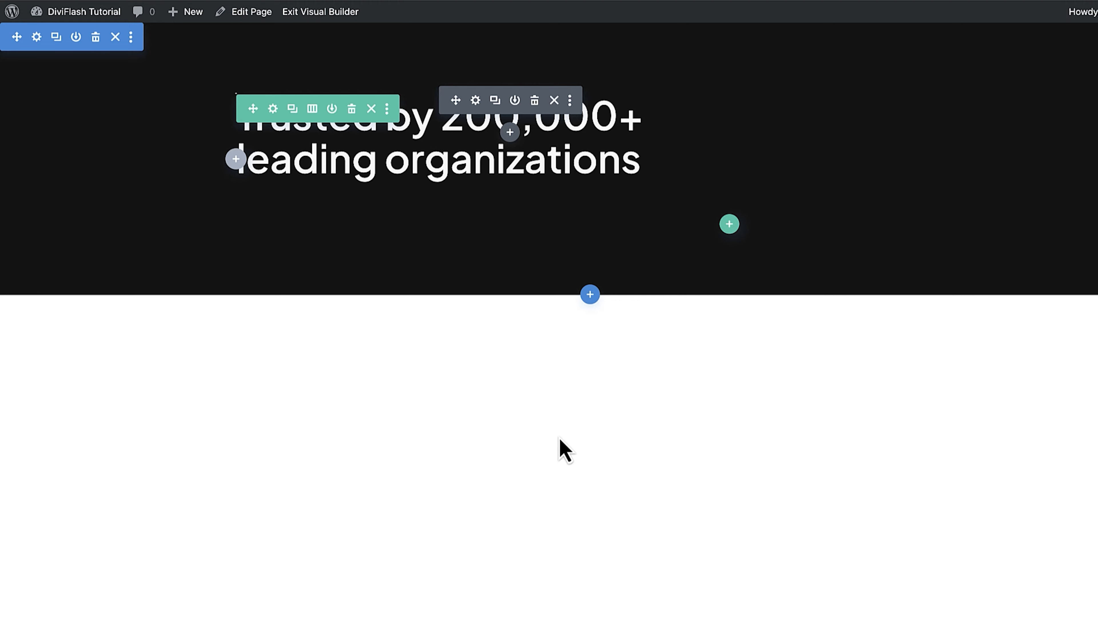
- Insert an Advanced Carousel module below the heading text in the same column
{"action": "left_click", "coordinate": [510, 133]}
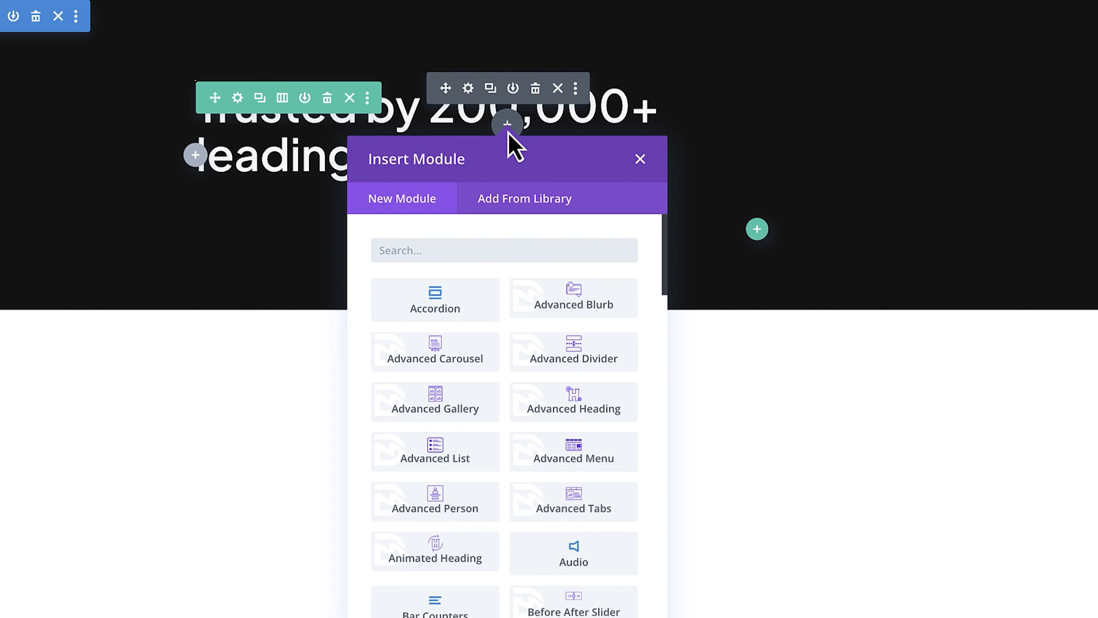
{"action": "type", "text": "Carousel"}
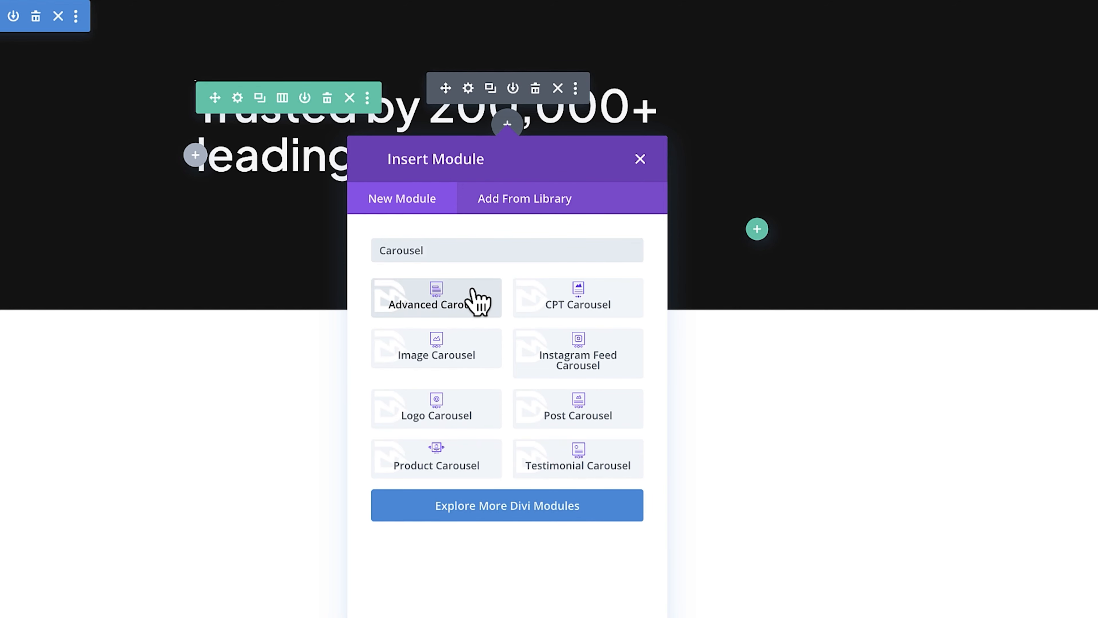
{"action": "left_click", "coordinate": [474, 302]}
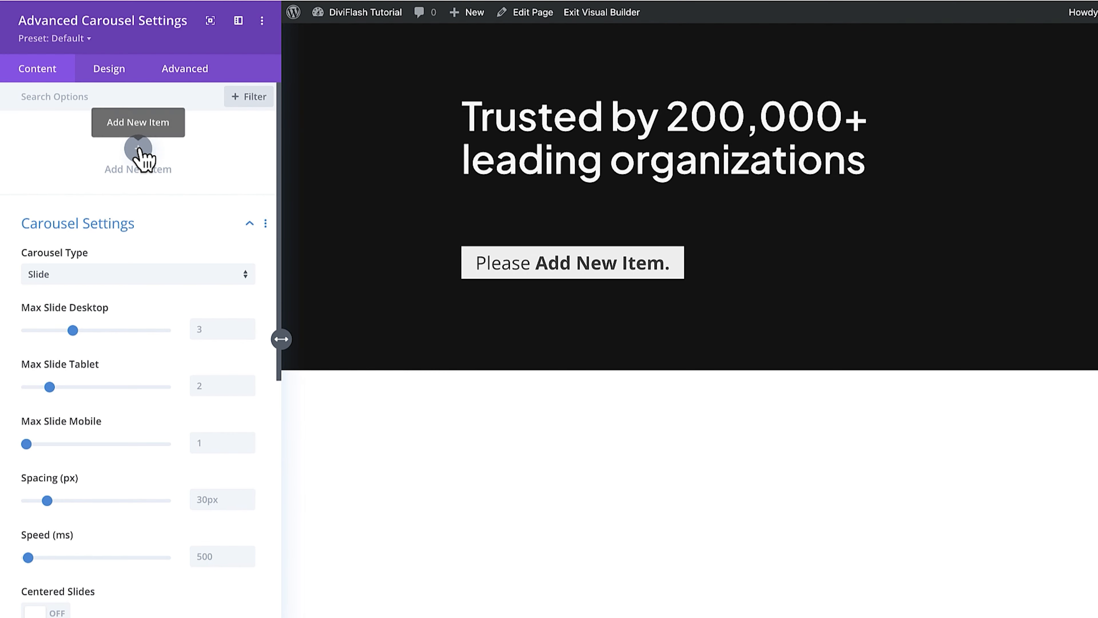
- Add a carousel item with the title "1.4M" and the body text "views"
{"action": "left_click", "coordinate": [139, 151]}
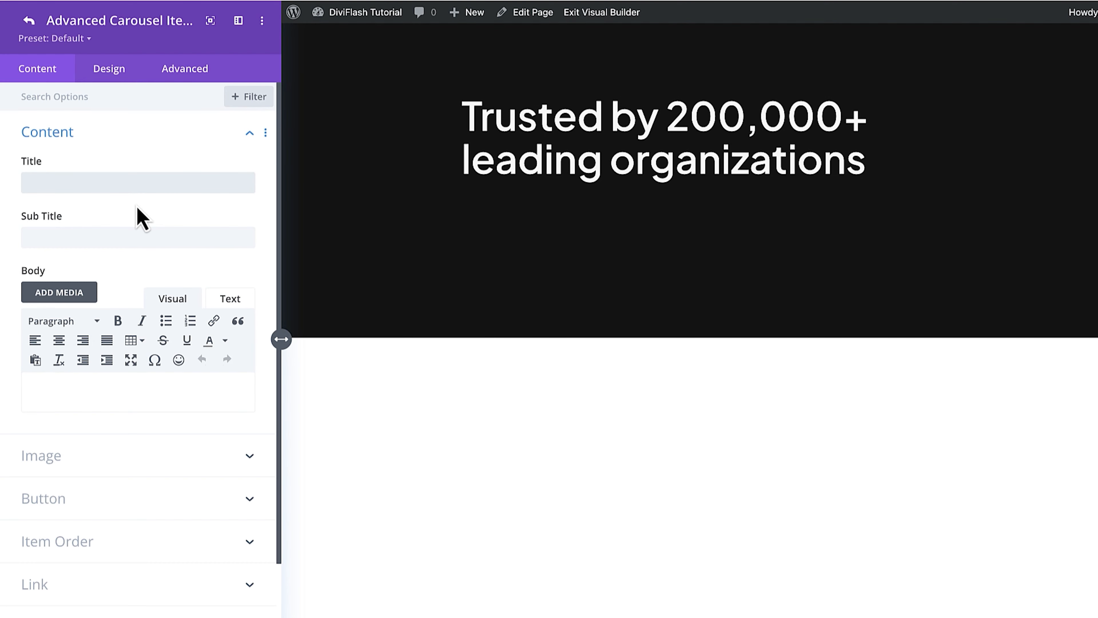
{"action": "type", "text": "1.4M"}
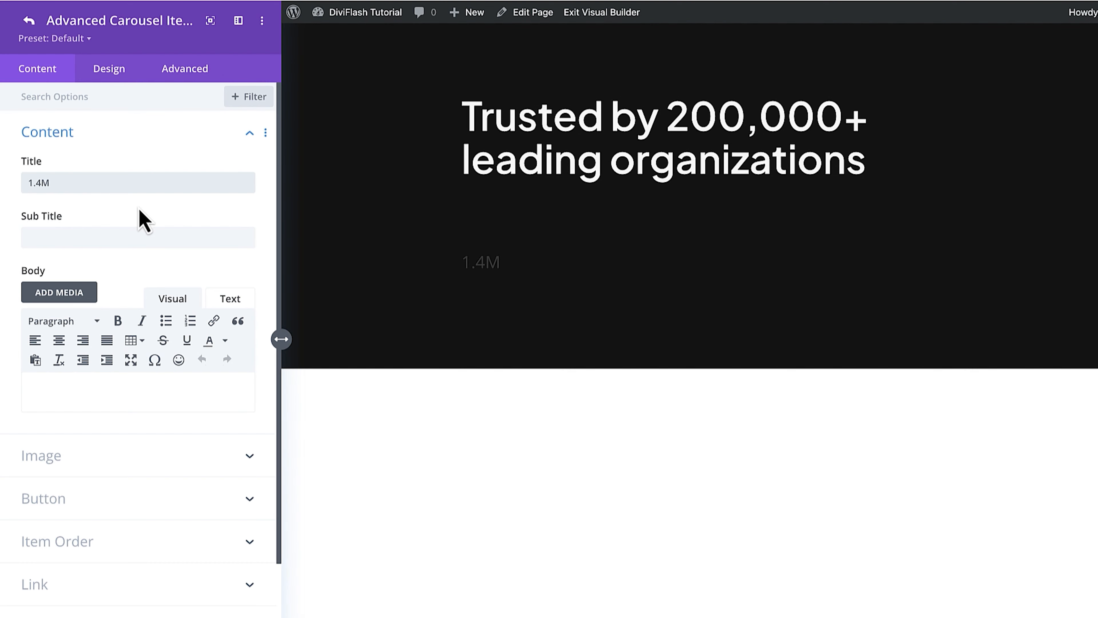
{"action": "left_click", "coordinate": [106, 386]}
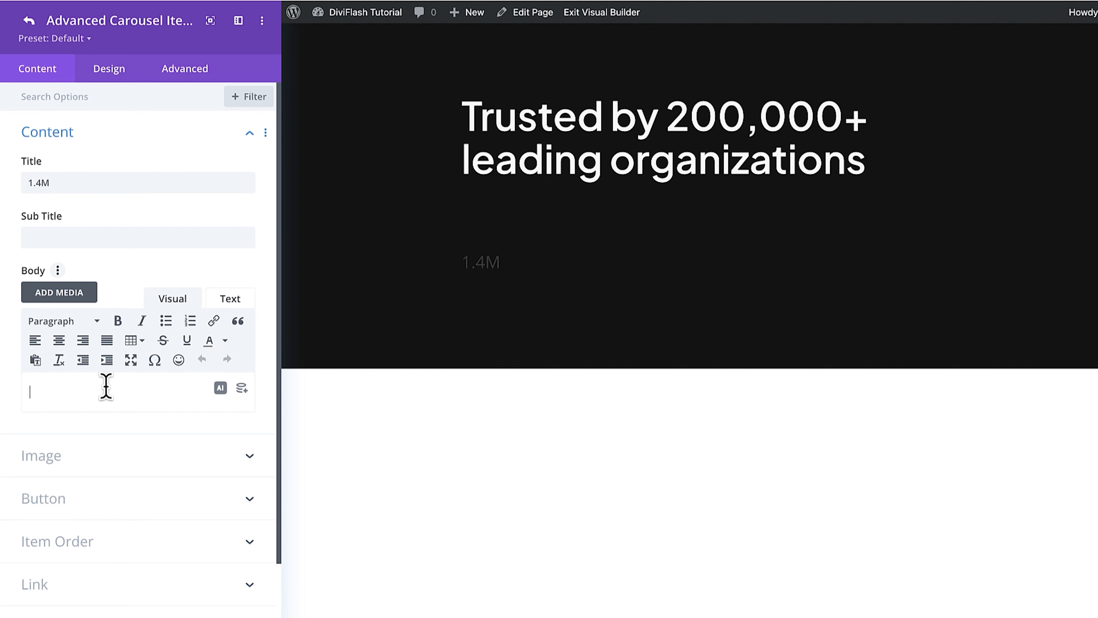
{"action": "type", "text": "views"}
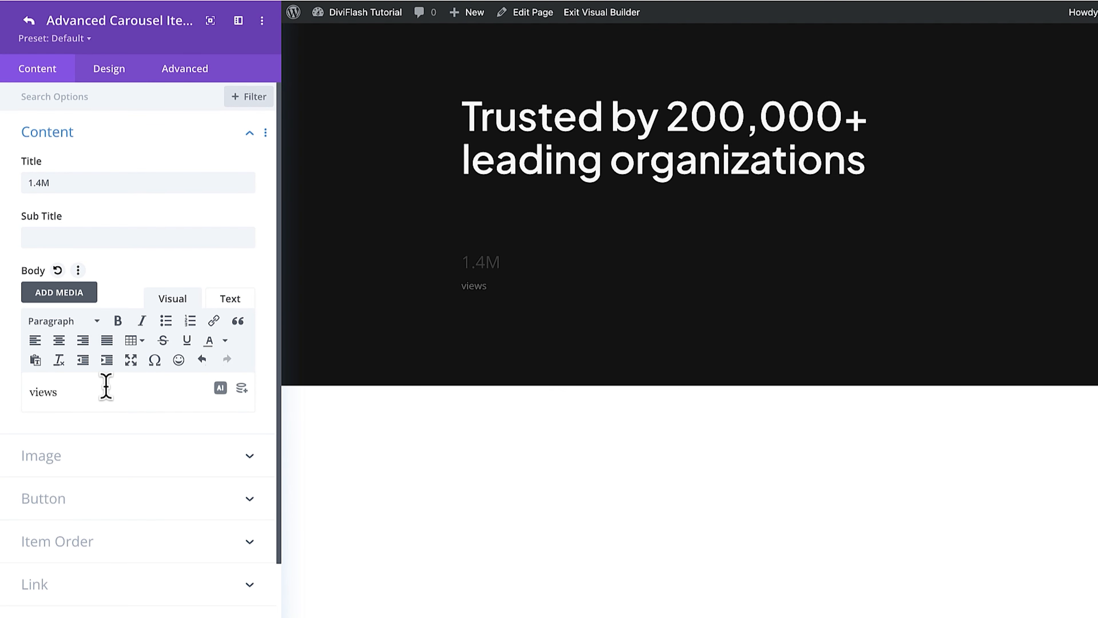
- Set the carousel item's image to the white Alessia logo, 1w.png, from the media library
{"action": "left_click", "coordinate": [96, 456]}
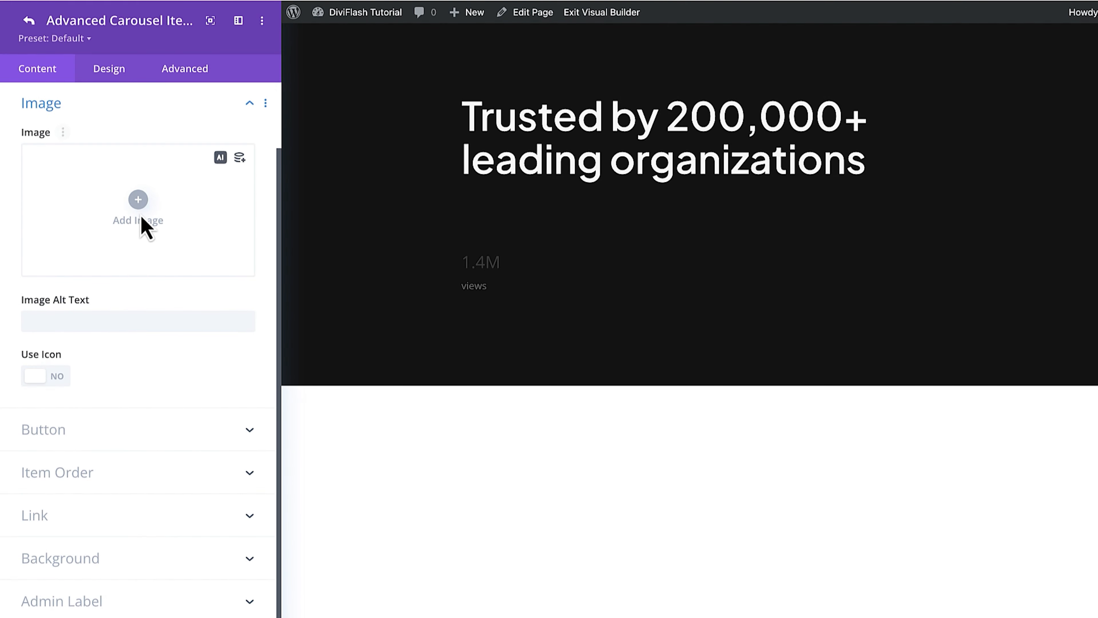
{"action": "left_click", "coordinate": [138, 199]}
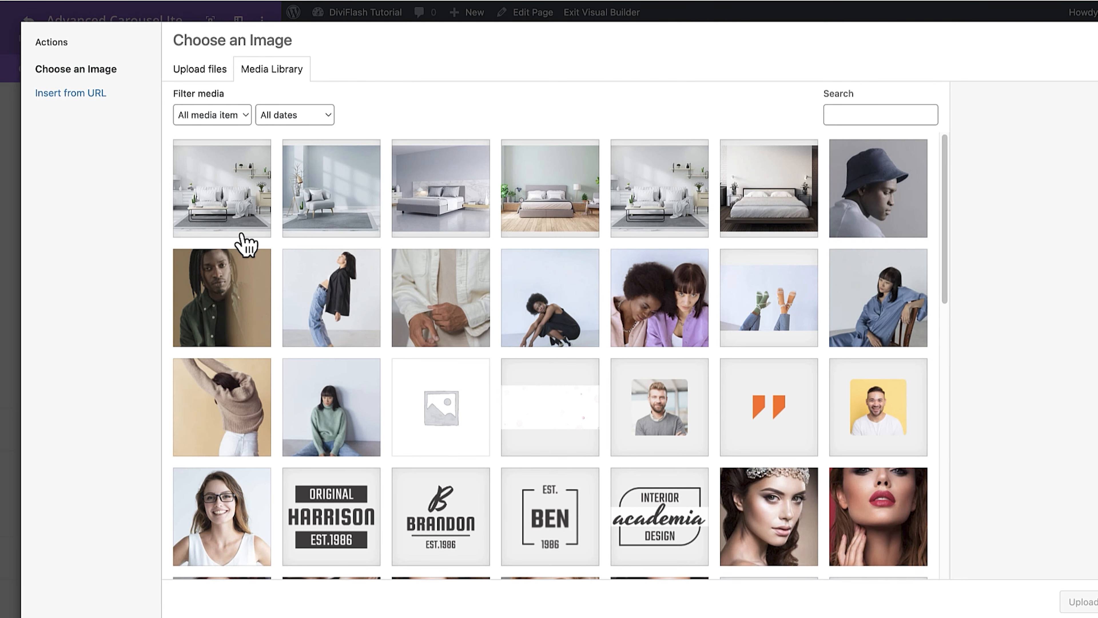
{"action": "scroll", "coordinate": [415, 308], "scroll_direction": "down", "scroll_amount": 13}
{"action": "scroll", "coordinate": [413, 314], "scroll_direction": "down", "scroll_amount": 3}
{"action": "left_click", "coordinate": [441, 275]}
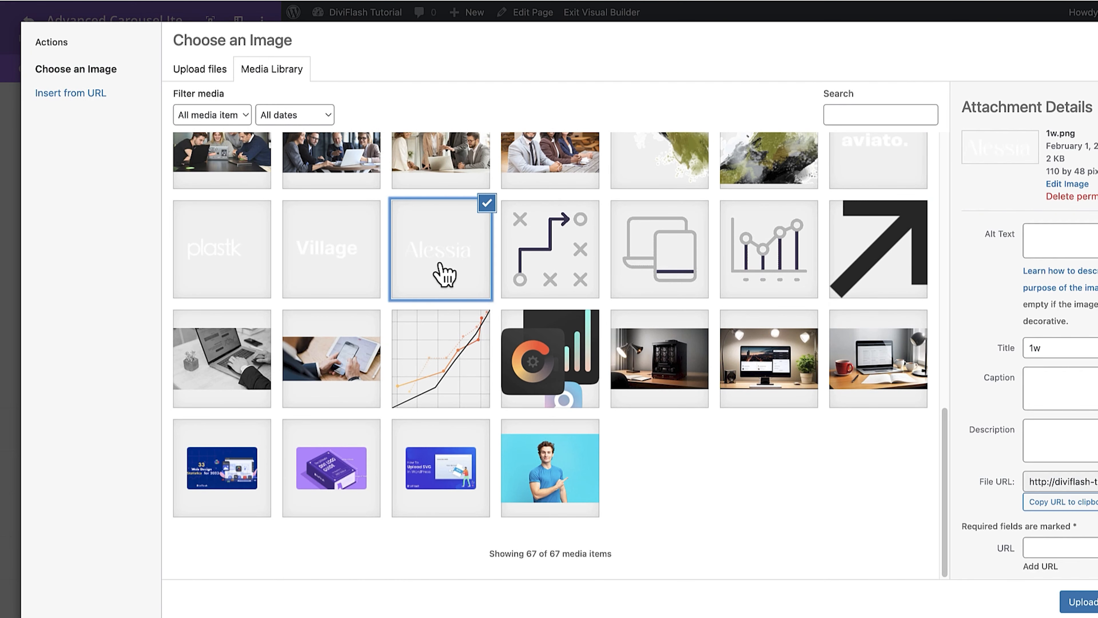
{"action": "left_click", "coordinate": [1081, 602]}
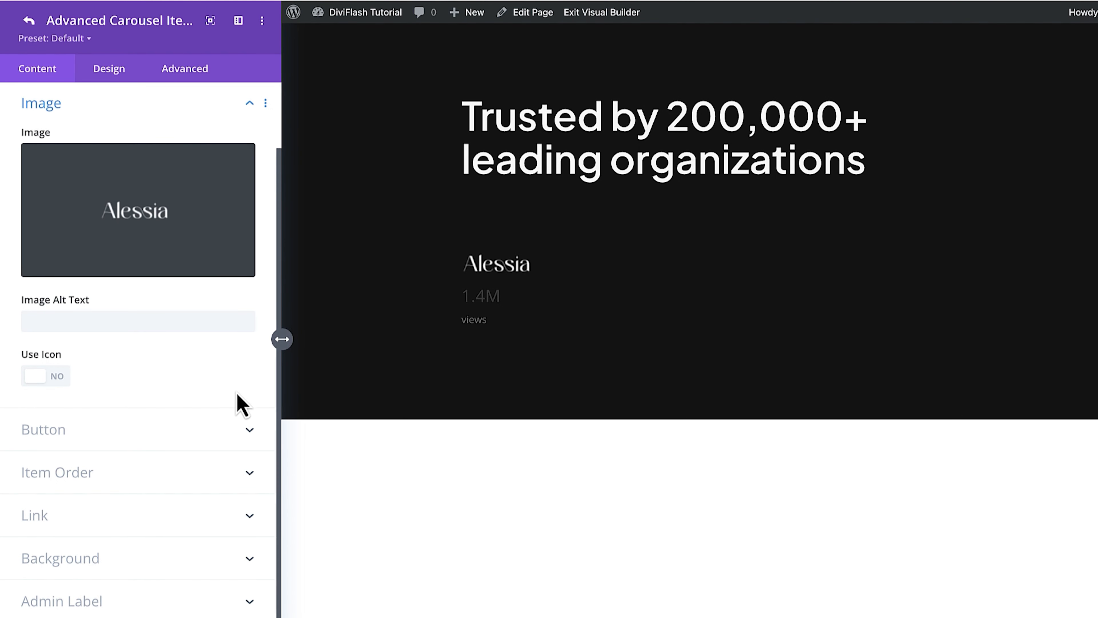
- Give the carousel item a button reading "Read Story" with the URL "#", and return to the carousel settings
{"action": "left_click", "coordinate": [216, 435]}
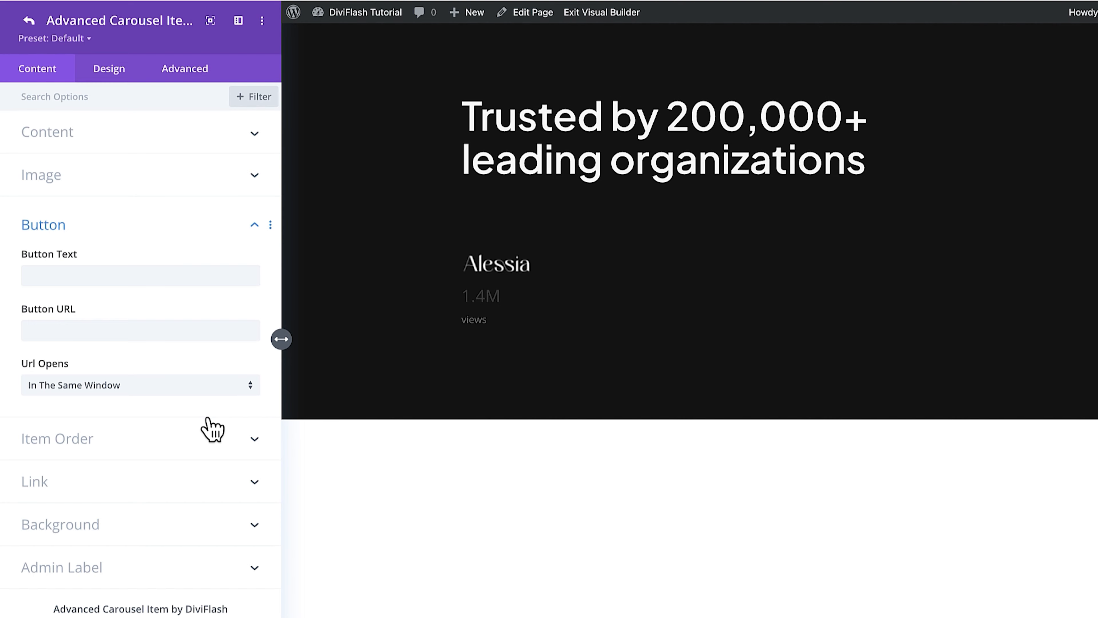
{"action": "left_click", "coordinate": [128, 277]}
{"action": "type", "text": "Read Story"}
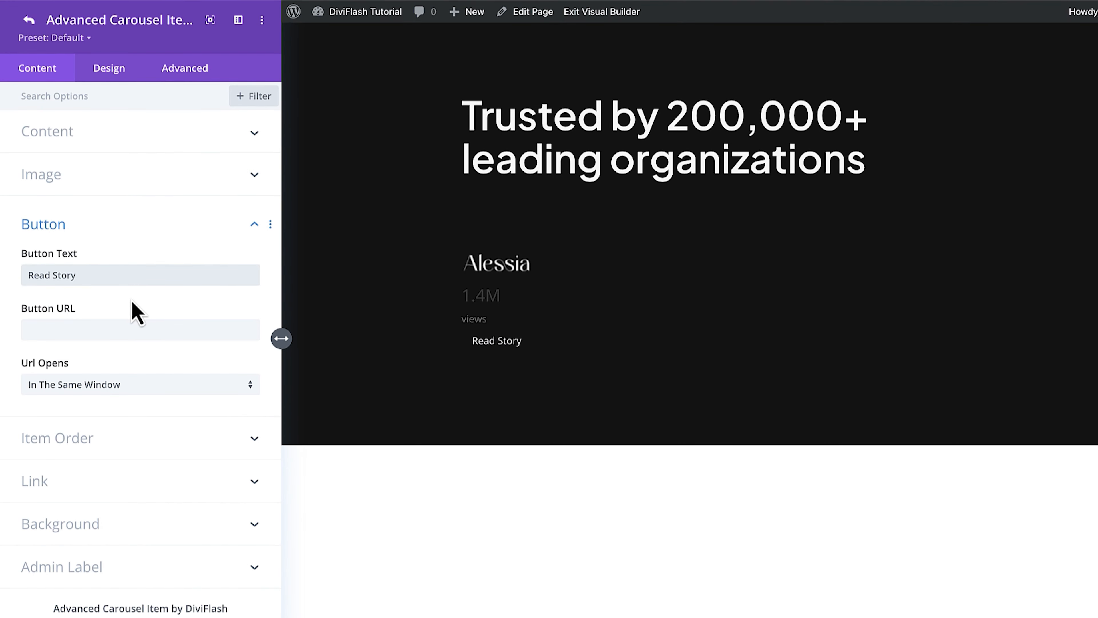
{"action": "left_click", "coordinate": [115, 330]}
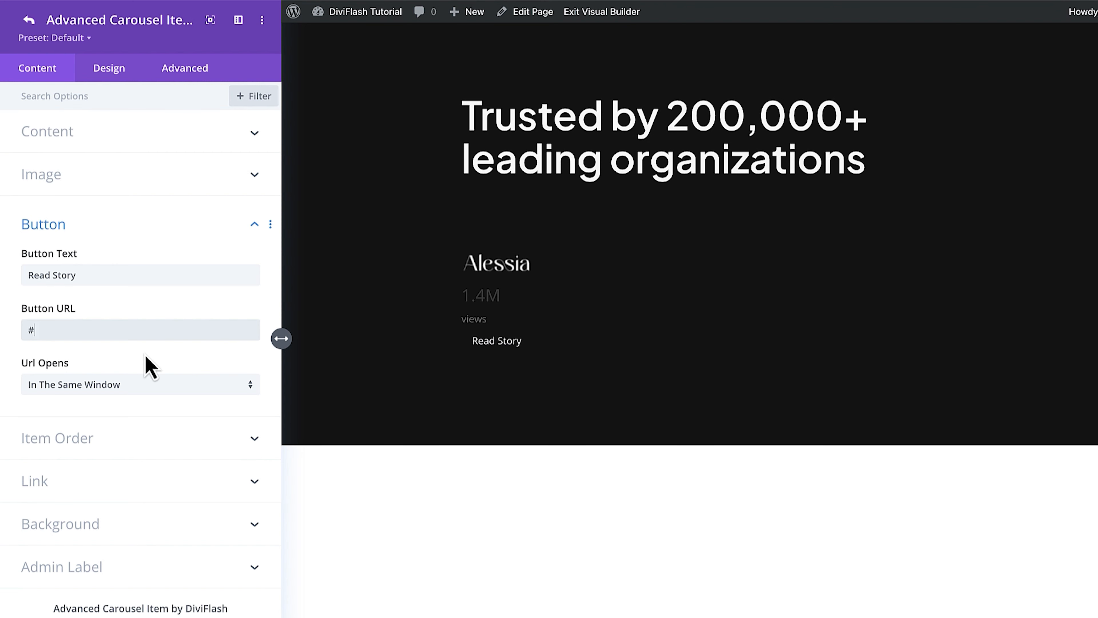
{"action": "left_click", "coordinate": [31, 25]}
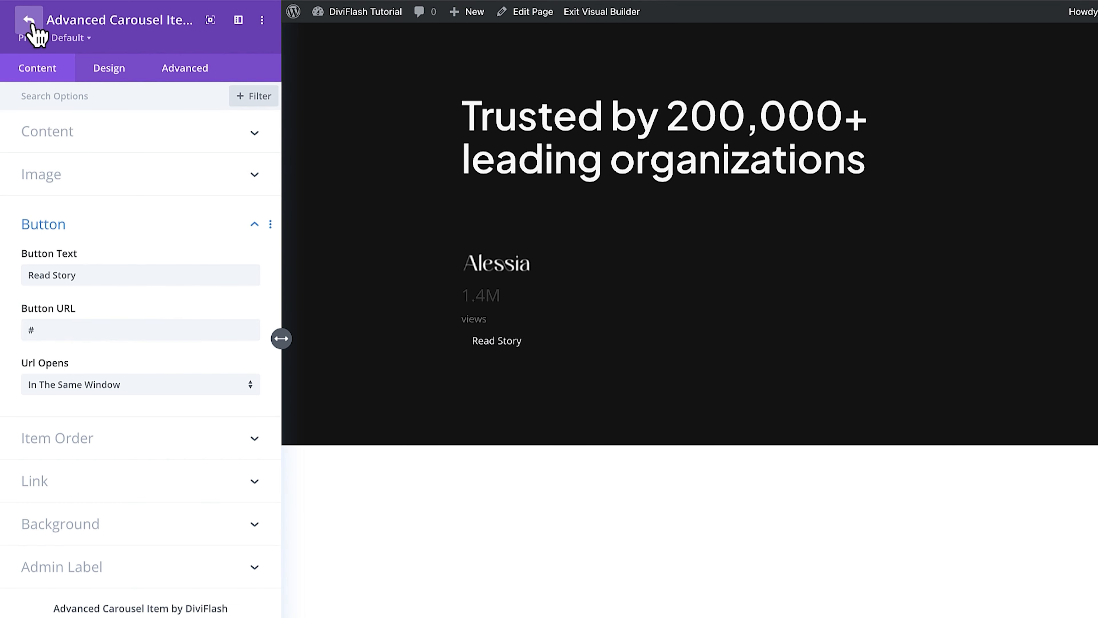
- Set the carousel's title and content text colors to white (#ffffff)
{"action": "left_click", "coordinate": [98, 72]}
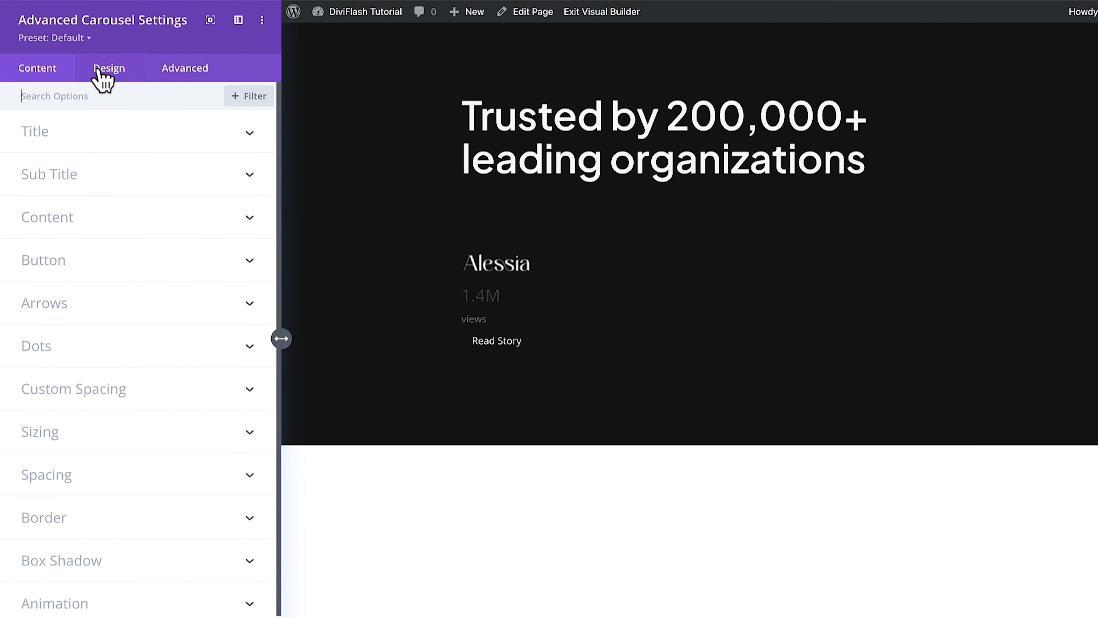
{"action": "left_click", "coordinate": [117, 137]}
{"action": "scroll", "coordinate": [116, 137], "scroll_direction": "down", "scroll_amount": 10}
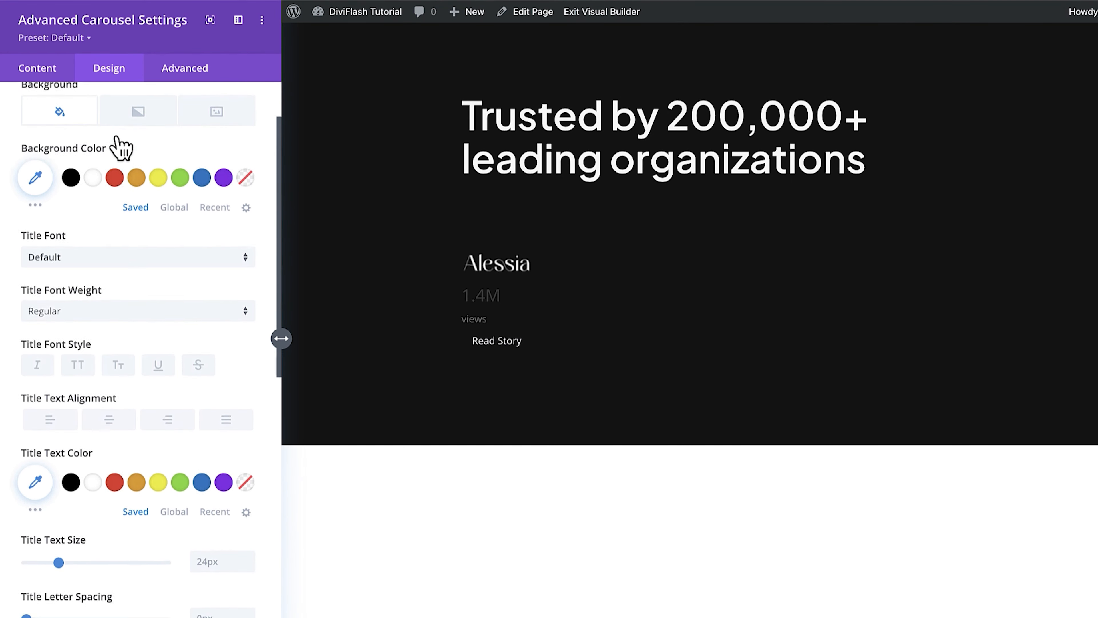
{"action": "left_click", "coordinate": [90, 159]}
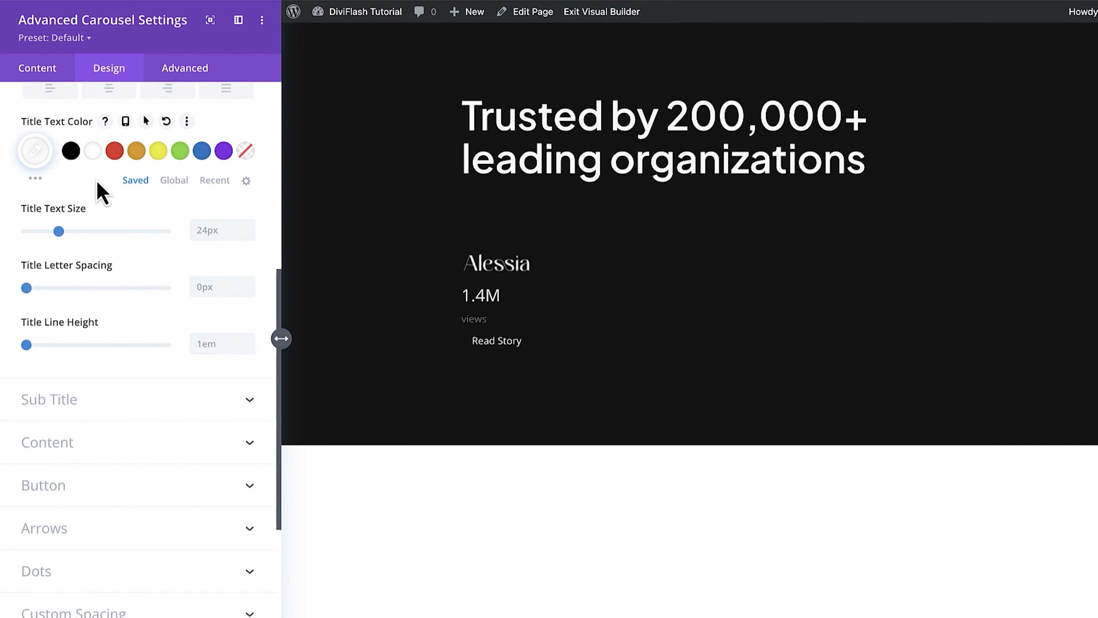
{"action": "left_click", "coordinate": [116, 446]}
{"action": "scroll", "coordinate": [98, 281], "scroll_direction": "down", "scroll_amount": 5}
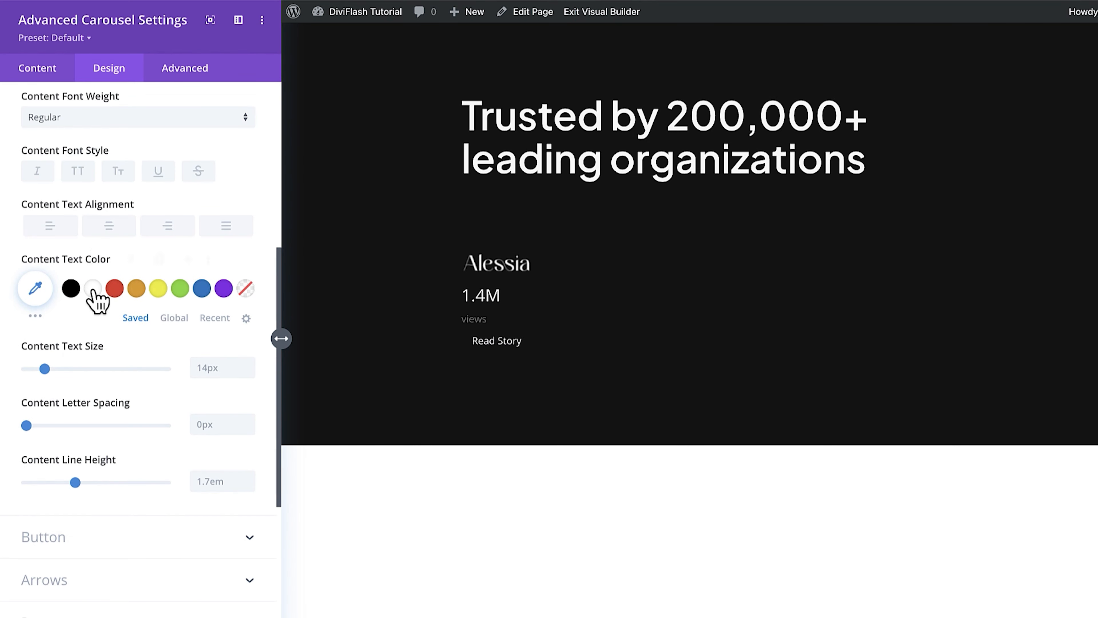
{"action": "left_click", "coordinate": [93, 289]}
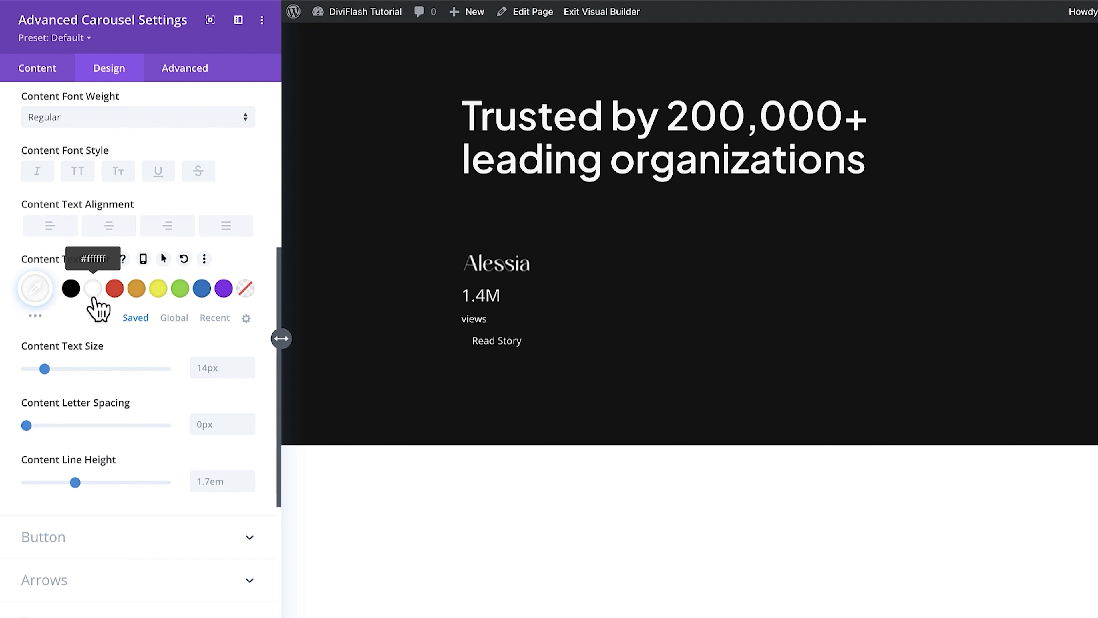
- Give the 1.4M carousel item a hover background color of #ff6b00, leave its normal background unset, and open the item's design settings
{"action": "left_click", "coordinate": [41, 71]}
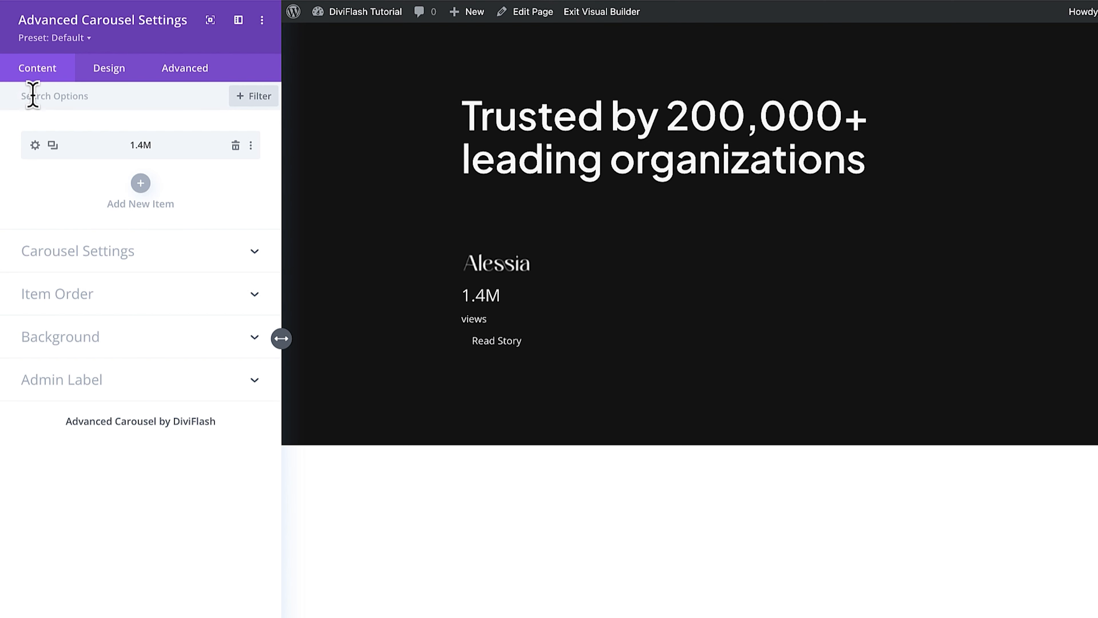
{"action": "left_click", "coordinate": [35, 146]}
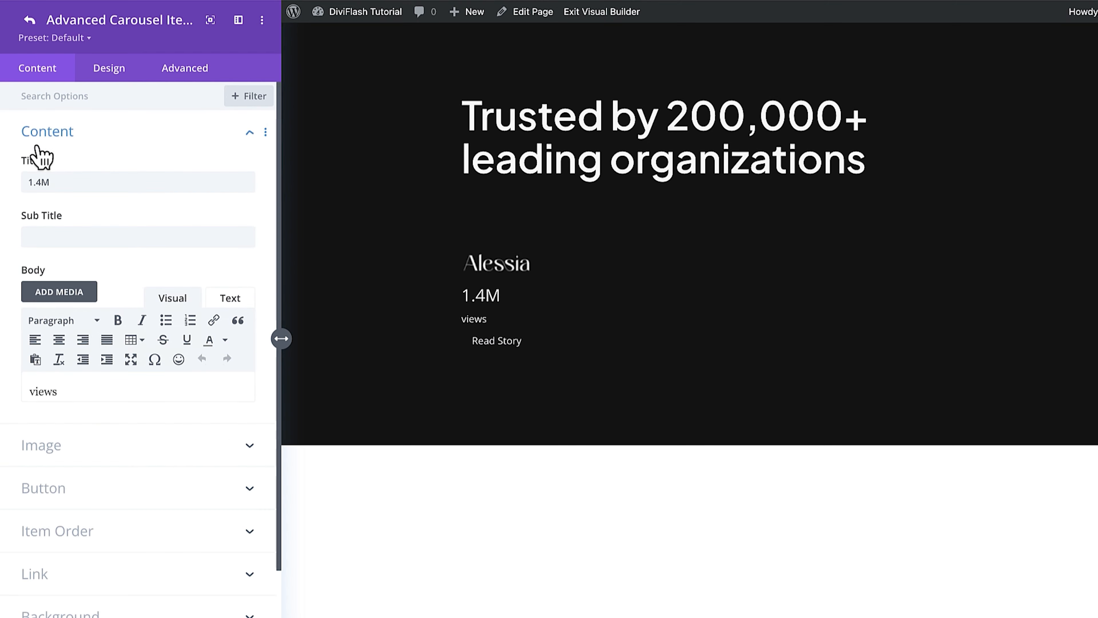
{"action": "scroll", "coordinate": [59, 156], "scroll_direction": "down", "scroll_amount": 2}
{"action": "scroll", "coordinate": [57, 149], "scroll_direction": "down", "scroll_amount": 1}
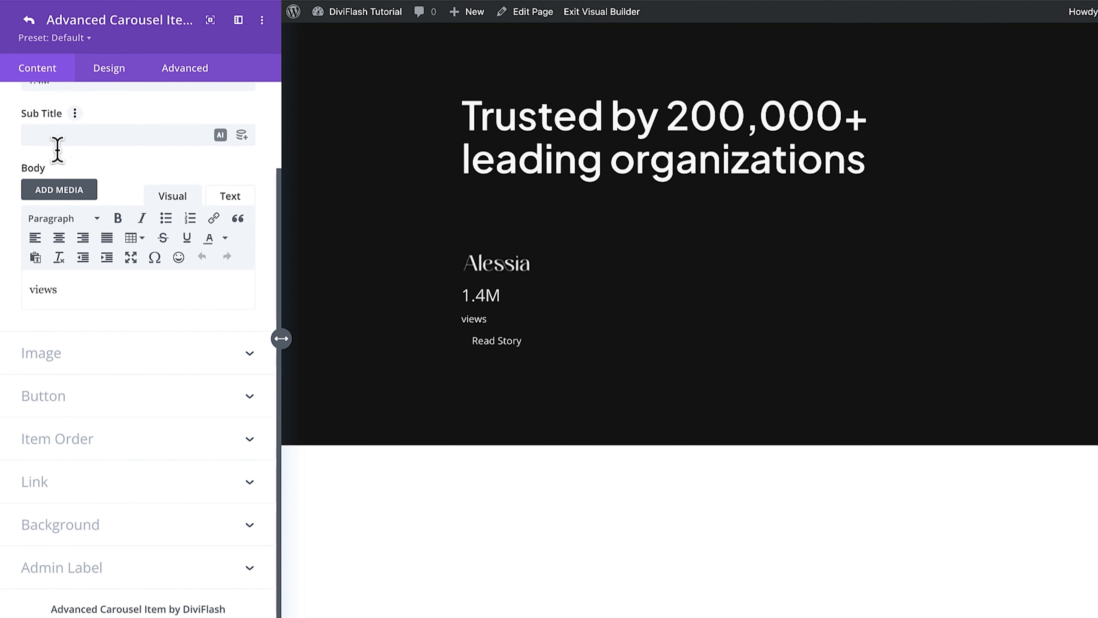
{"action": "left_click", "coordinate": [192, 535]}
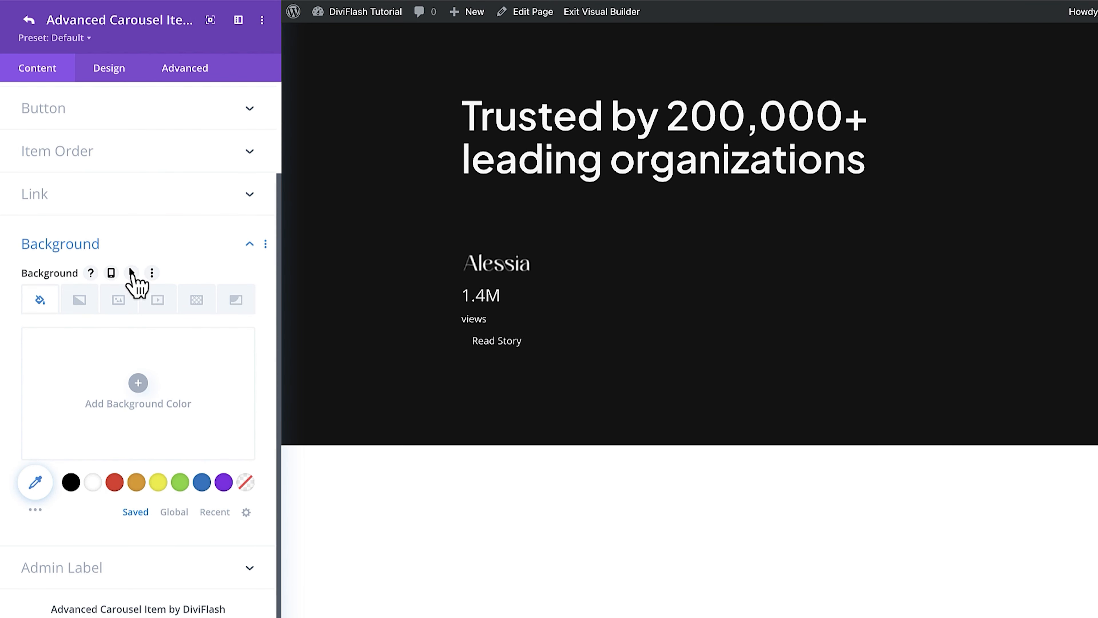
{"action": "left_click", "coordinate": [131, 273]}
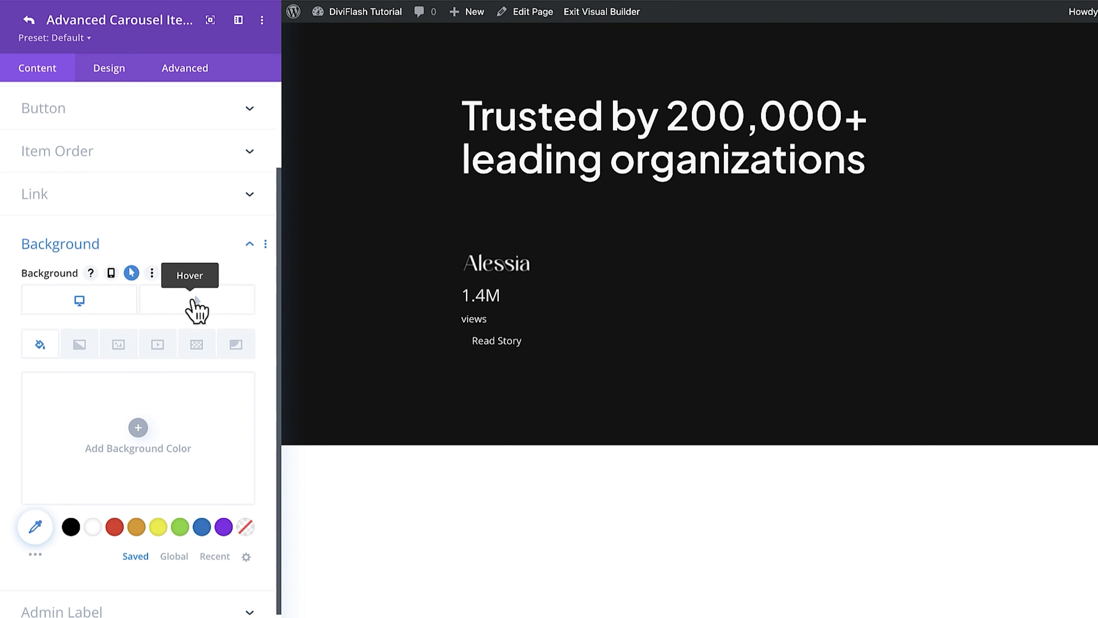
{"action": "left_click", "coordinate": [198, 301]}
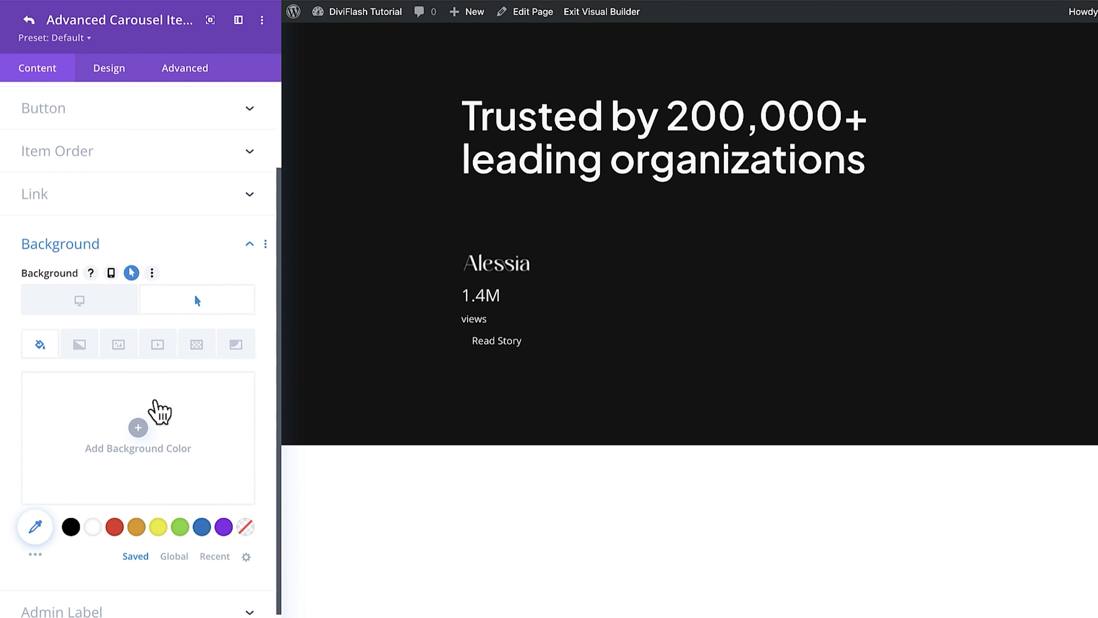
{"action": "left_click", "coordinate": [150, 423]}
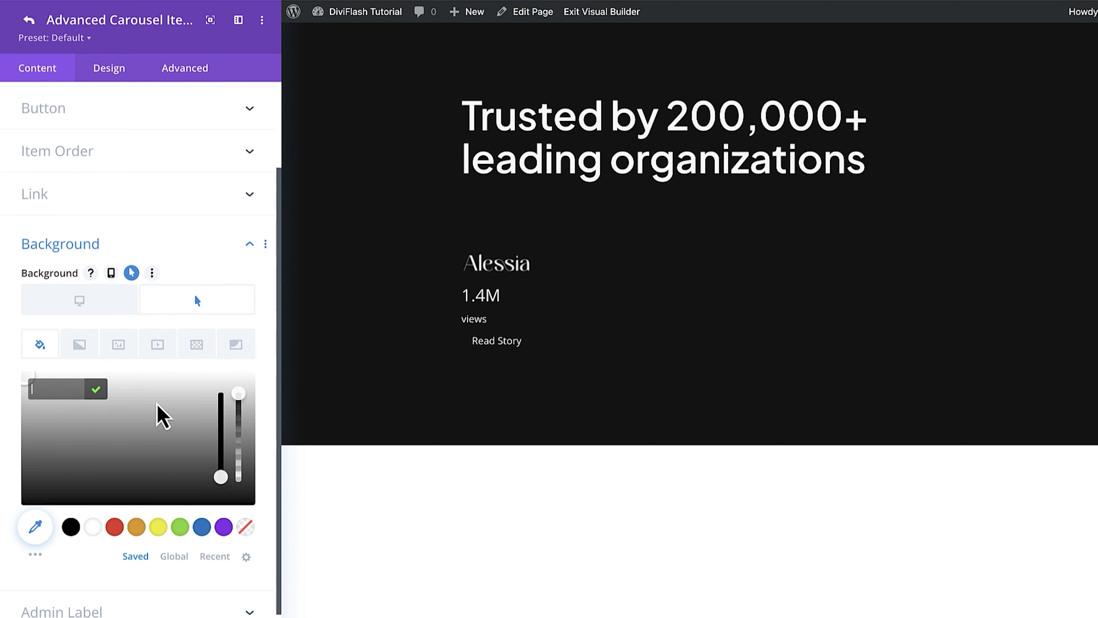
{"action": "type", "text": "#ff6b00"}
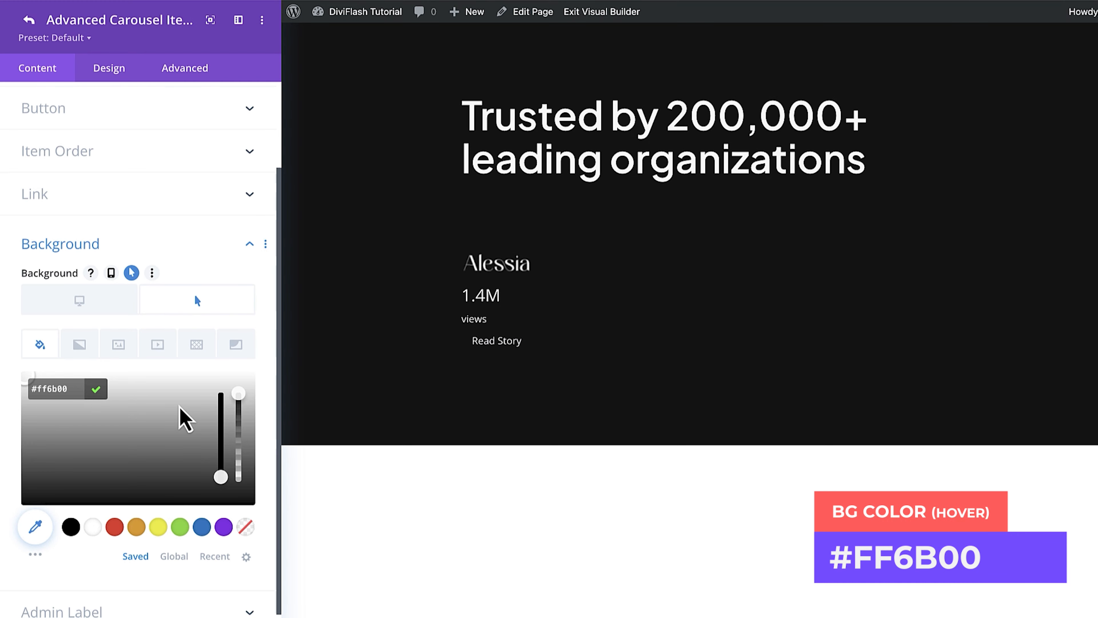
{"action": "key", "text": "Return"}
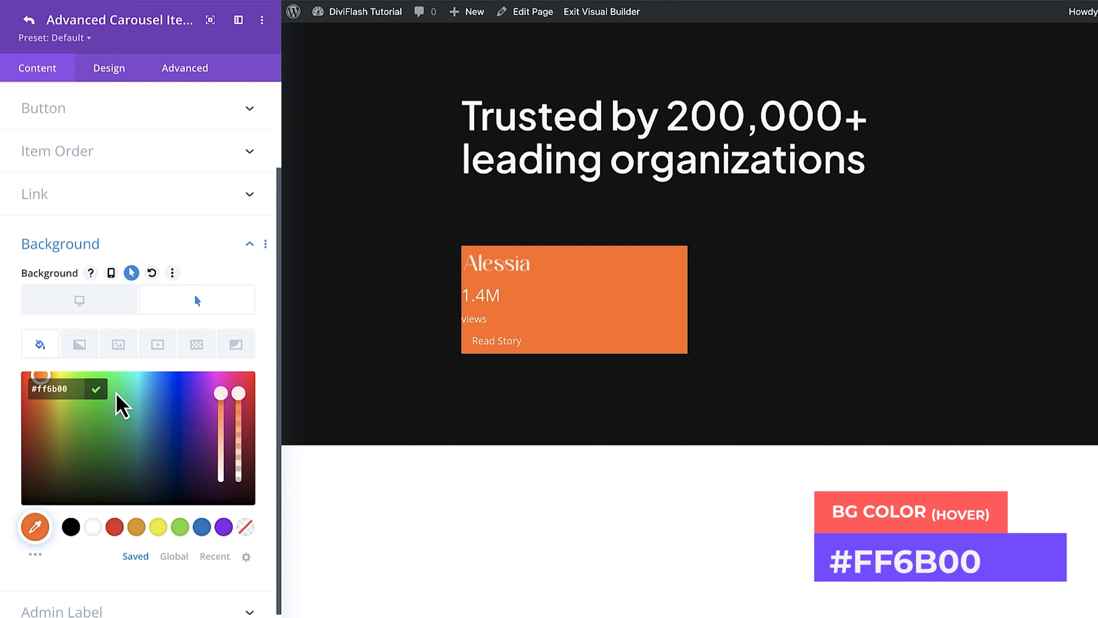
{"action": "left_click", "coordinate": [96, 389]}
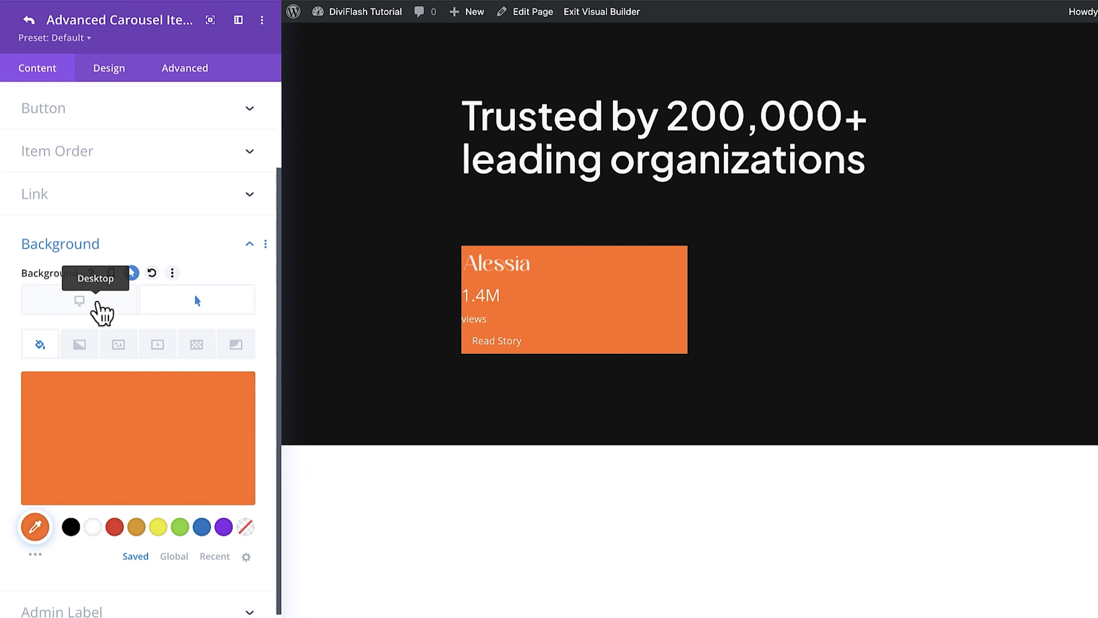
{"action": "left_click", "coordinate": [97, 302]}
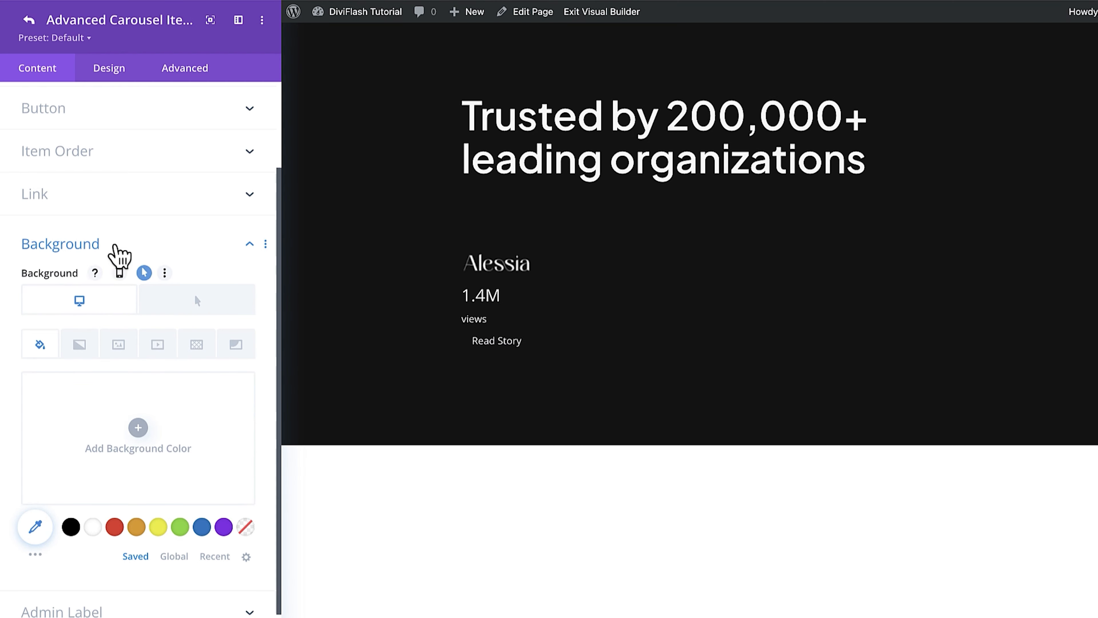
{"action": "left_click", "coordinate": [114, 245]}
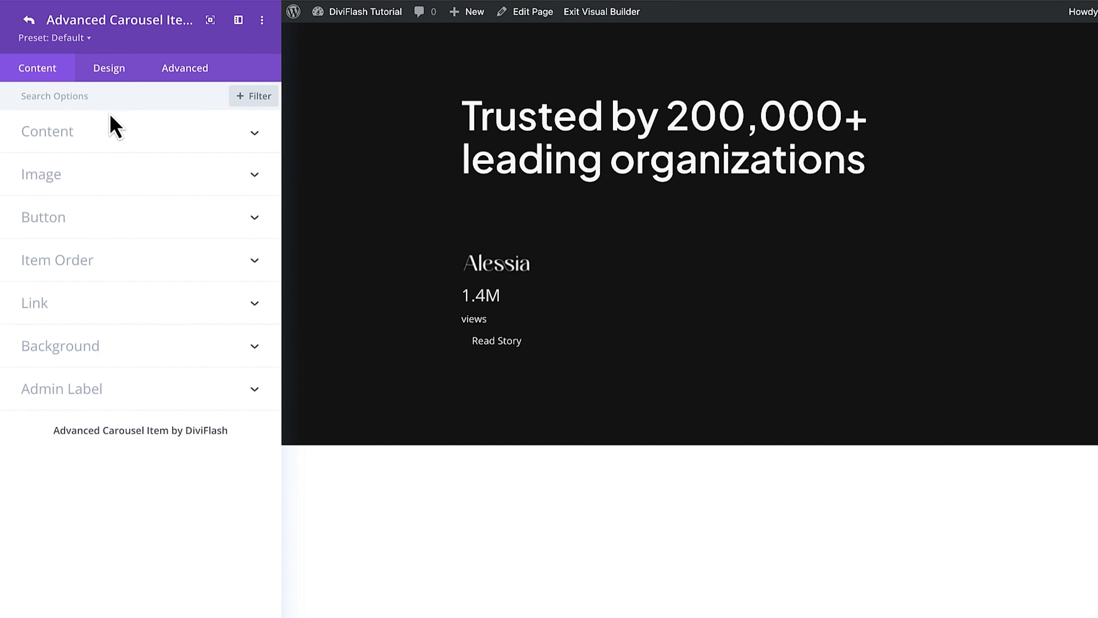
{"action": "left_click", "coordinate": [113, 78]}
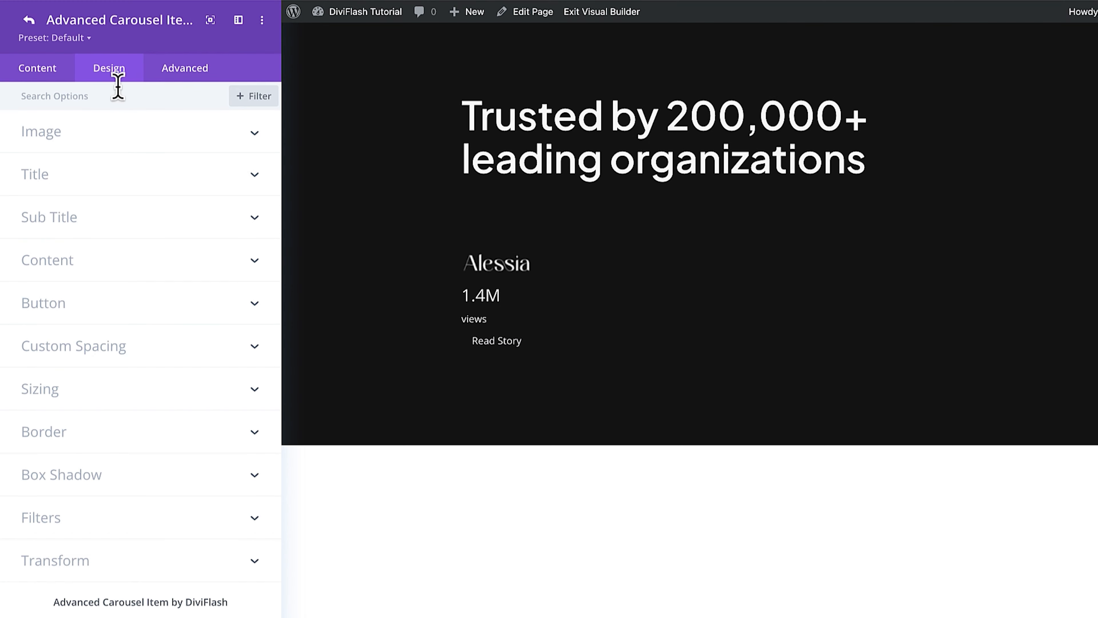
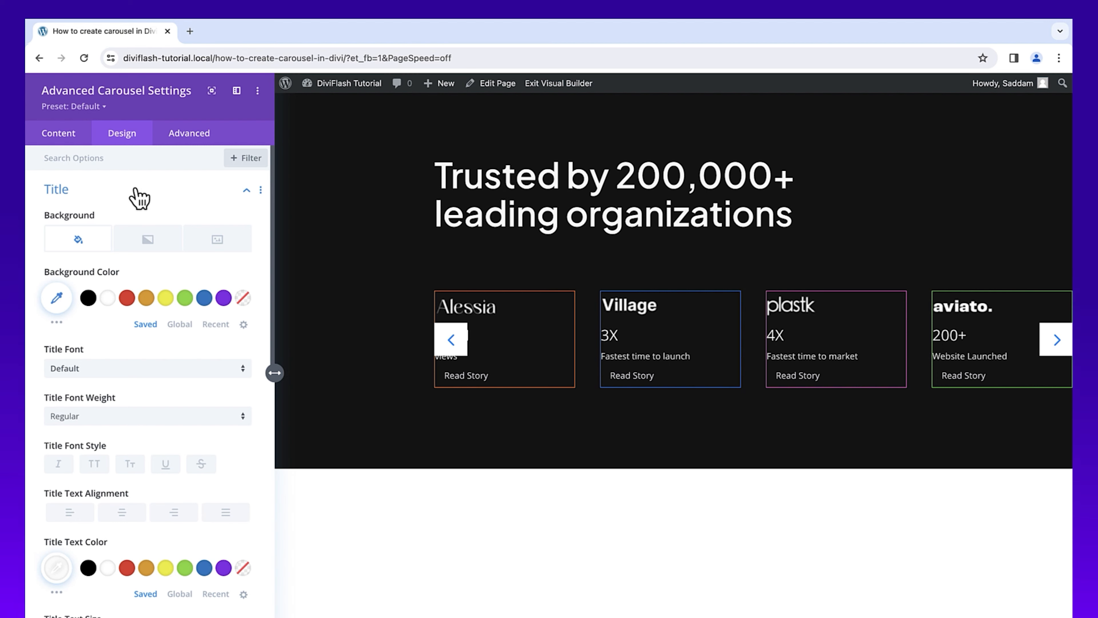
- Set the carousel's title font to Plus Jakarta Sans with an Ultra Bold weight
{"action": "left_click", "coordinate": [166, 372]}
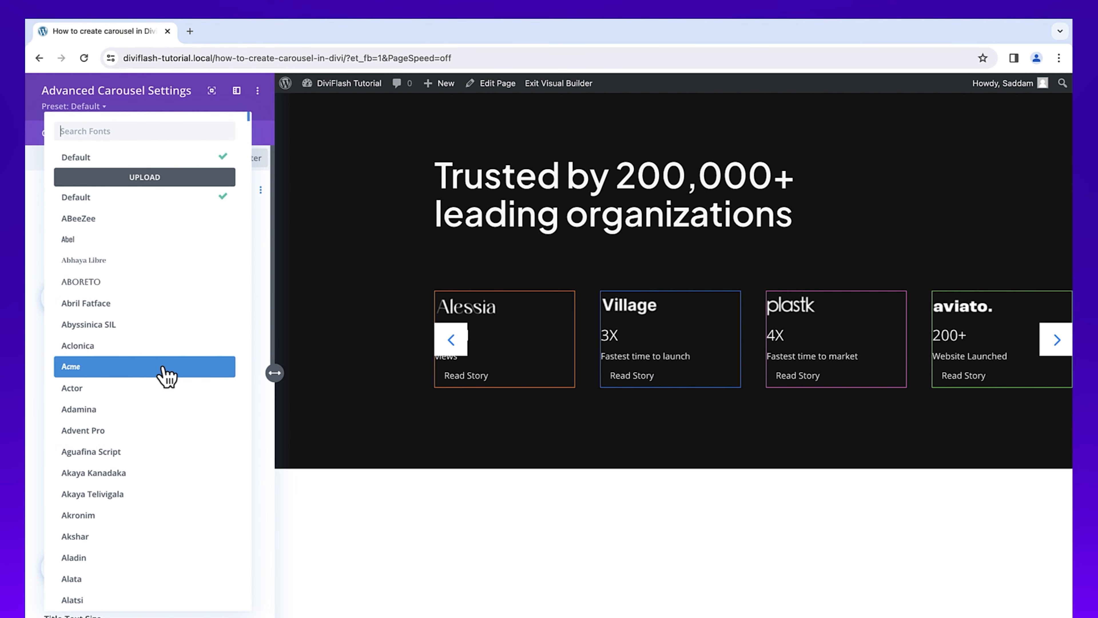
{"action": "type", "text": "plus j"}
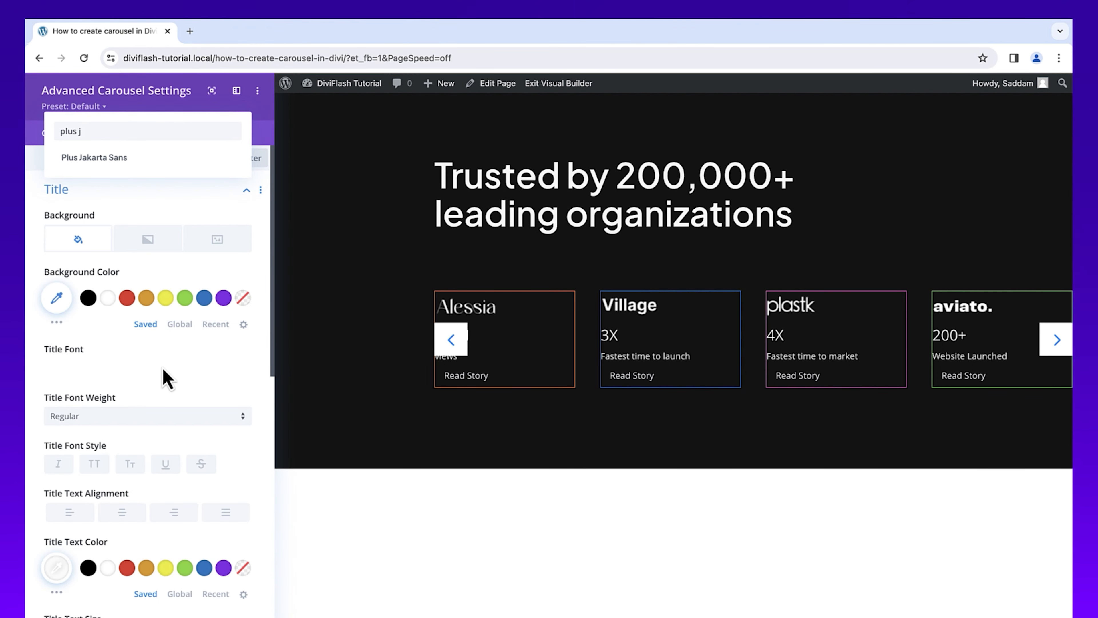
{"action": "left_click", "coordinate": [153, 160]}
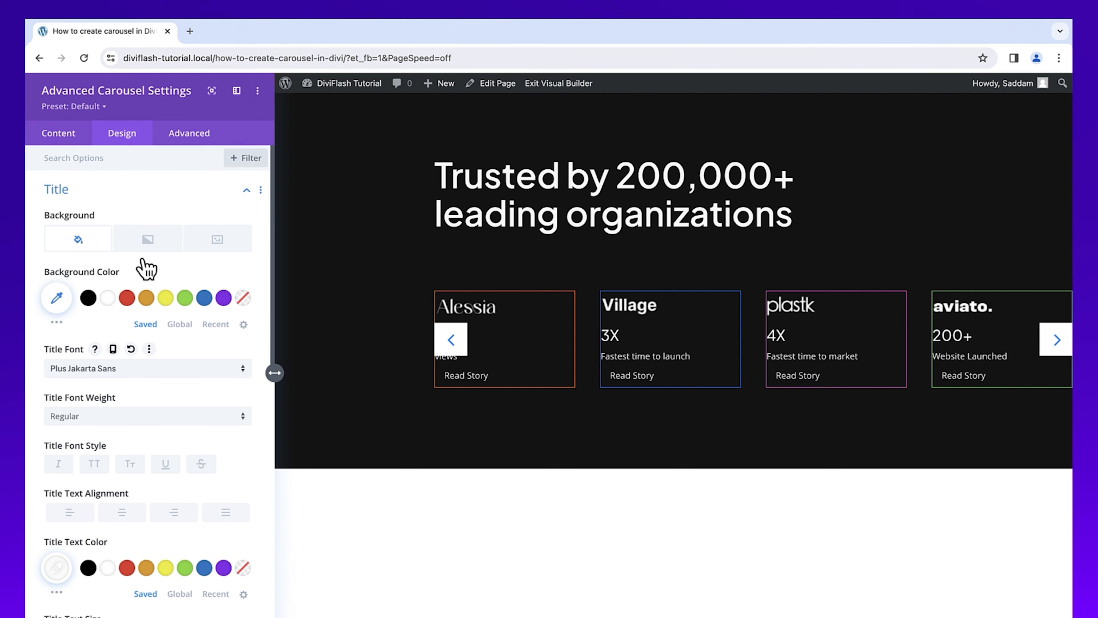
{"action": "left_click", "coordinate": [150, 418]}
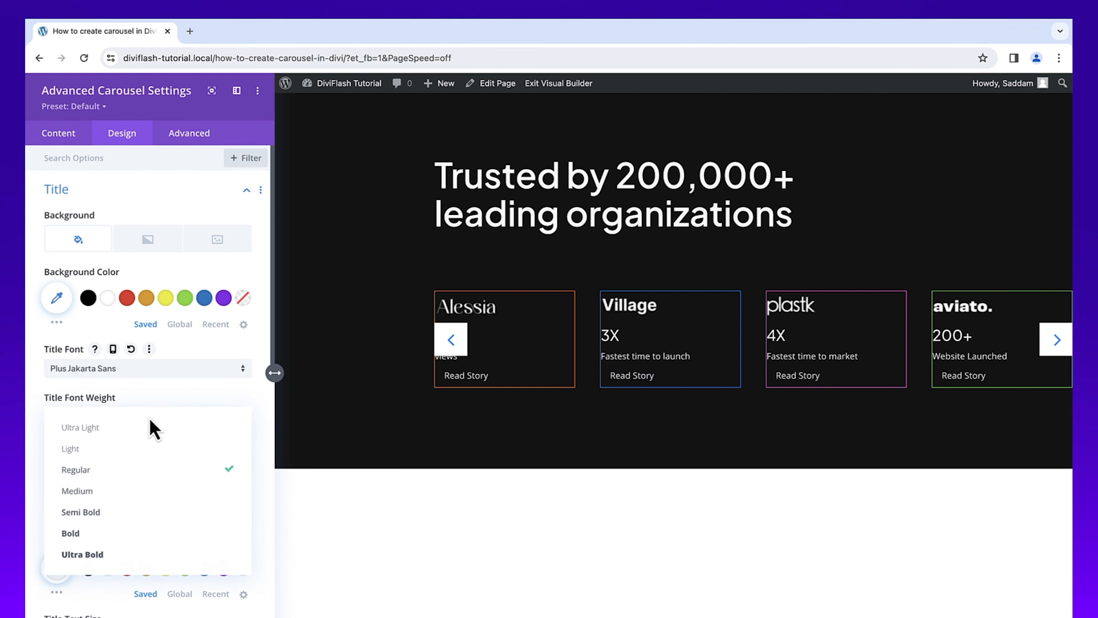
{"action": "left_click", "coordinate": [130, 556]}
- Change the carousel's title text color to #f6f6f6
{"action": "scroll", "coordinate": [184, 398], "scroll_direction": "down", "scroll_amount": 2}
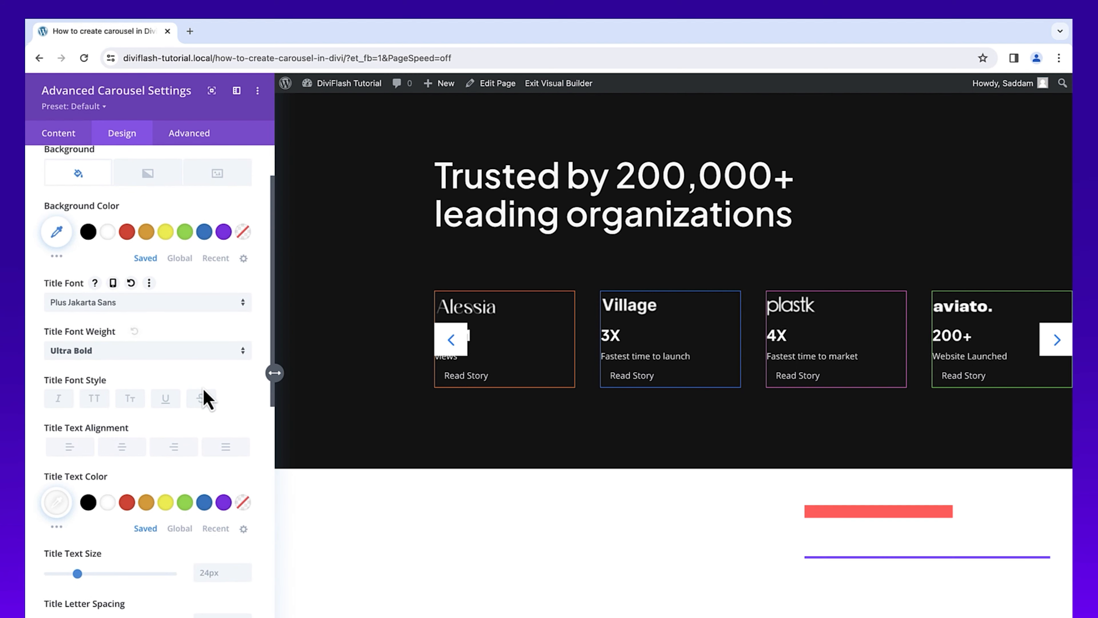
{"action": "scroll", "coordinate": [204, 391], "scroll_direction": "down", "scroll_amount": 5}
{"action": "left_click", "coordinate": [54, 283]}
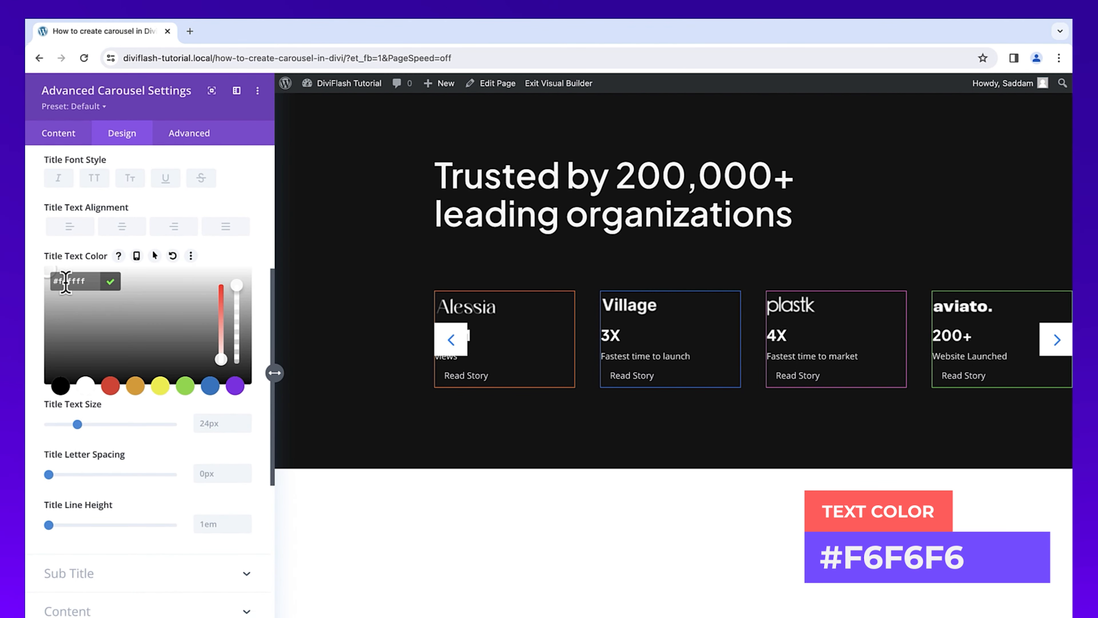
{"action": "left_click", "coordinate": [90, 282]}
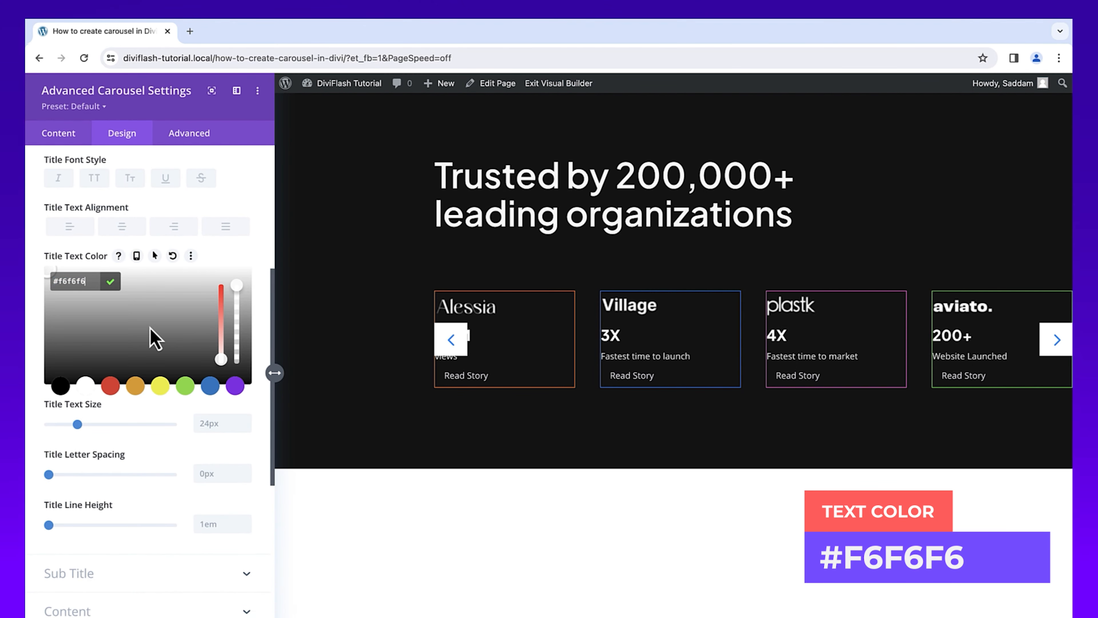
{"action": "left_click", "coordinate": [111, 281]}
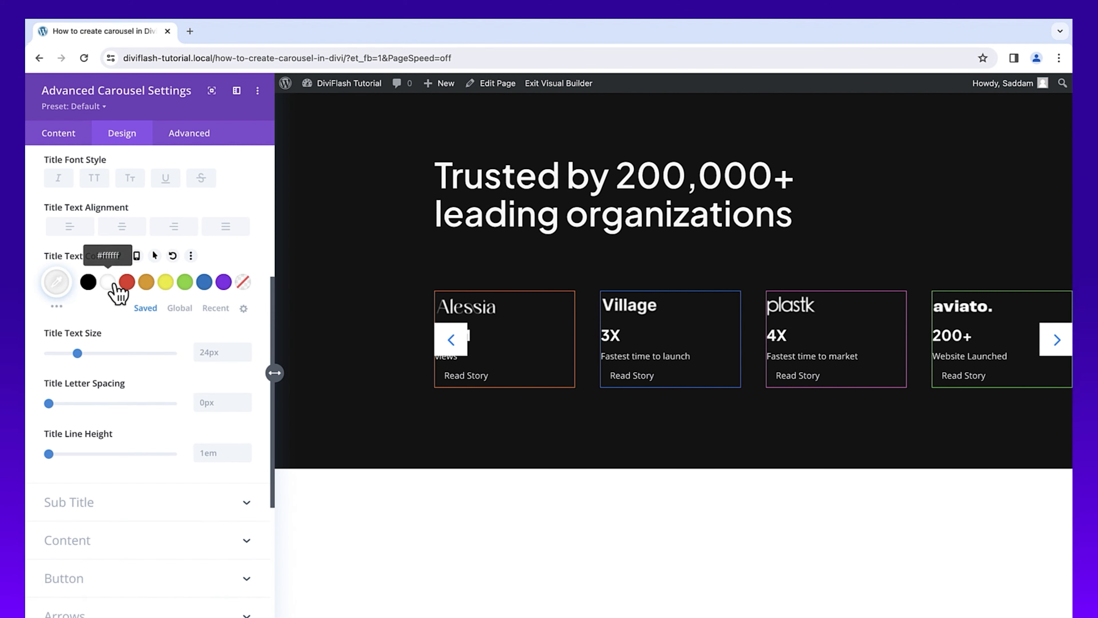
- Enable a hover state for the title text color, set it to #08070b, and return to the desktop state
{"action": "left_click", "coordinate": [154, 255]}
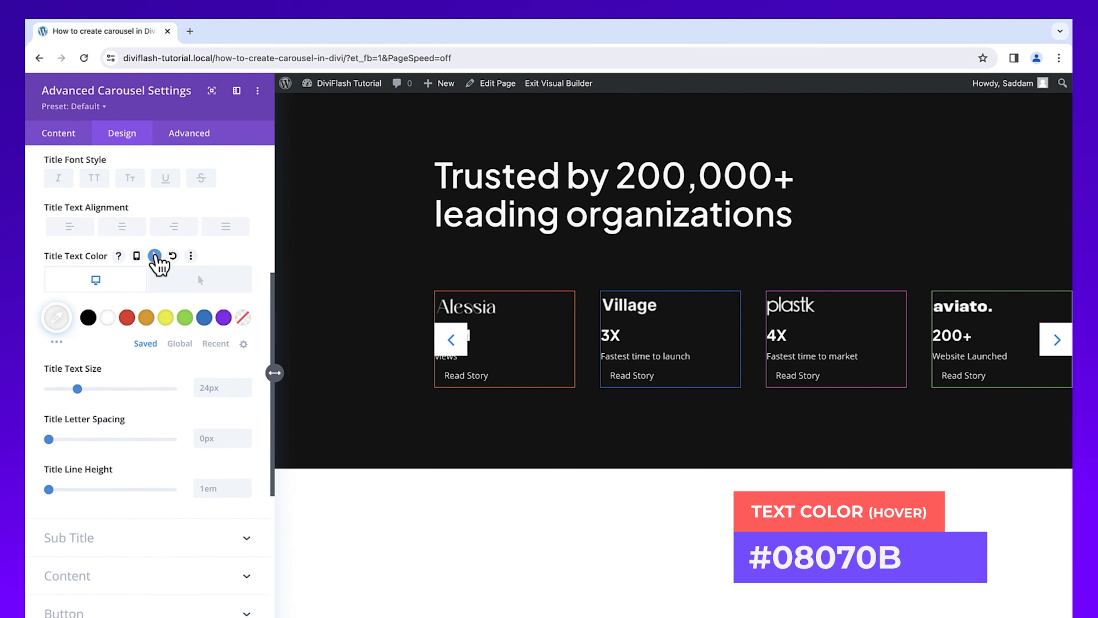
{"action": "left_click", "coordinate": [195, 294]}
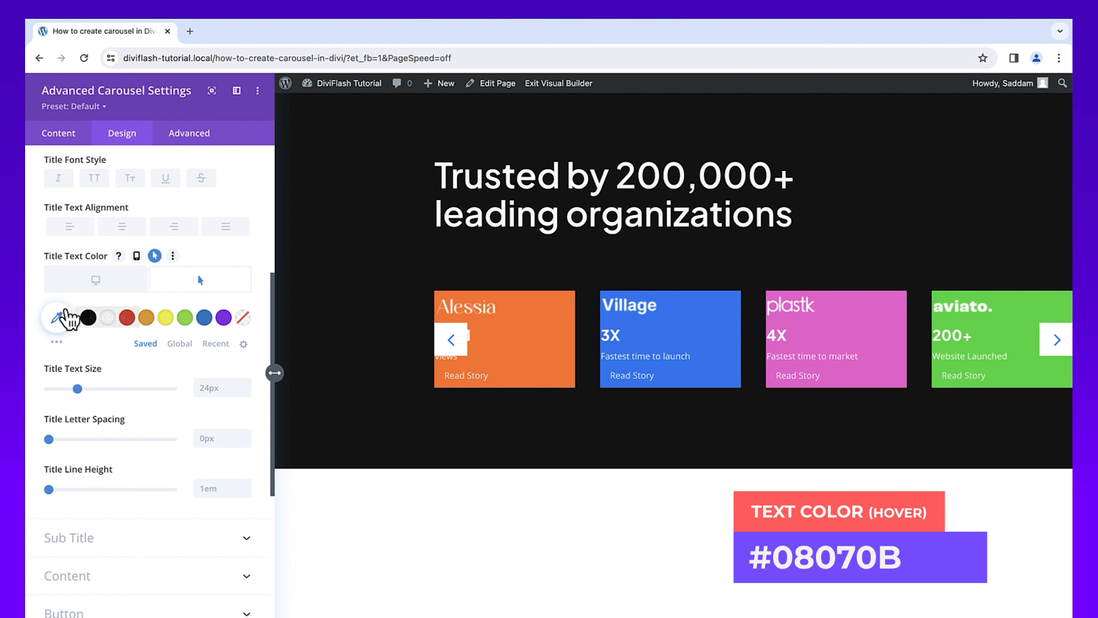
{"action": "left_click", "coordinate": [57, 316]}
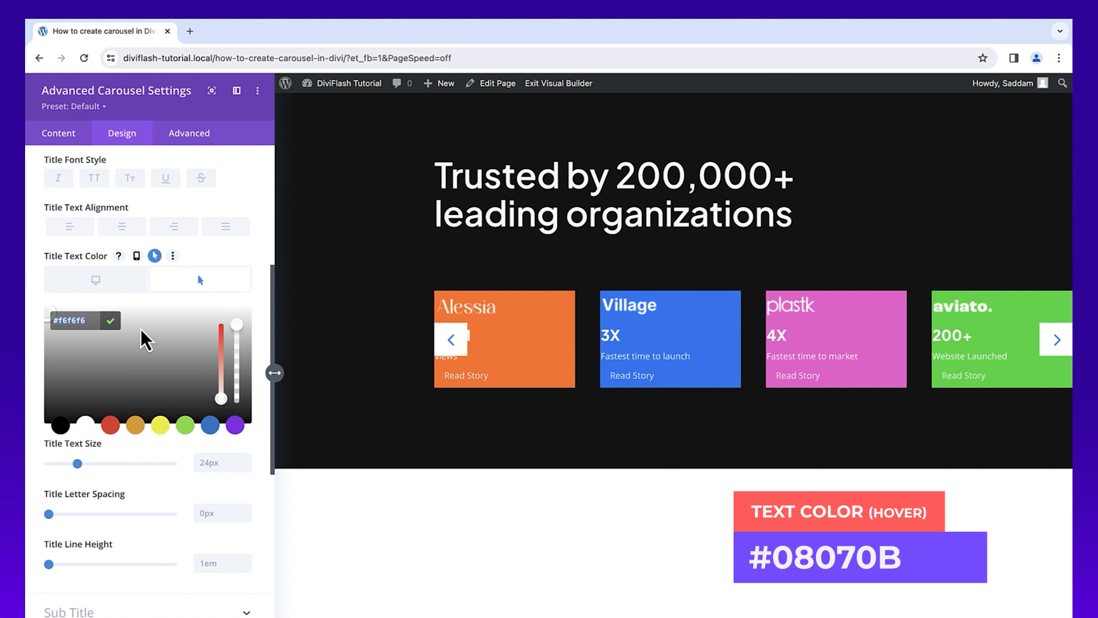
{"action": "type", "text": "#08070b"}
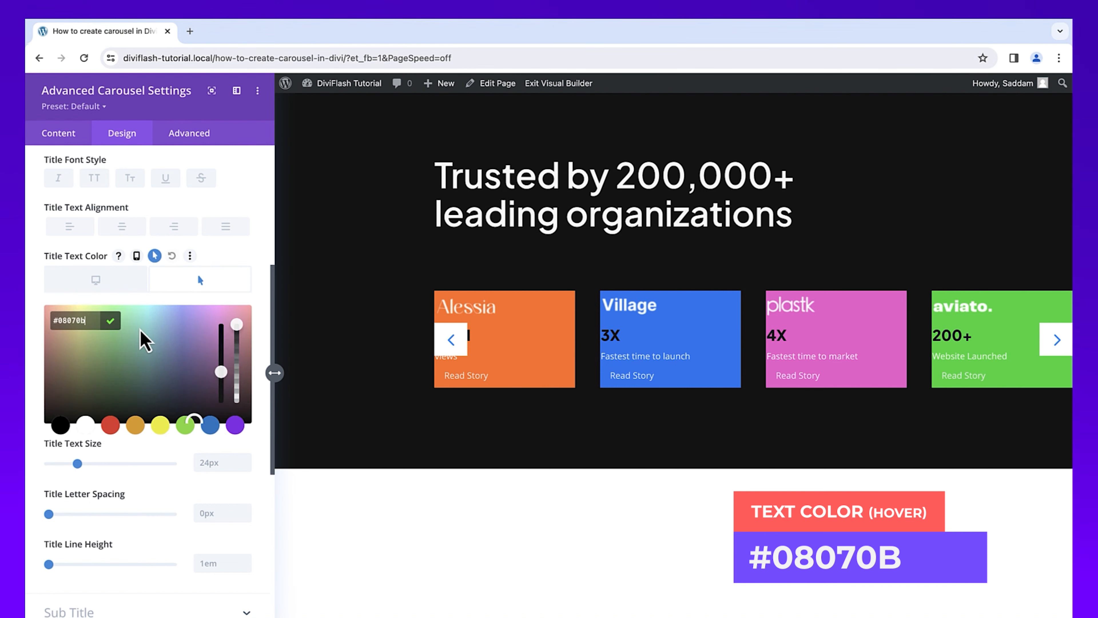
{"action": "left_click", "coordinate": [111, 321]}
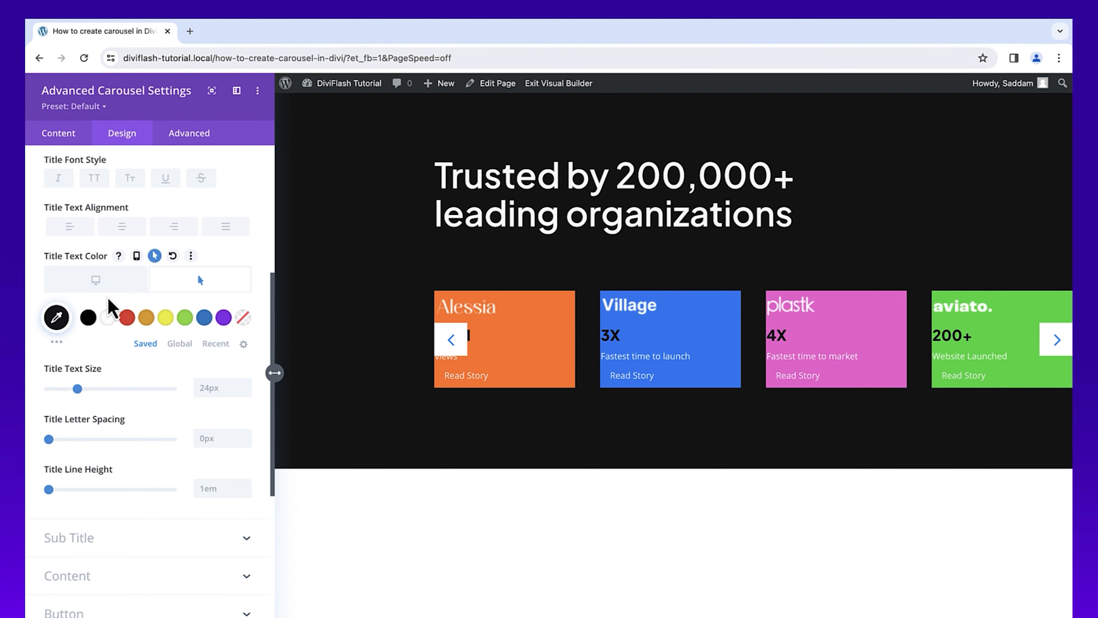
{"action": "left_click", "coordinate": [106, 283]}
- Set the carousel's title text size to 80px for desktop
{"action": "scroll", "coordinate": [110, 287], "scroll_direction": "down", "scroll_amount": 3}
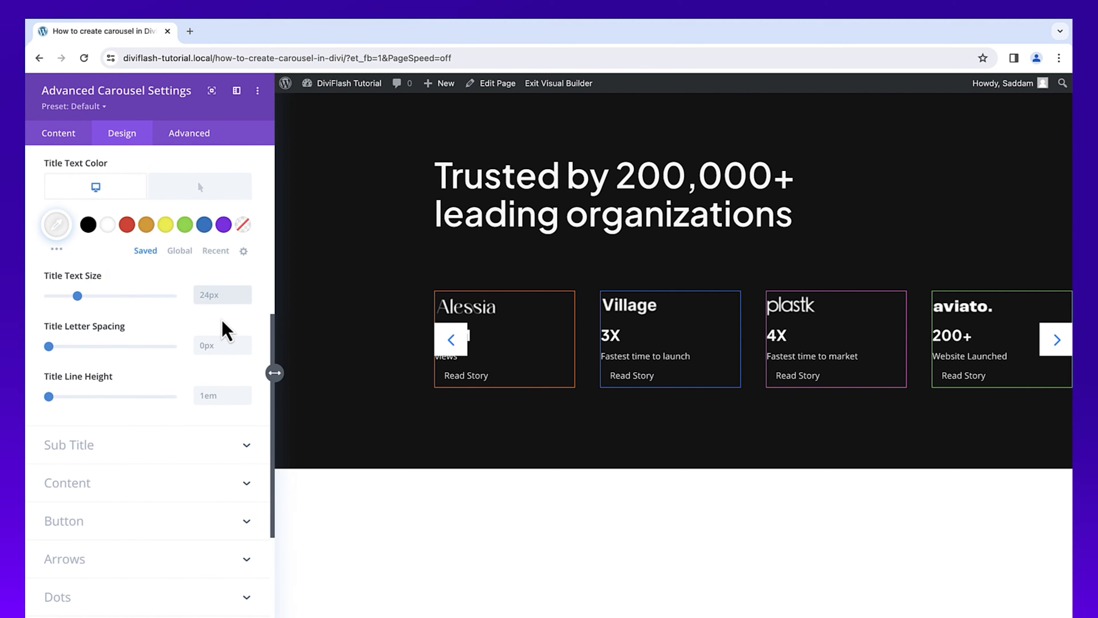
{"action": "type", "text": "80px"}
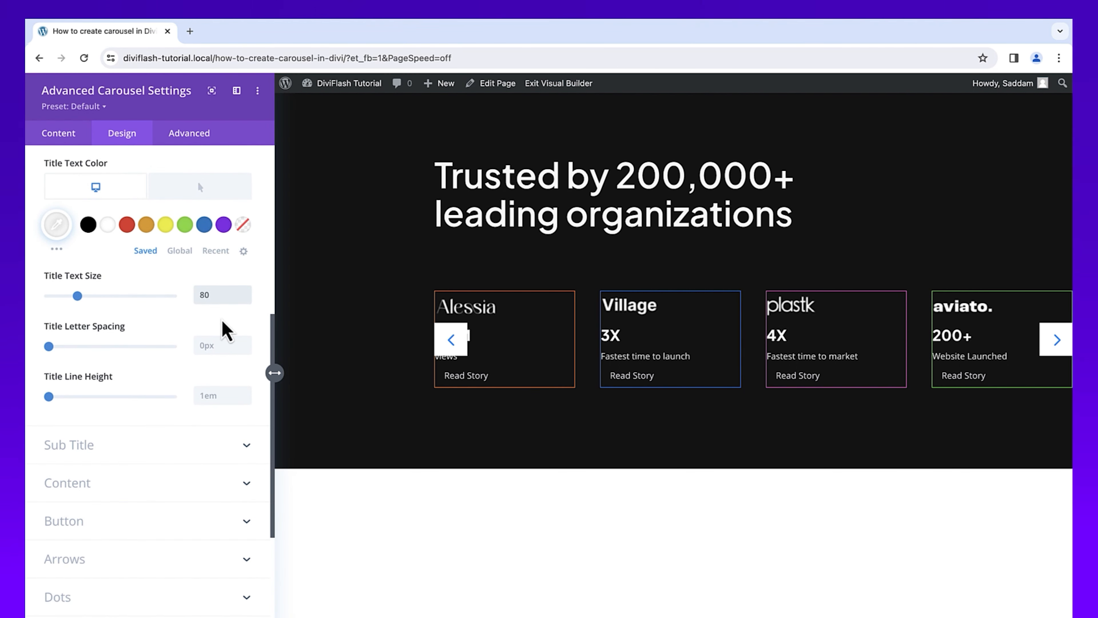
{"action": "mouse_move", "coordinate": [110, 288]}
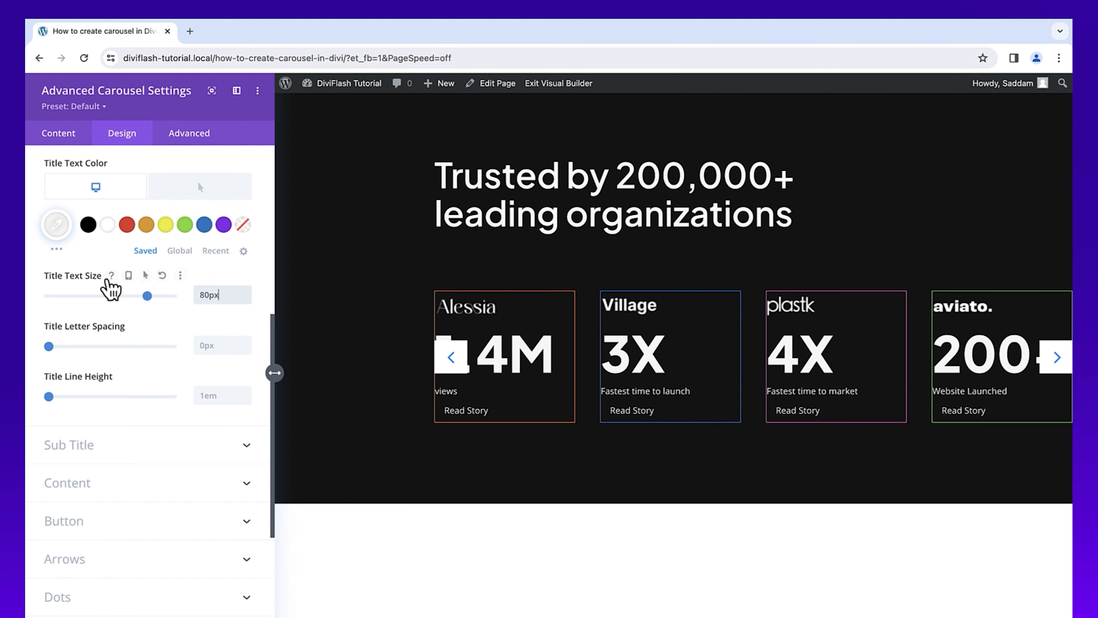
- Enable responsive sizes for the carousel title text, using 60px on tablet and 40px on phone
{"action": "left_click", "coordinate": [130, 275]}
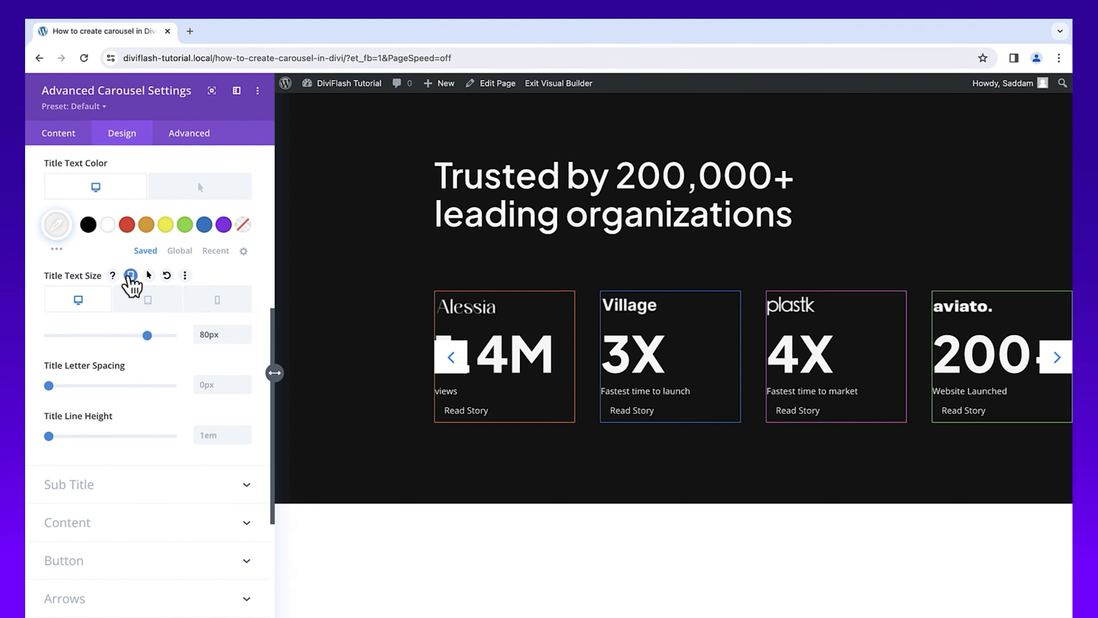
{"action": "left_click", "coordinate": [147, 301]}
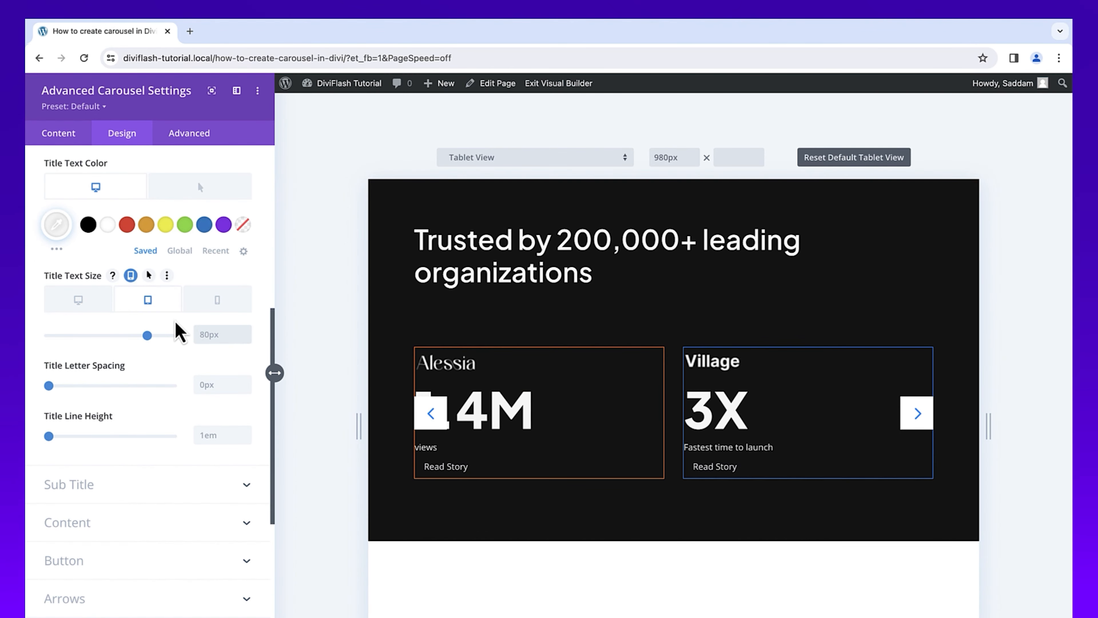
{"action": "type", "text": "60"}
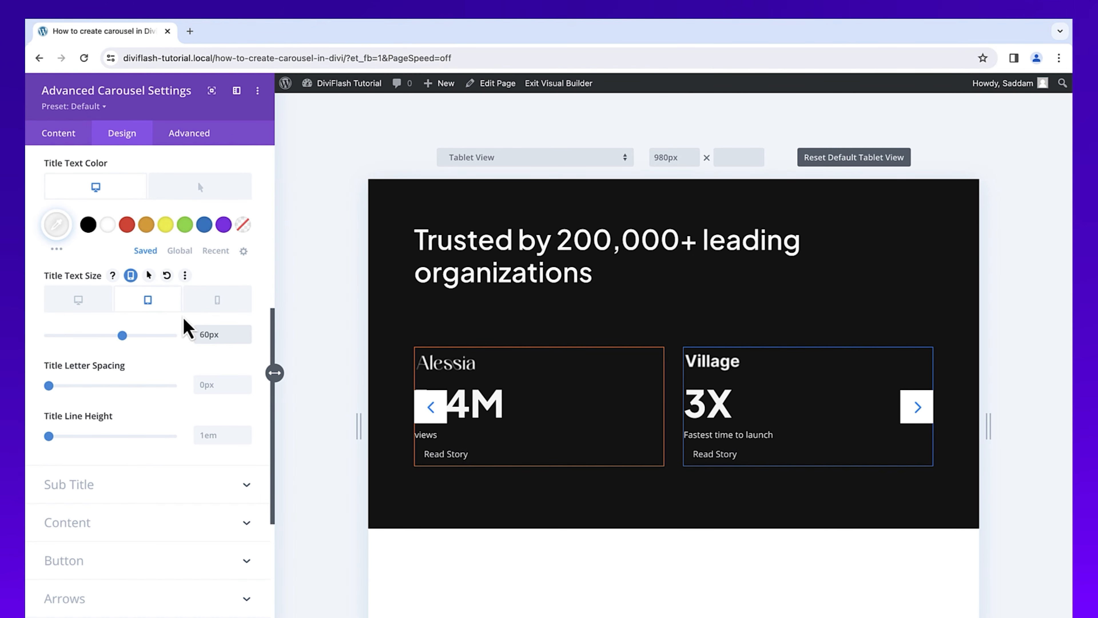
{"action": "left_click", "coordinate": [203, 313]}
{"action": "left_click", "coordinate": [201, 333]}
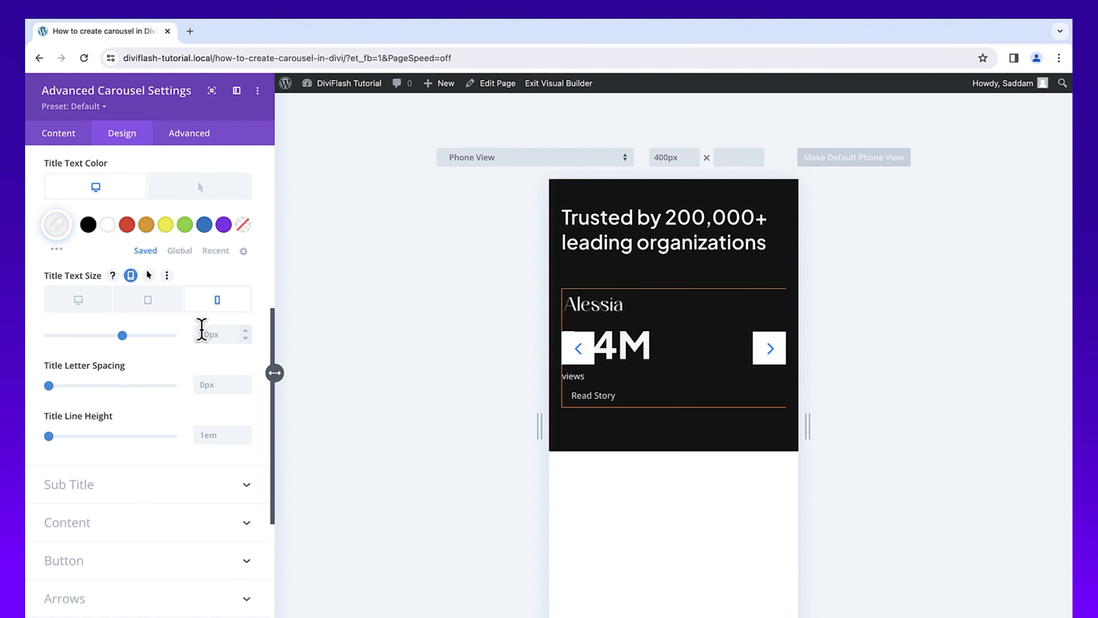
{"action": "type", "text": "40"}
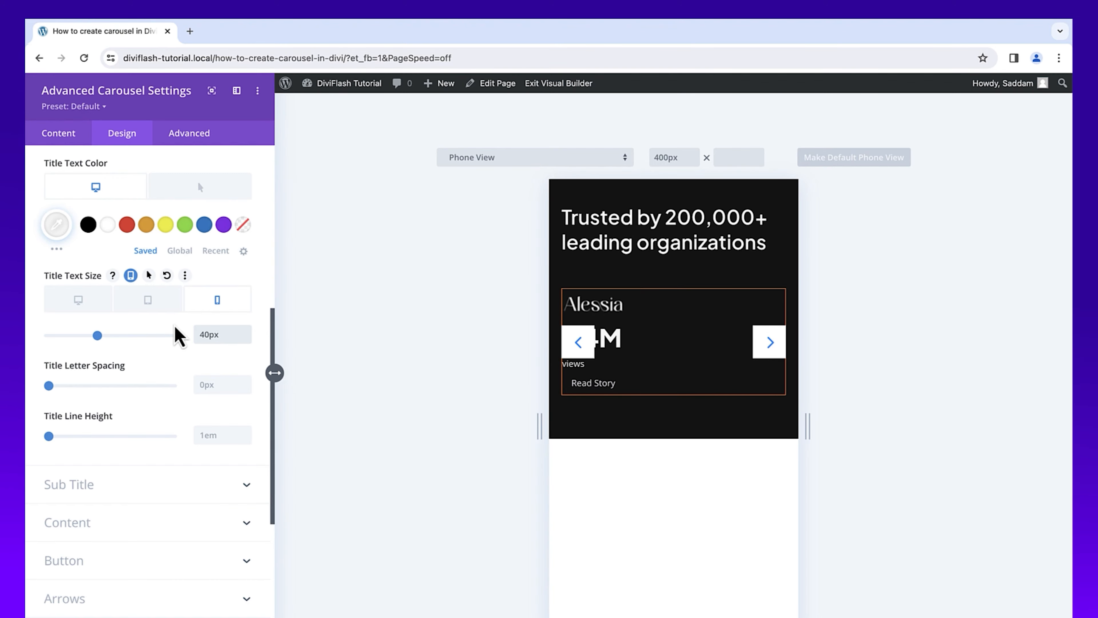
- Return to the desktop state and set the carousel's title letter spacing to -0.5px and title line height to 79px
{"action": "left_click", "coordinate": [91, 306]}
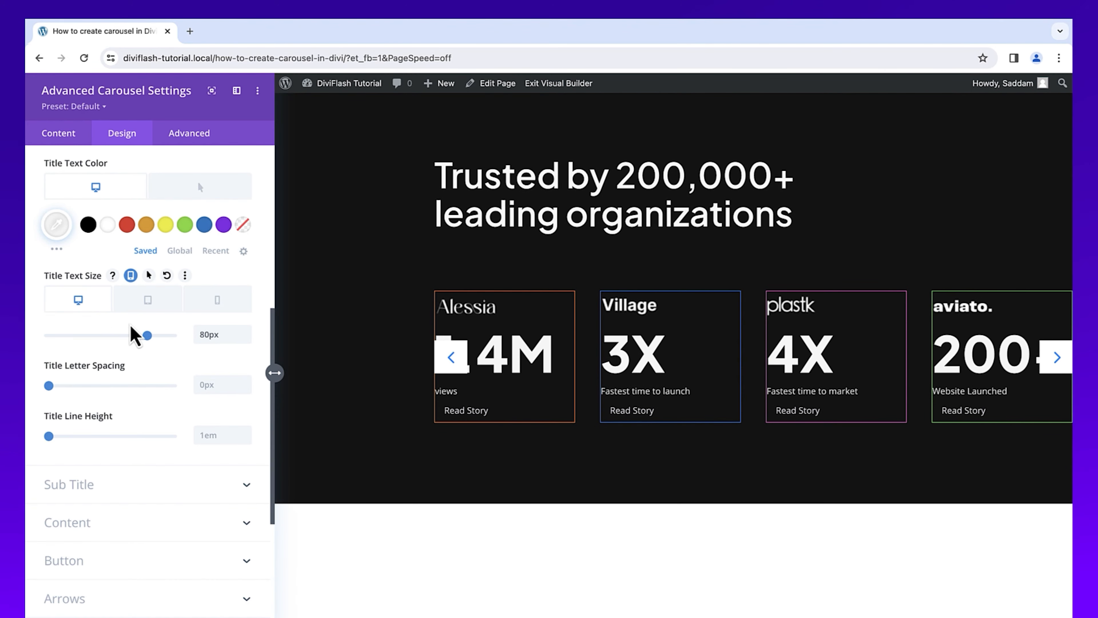
{"action": "left_click", "coordinate": [210, 383]}
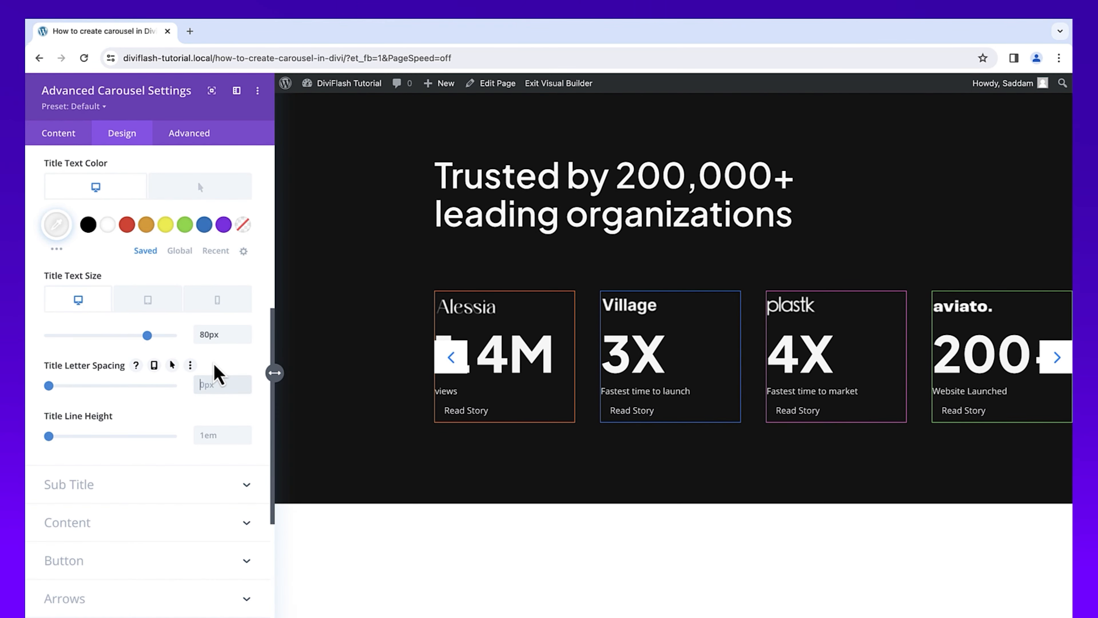
{"action": "type", "text": "-0.5px"}
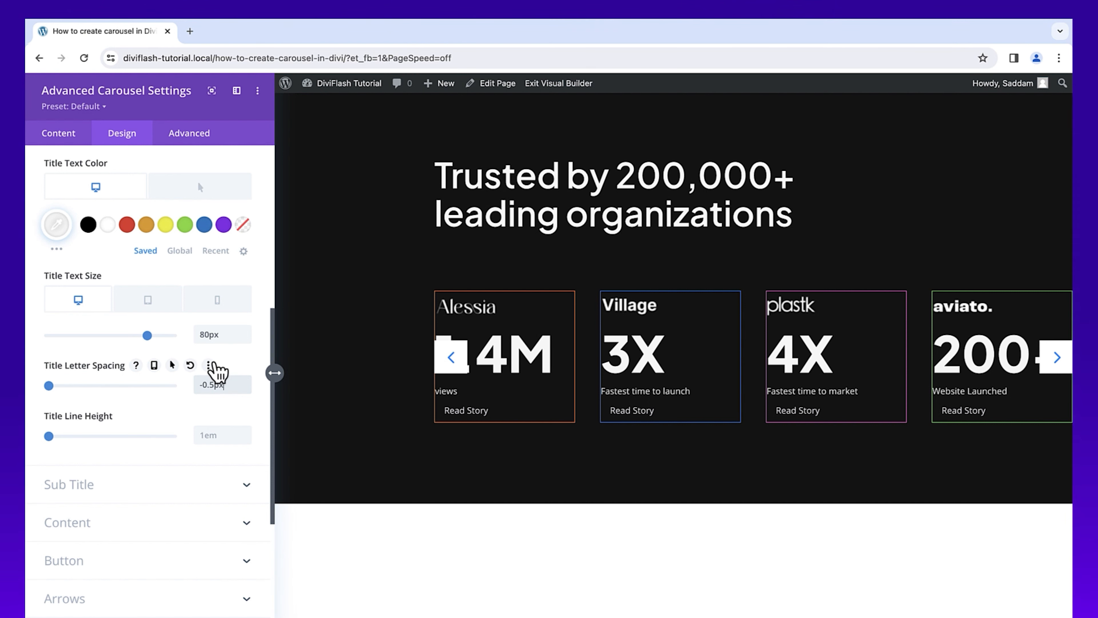
{"action": "left_click", "coordinate": [209, 435]}
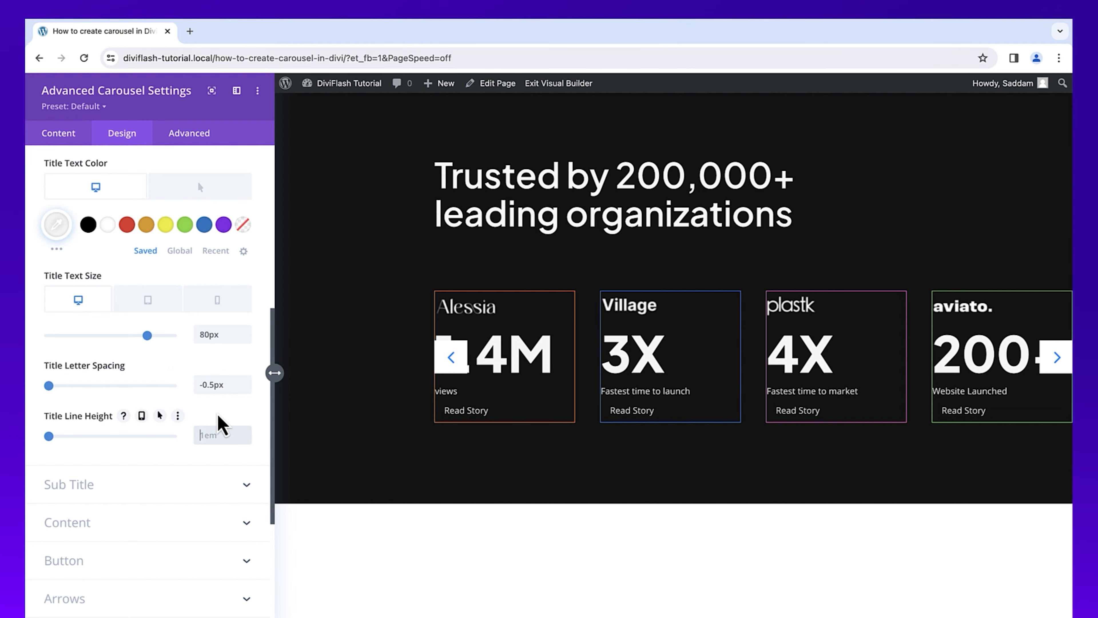
{"action": "type", "text": "79"}
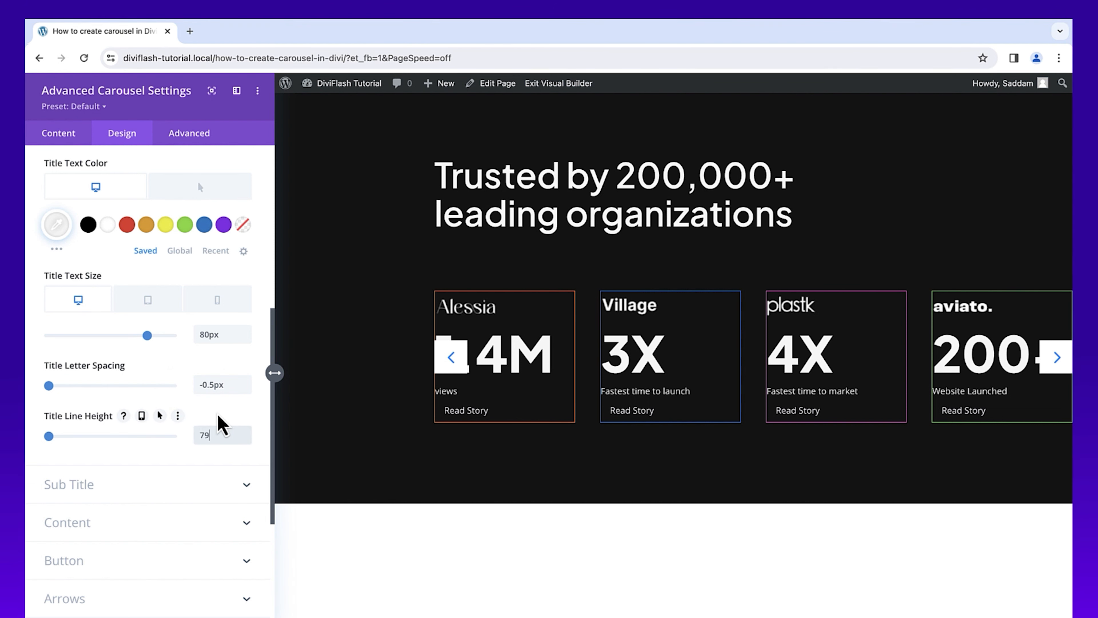
{"action": "type", "text": "px"}
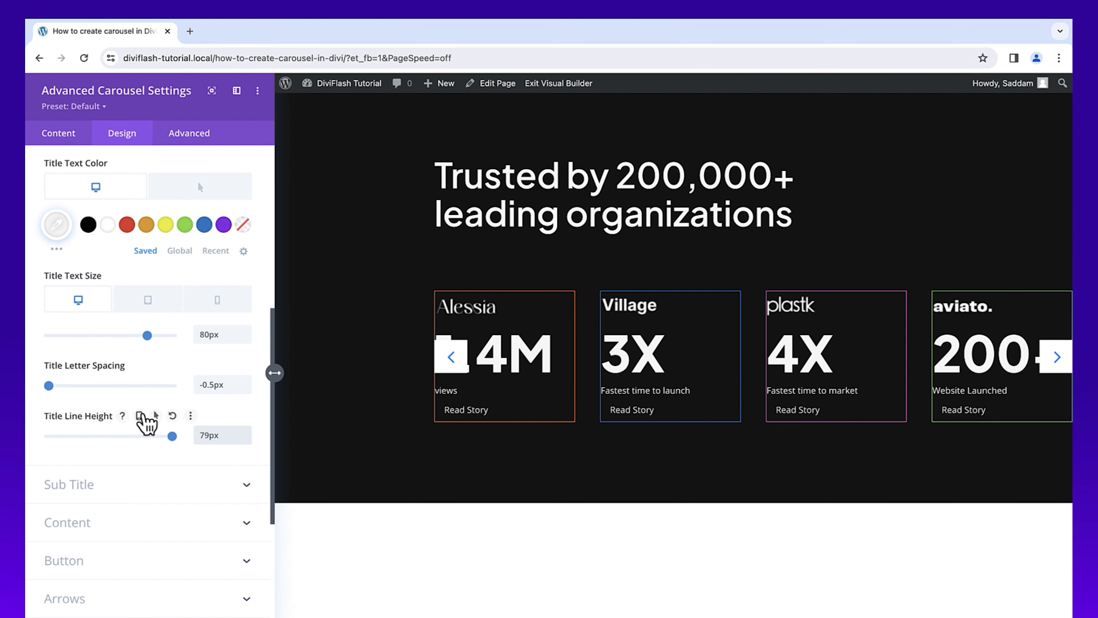
- Enable responsive title line heights of 60px on tablet and 40px on phone, then return to desktop and collapse the title settings
{"action": "left_click", "coordinate": [142, 416]}
{"action": "left_click", "coordinate": [158, 446]}
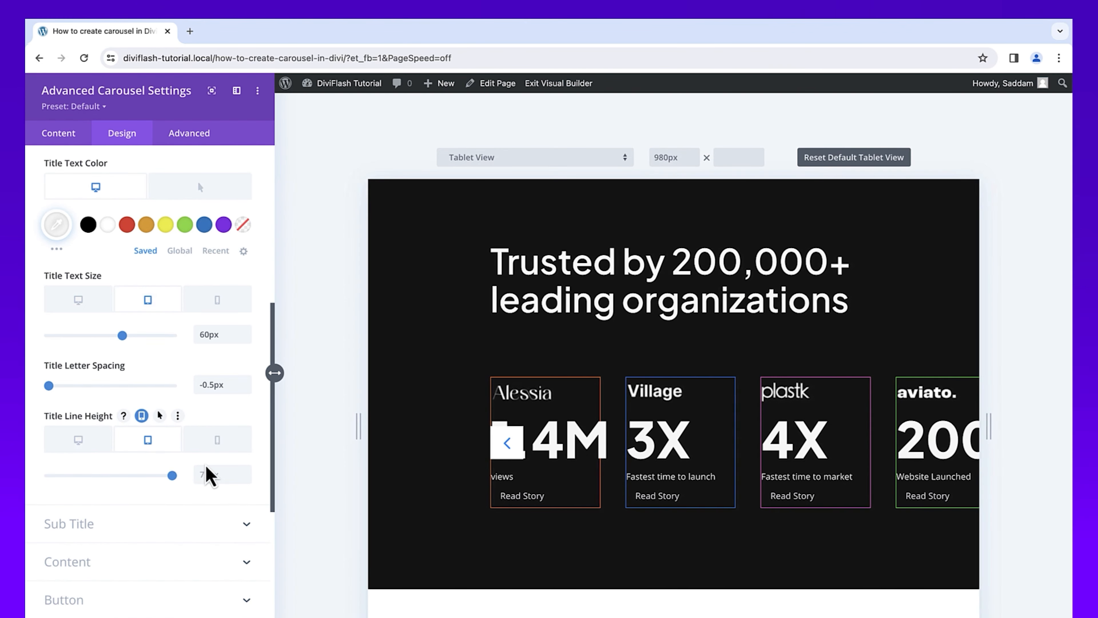
{"action": "type", "text": "60px"}
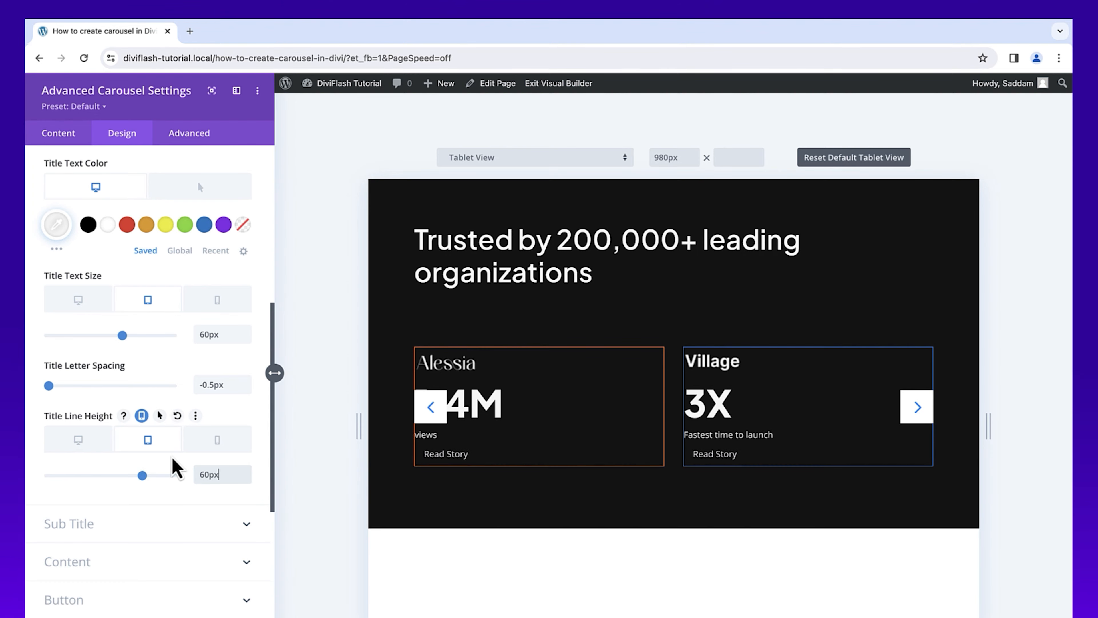
{"action": "left_click", "coordinate": [207, 450]}
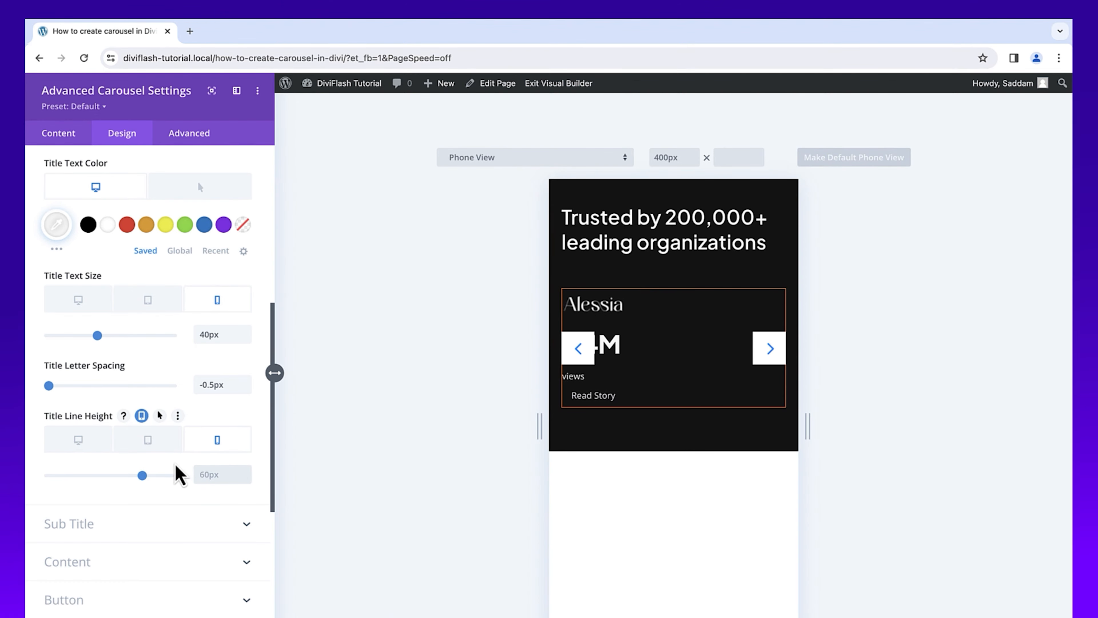
{"action": "type", "text": "40"}
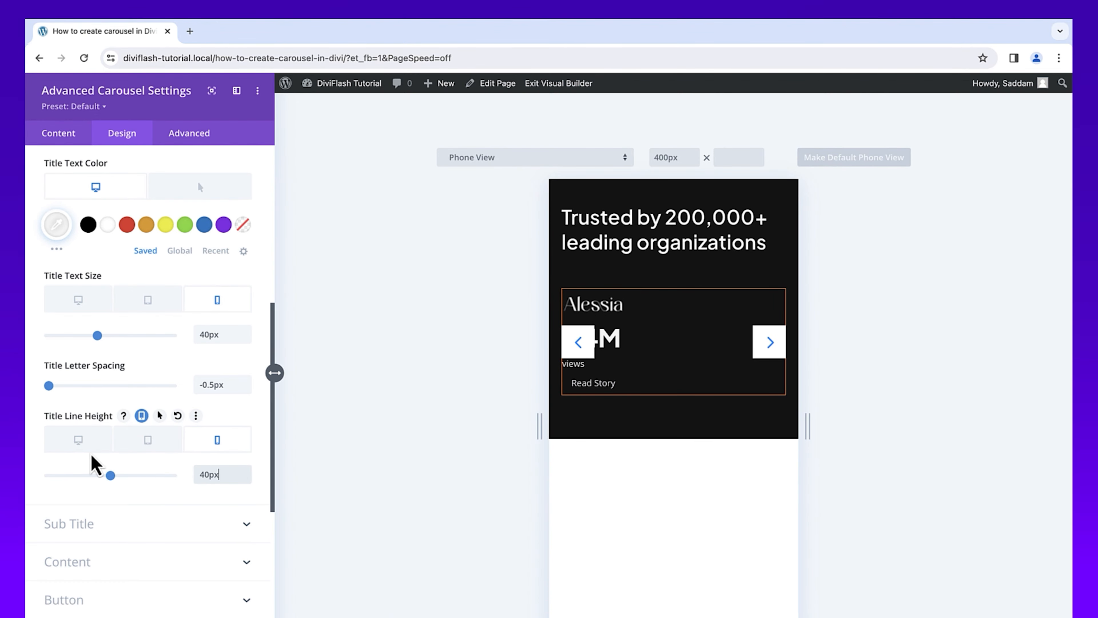
{"action": "left_click", "coordinate": [78, 441]}
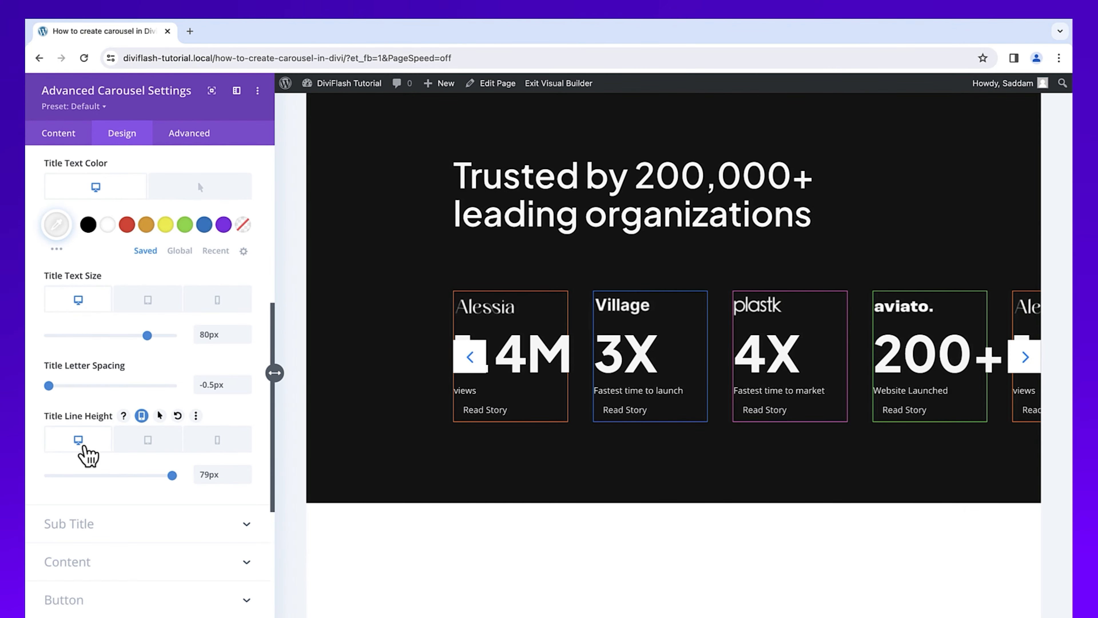
{"action": "scroll", "coordinate": [113, 463], "scroll_direction": "up", "scroll_amount": 5}
{"action": "scroll", "coordinate": [119, 383], "scroll_direction": "up", "scroll_amount": 5}
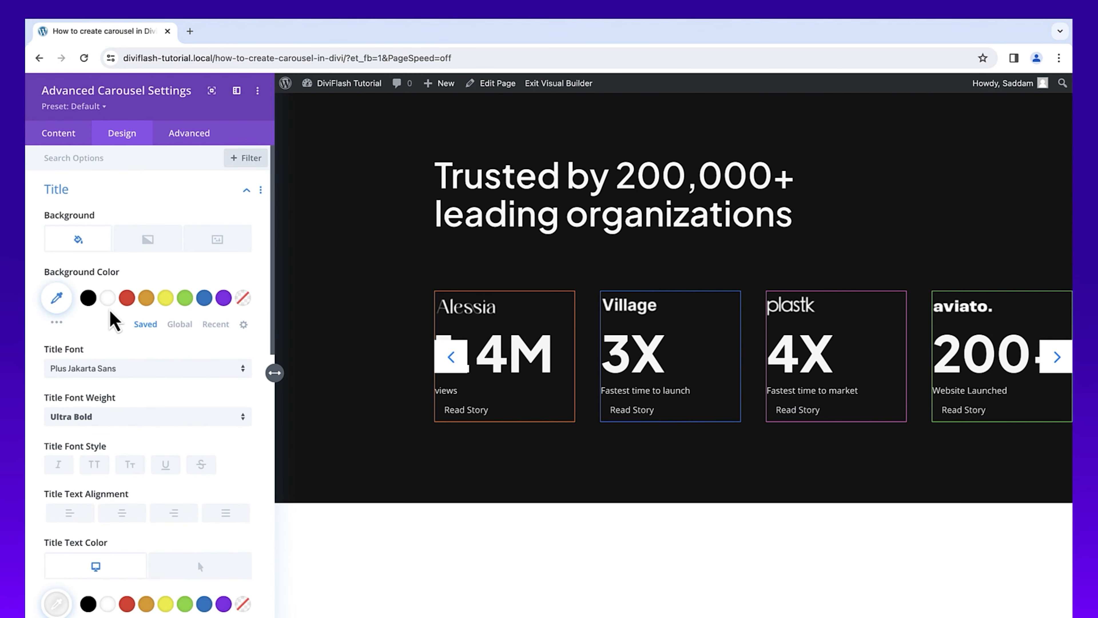
{"action": "left_click", "coordinate": [89, 196]}
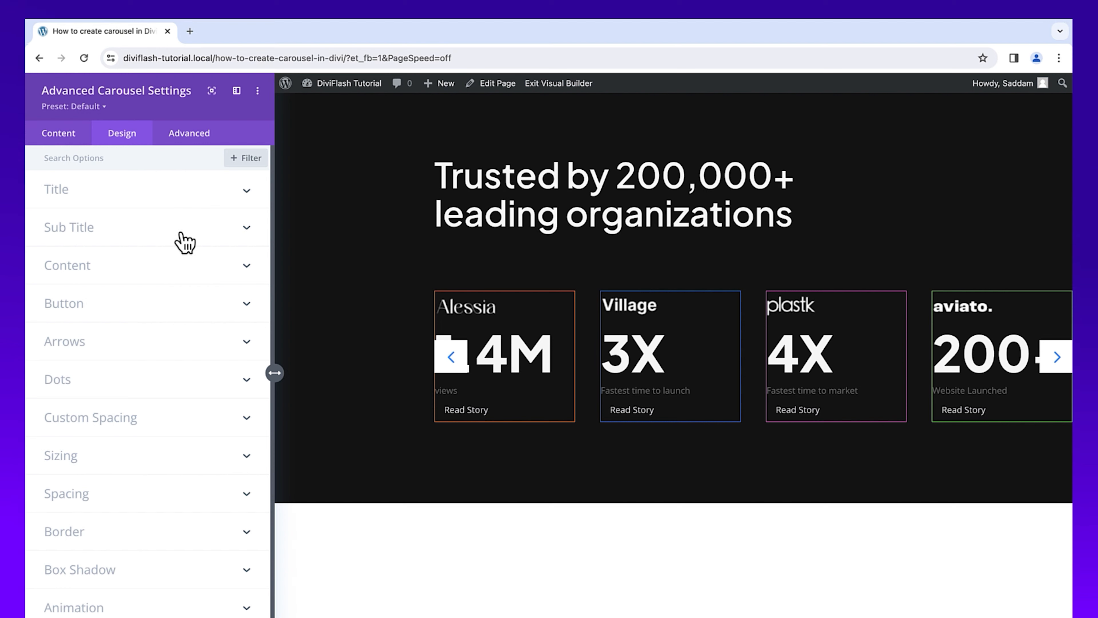
- Set the carousel's content font to Plus Jakarta Sans with a Semi Bold weight
{"action": "left_click", "coordinate": [175, 263]}
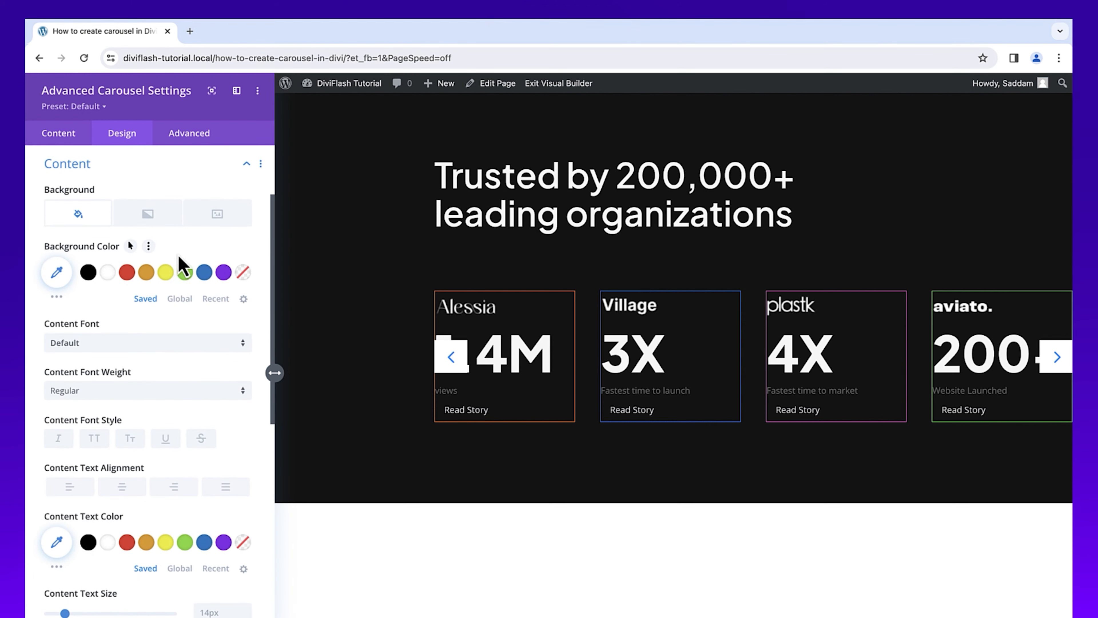
{"action": "left_click", "coordinate": [173, 344]}
{"action": "type", "text": "p"}
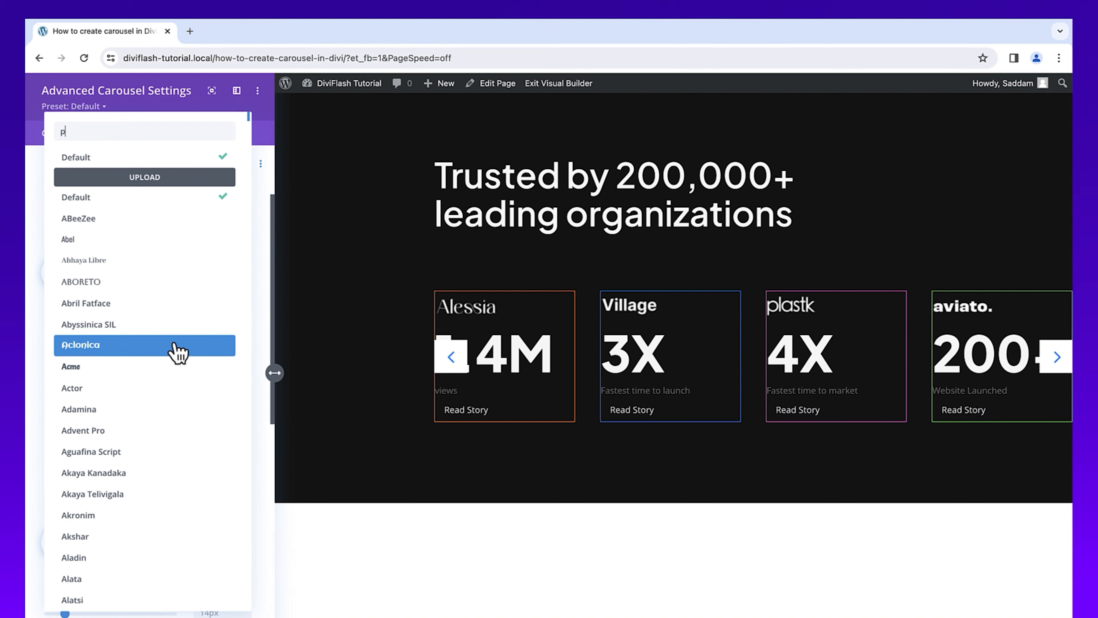
{"action": "type", "text": "lus j"}
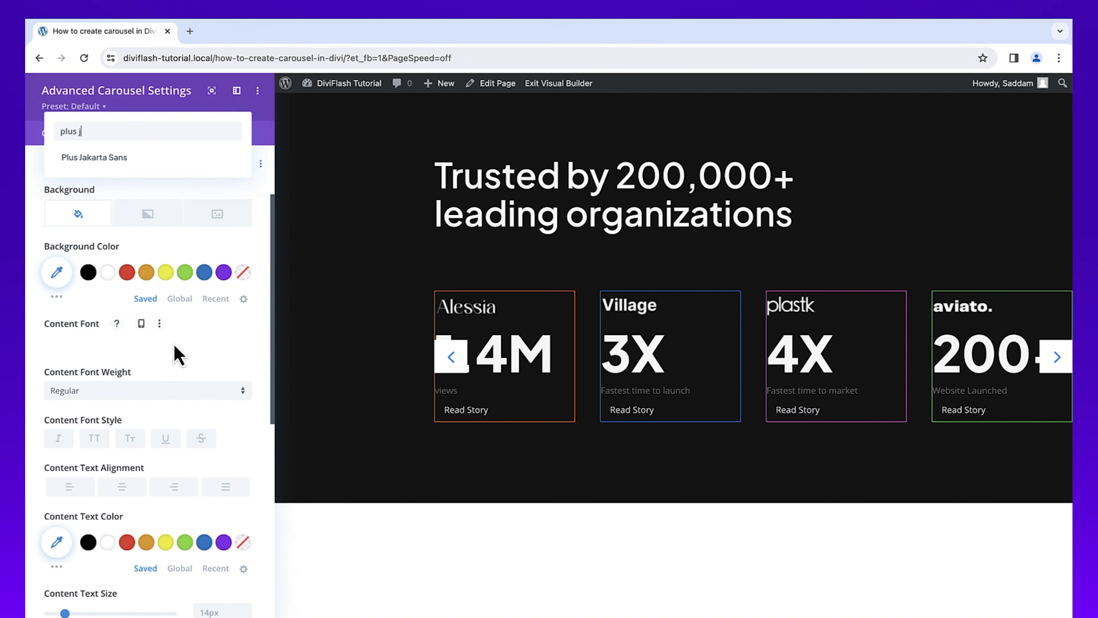
{"action": "left_click", "coordinate": [150, 166]}
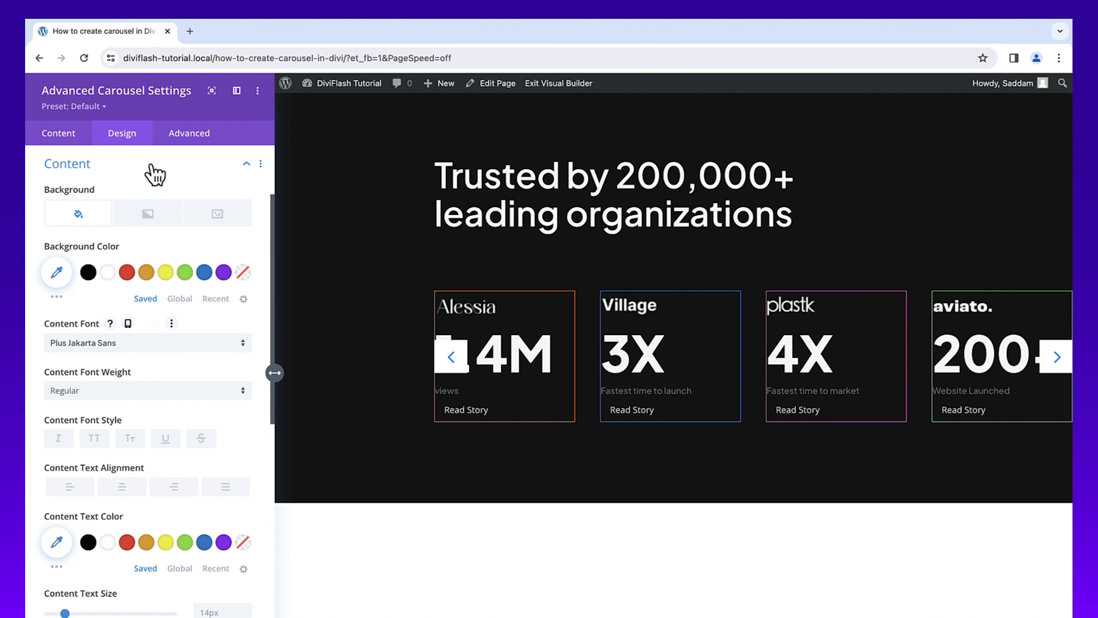
{"action": "left_click", "coordinate": [183, 391]}
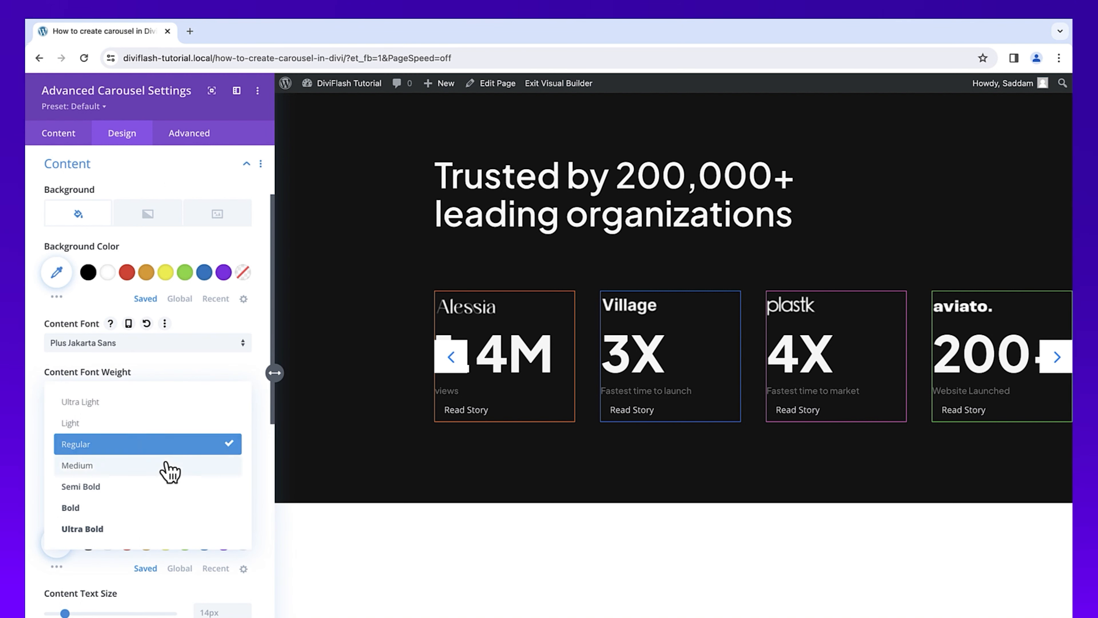
{"action": "left_click", "coordinate": [167, 488]}
- Change the carousel's content text color to #f6f6f6
{"action": "scroll", "coordinate": [186, 441], "scroll_direction": "down", "scroll_amount": 8}
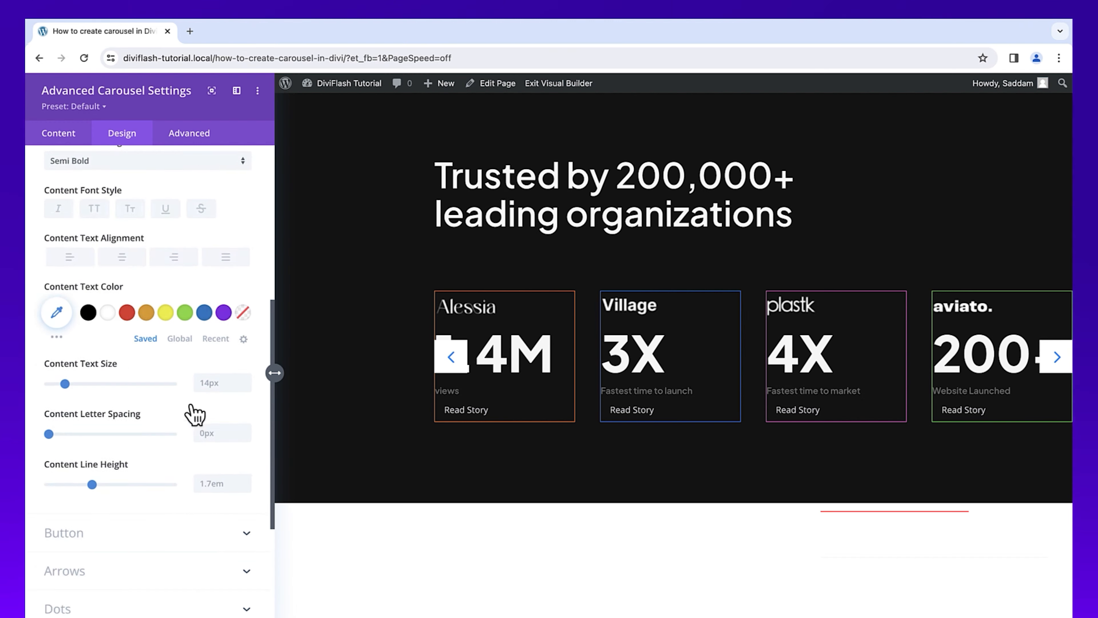
{"action": "left_click", "coordinate": [57, 203]}
{"action": "type", "text": "#F6F6F6"}
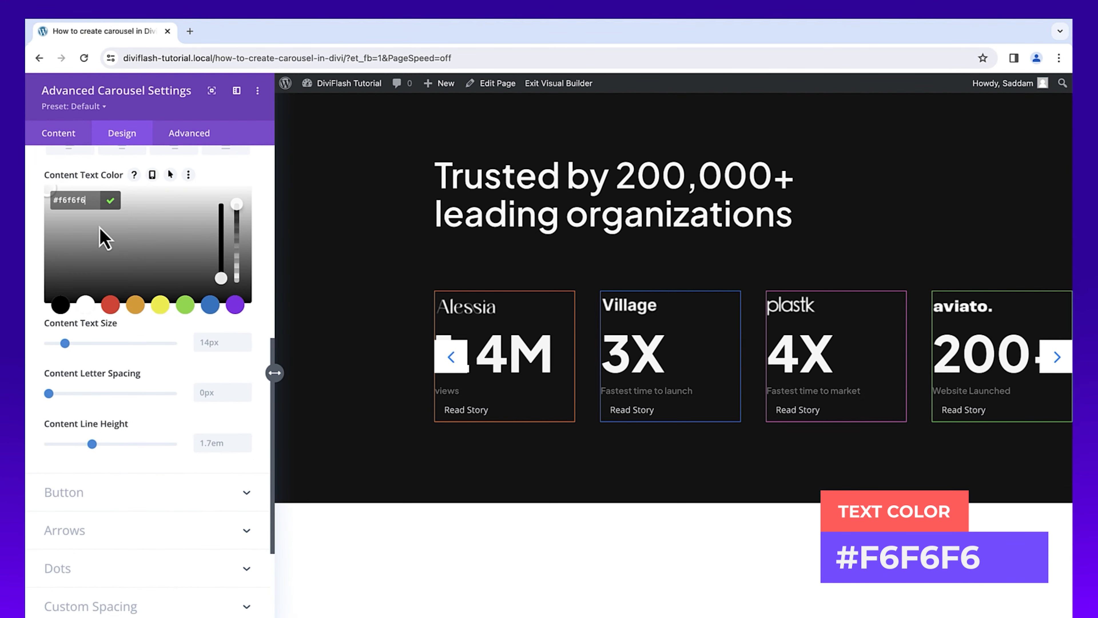
{"action": "left_click", "coordinate": [110, 200]}
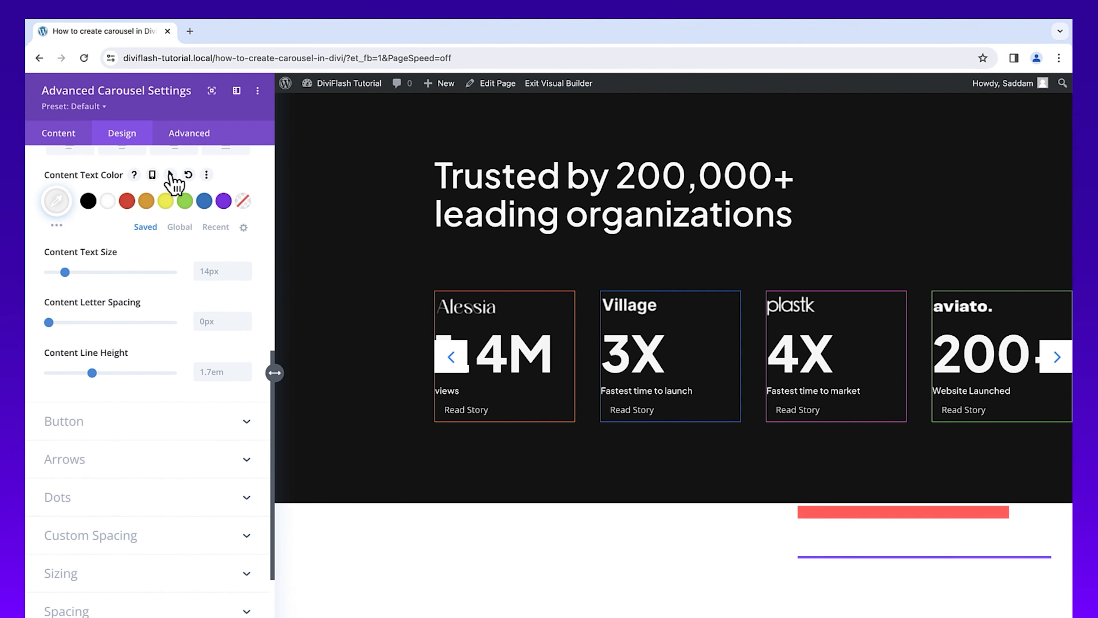
- Enable a hover state for the content text color, set it to #08070b, and return to the desktop state
{"action": "left_click", "coordinate": [170, 174]}
{"action": "left_click", "coordinate": [54, 234]}
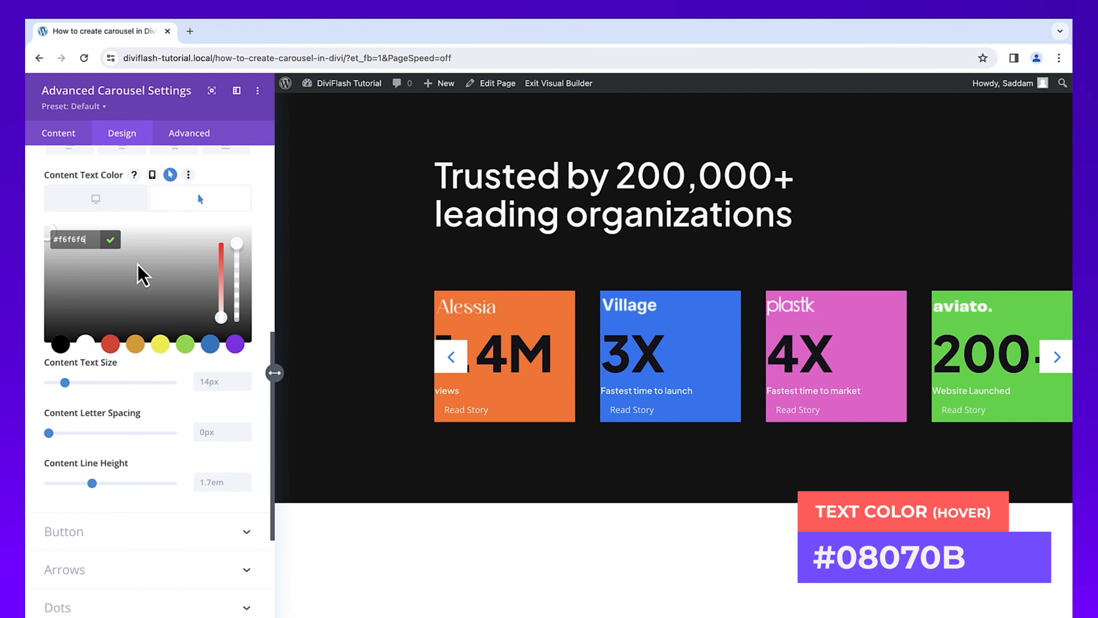
{"action": "type", "text": "#08070b"}
{"action": "left_click", "coordinate": [111, 239]}
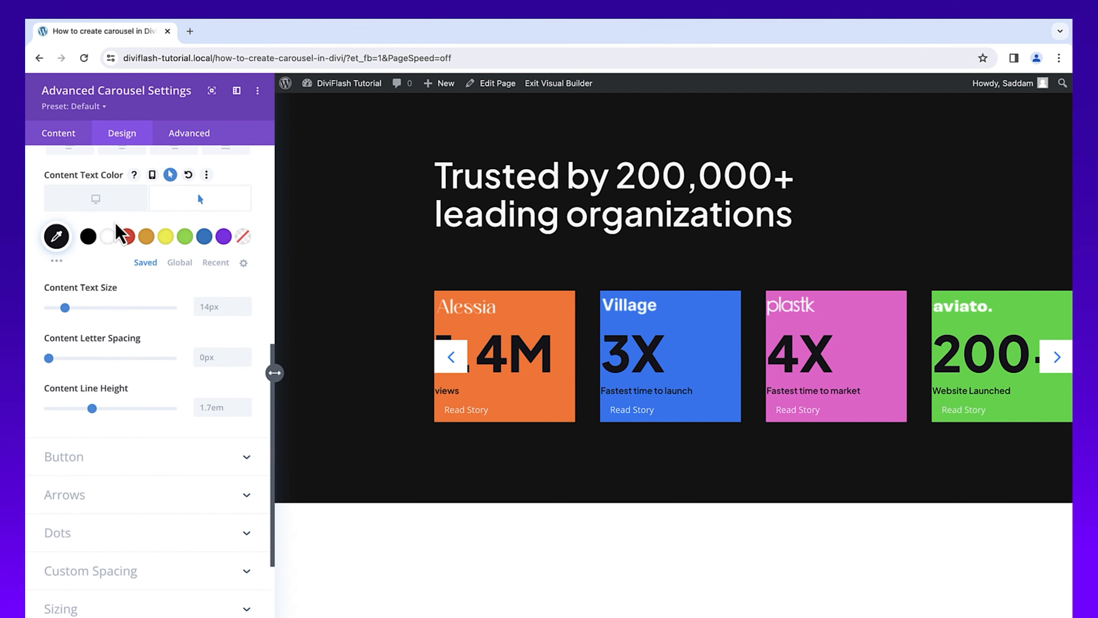
{"action": "left_click", "coordinate": [109, 207]}
- Set the content text size to 24px on desktop, 20px on tablet and 16px on phone, and return to the desktop state
{"action": "left_click", "coordinate": [204, 306]}
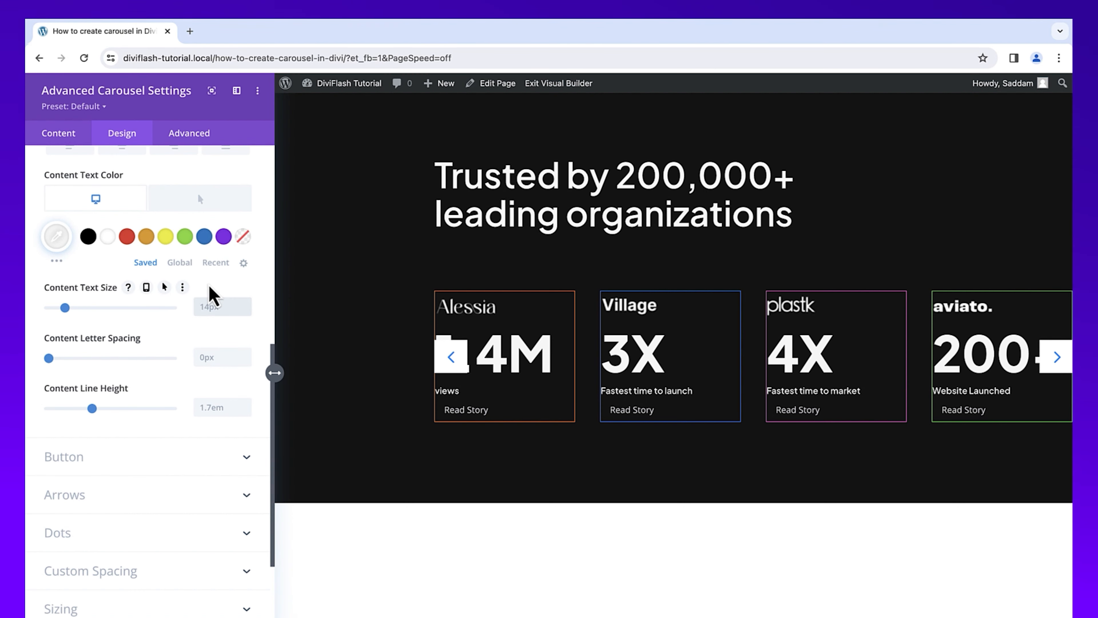
{"action": "type", "text": "24px"}
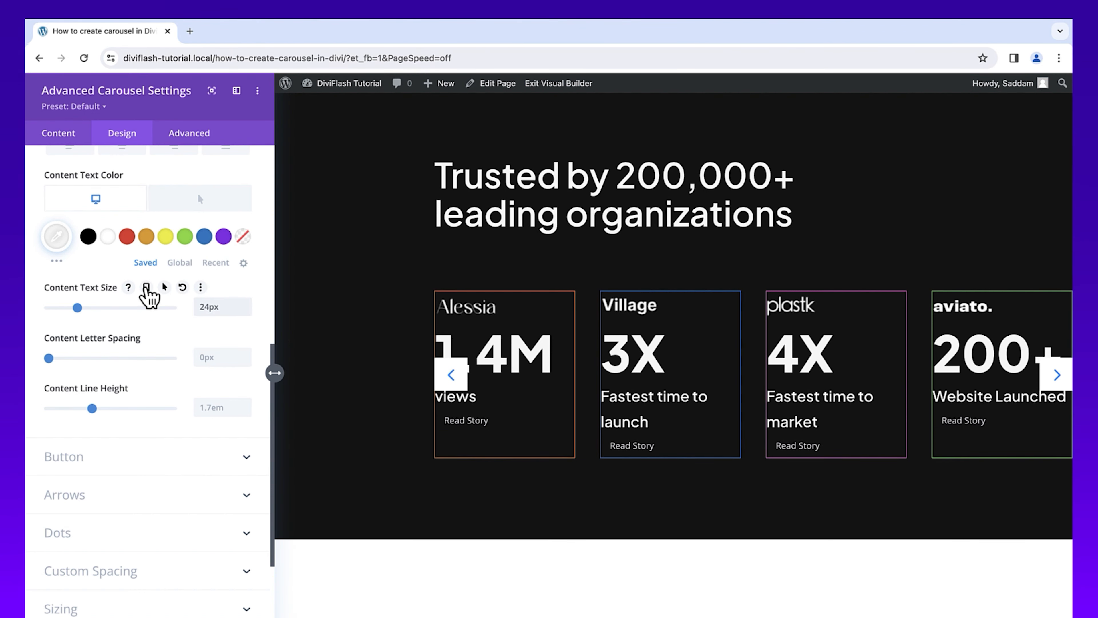
{"action": "left_click", "coordinate": [145, 288]}
{"action": "left_click", "coordinate": [148, 312]}
{"action": "left_click", "coordinate": [201, 348]}
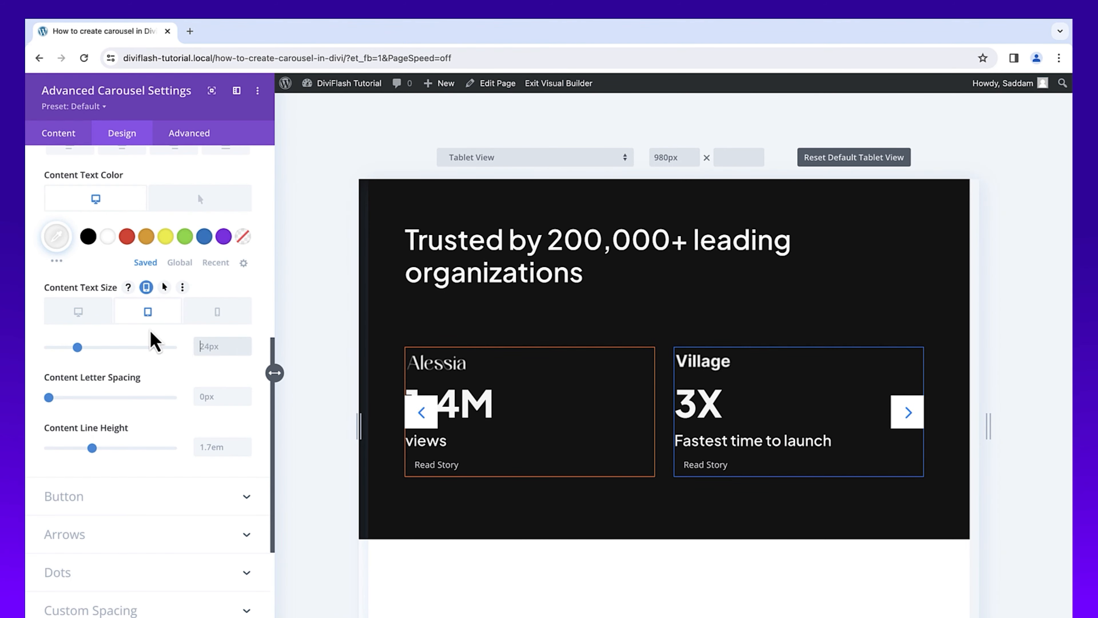
{"action": "type", "text": "20px"}
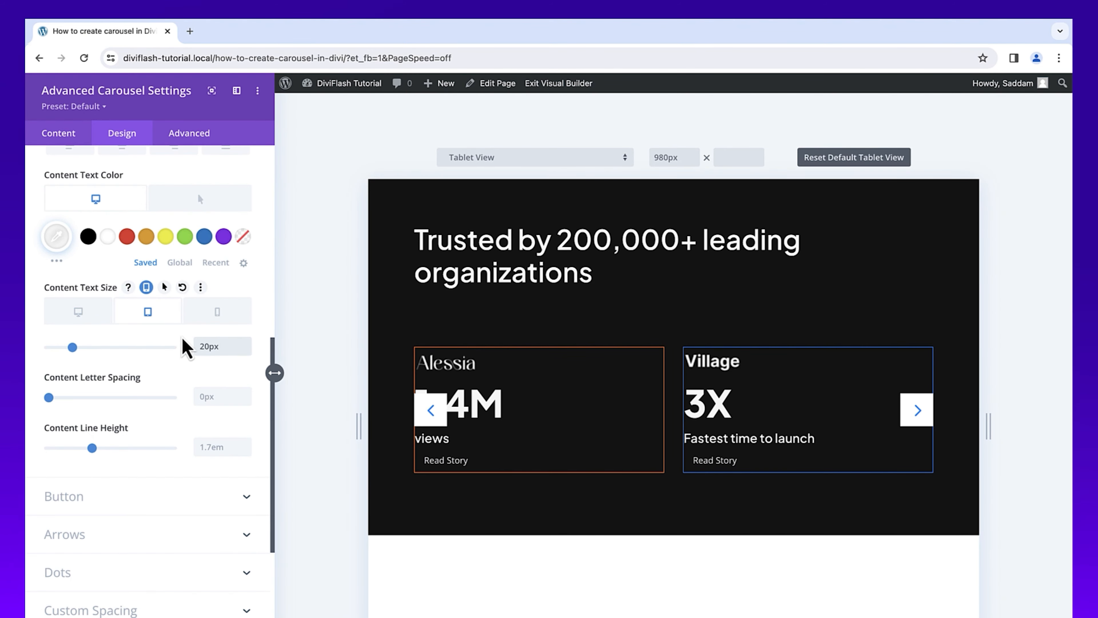
{"action": "left_click", "coordinate": [217, 312]}
{"action": "left_click", "coordinate": [203, 346]}
{"action": "type", "text": "16px"}
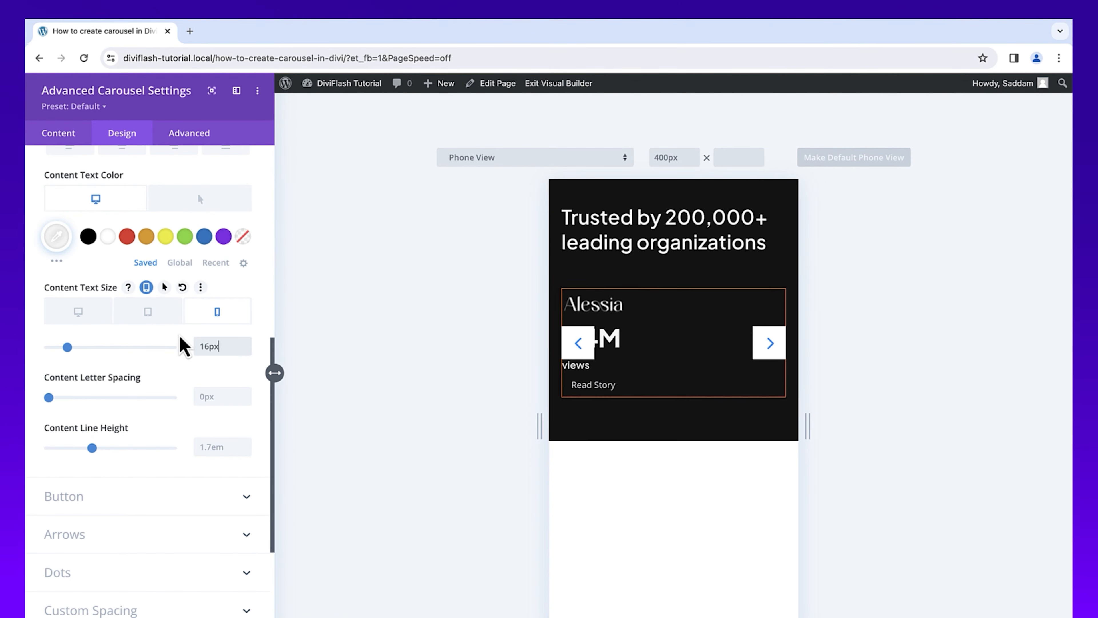
{"action": "left_click", "coordinate": [78, 312]}
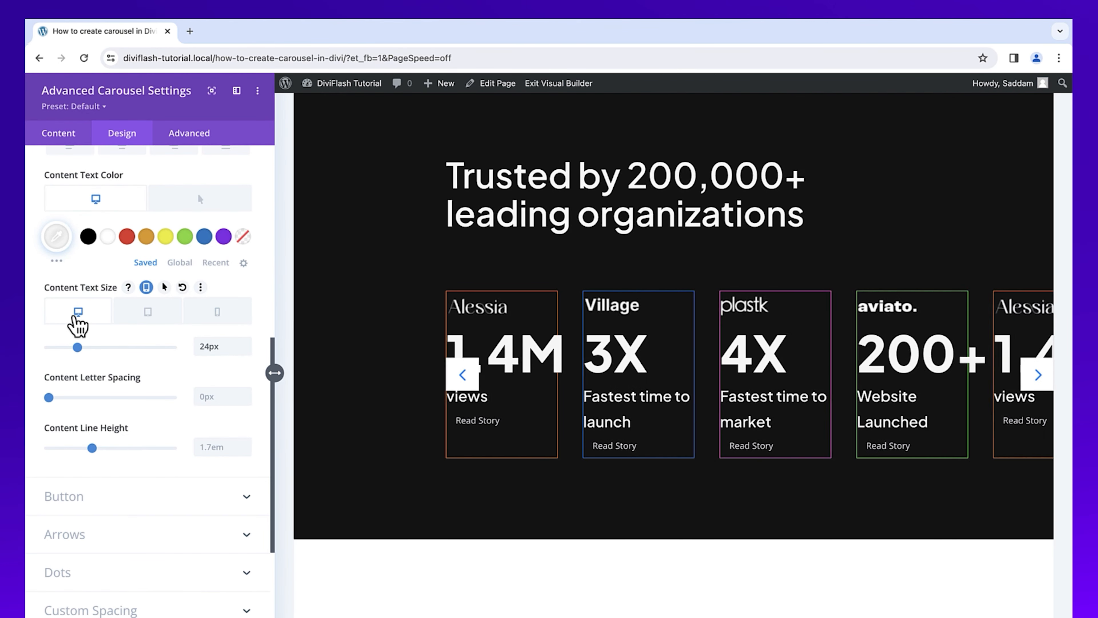
- Set the carousel's content letter spacing to 0.5px and content line height to 24px
{"action": "left_click", "coordinate": [204, 395]}
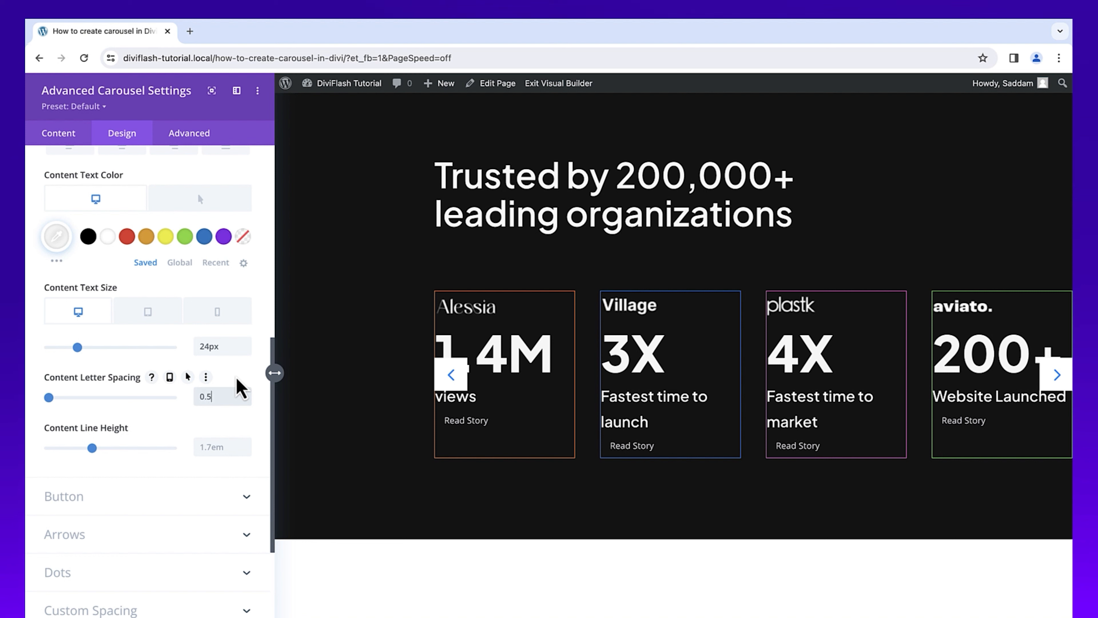
{"action": "type", "text": "0.5px"}
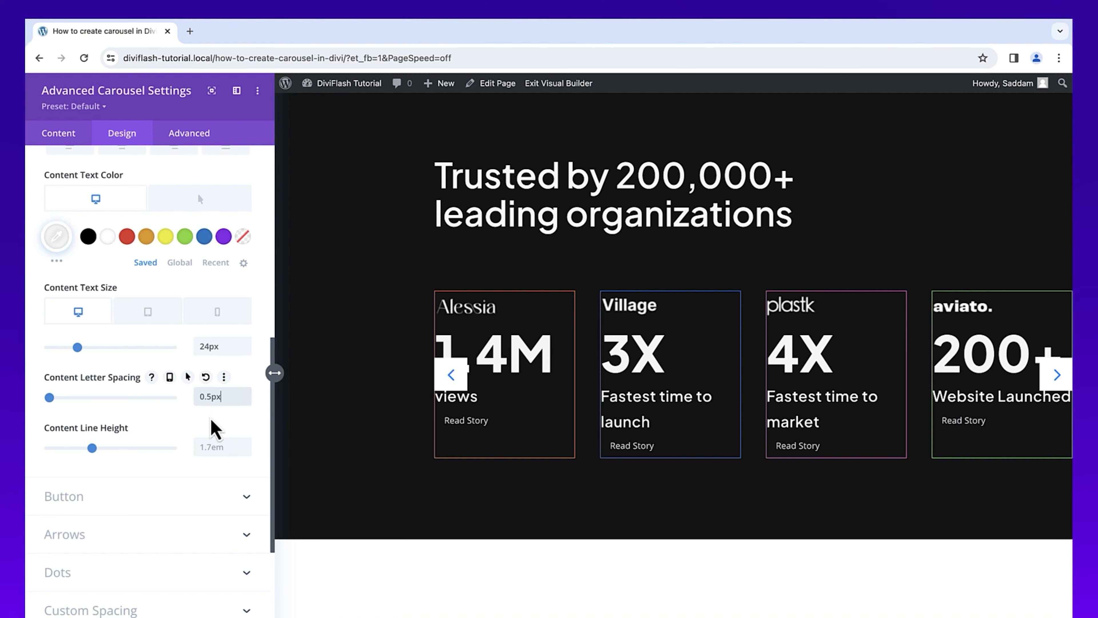
{"action": "left_click", "coordinate": [213, 441]}
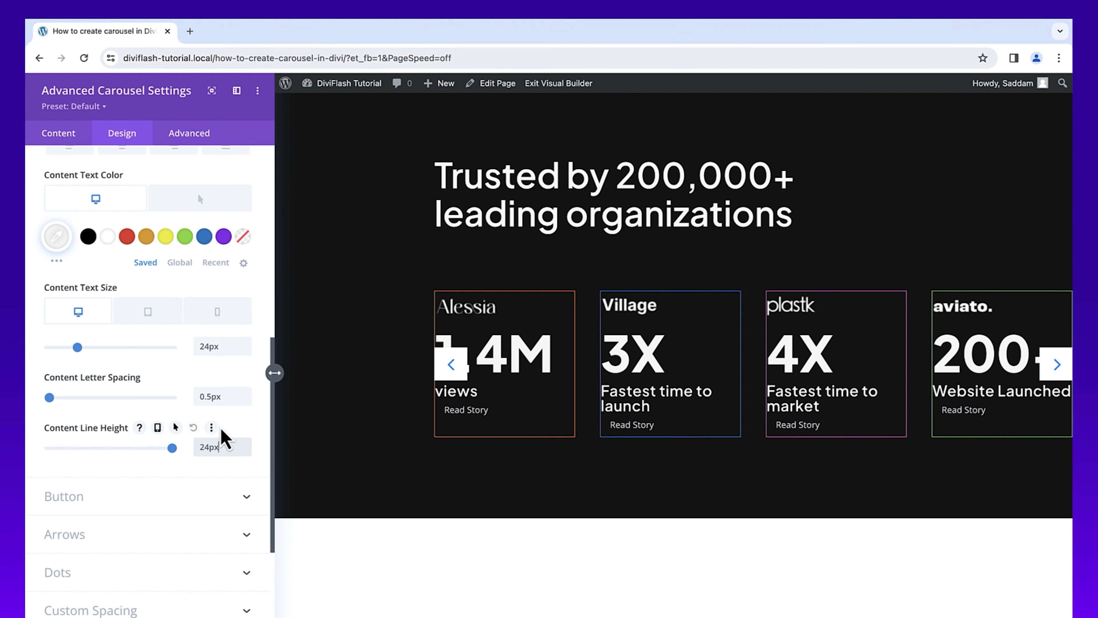
- Set the carousel's button padding to 0px on all four sides
{"action": "scroll", "coordinate": [152, 341], "scroll_direction": "down", "scroll_amount": 5}
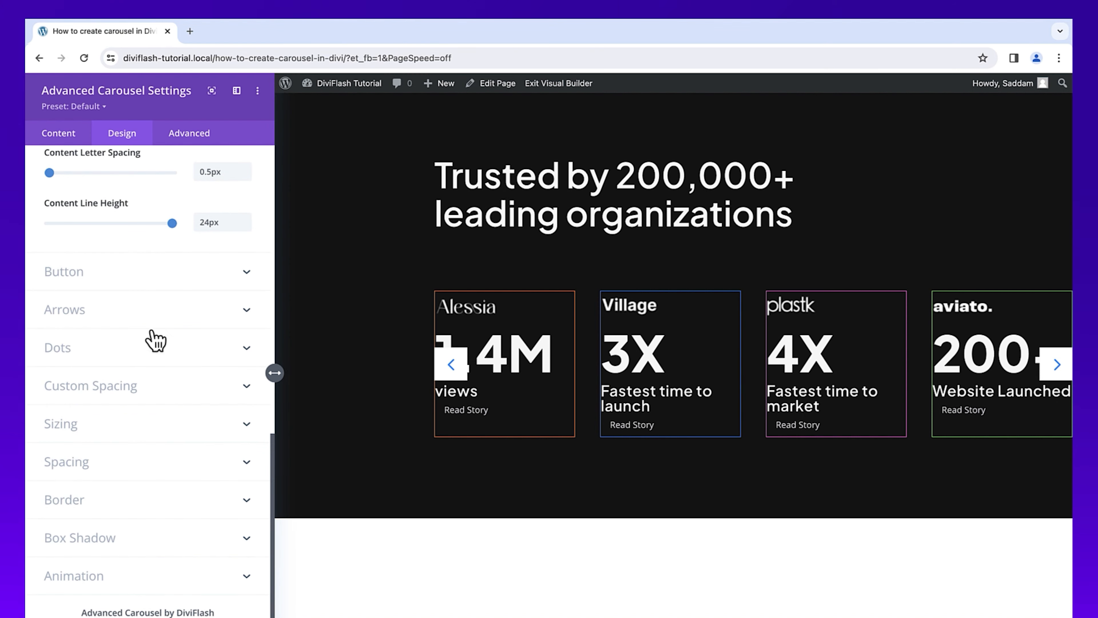
{"action": "left_click", "coordinate": [163, 286]}
{"action": "scroll", "coordinate": [164, 302], "scroll_direction": "down", "scroll_amount": 8}
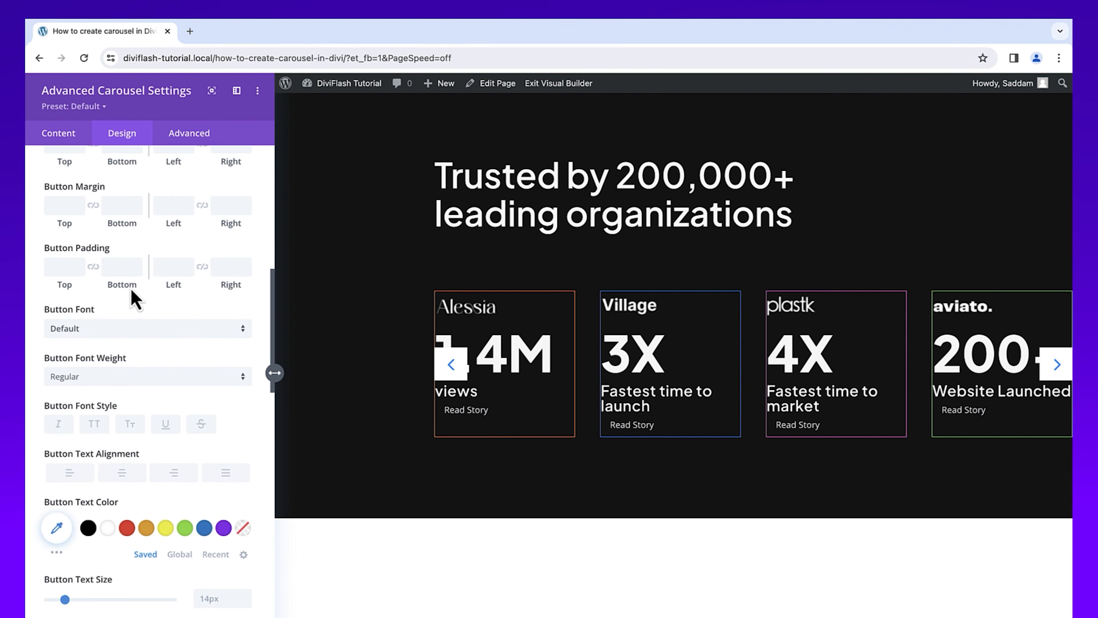
{"action": "left_click", "coordinate": [61, 248]}
{"action": "type", "text": "0px"}
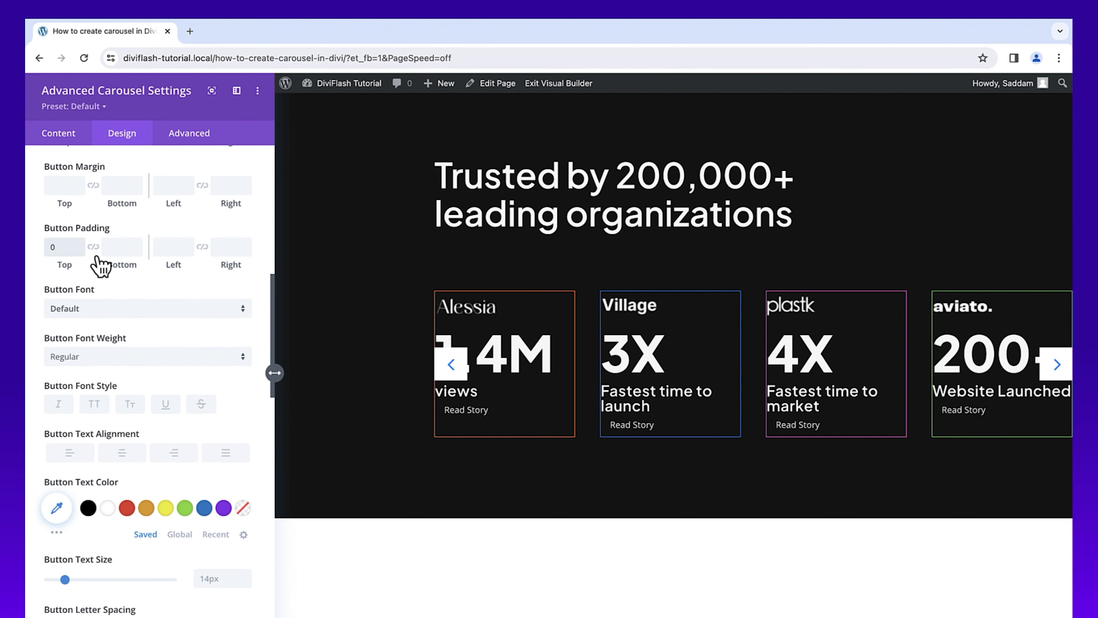
{"action": "left_click", "coordinate": [94, 247]}
{"action": "left_click", "coordinate": [170, 248]}
{"action": "type", "text": "0"}
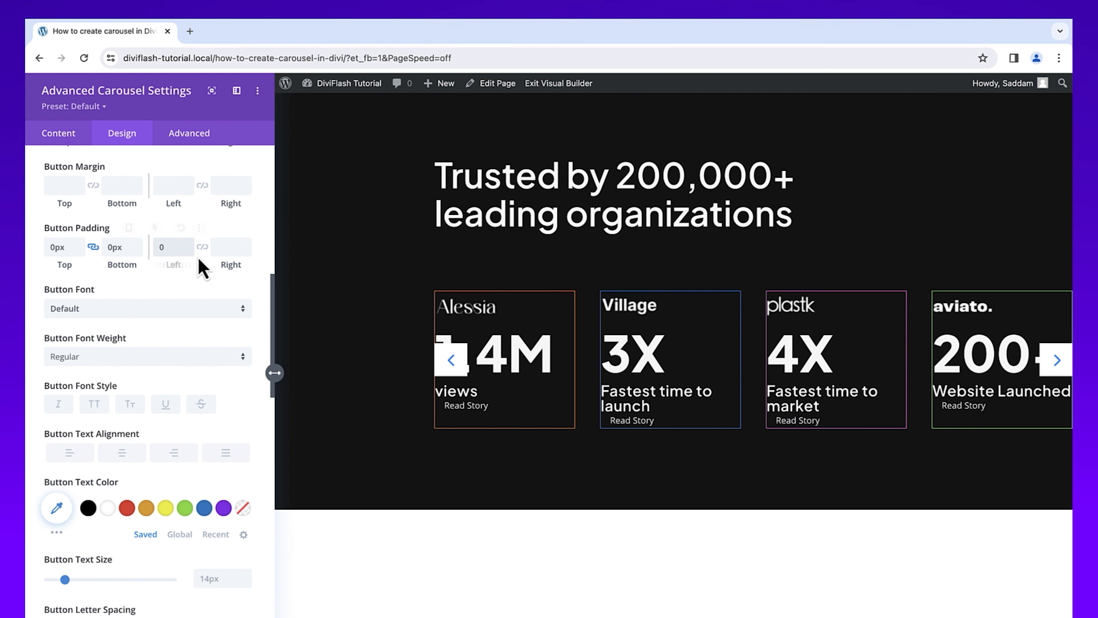
{"action": "left_click", "coordinate": [203, 247]}
- Set the carousel's button font to Plus Jakarta Sans with Semi Bold weight
{"action": "left_click", "coordinate": [184, 309]}
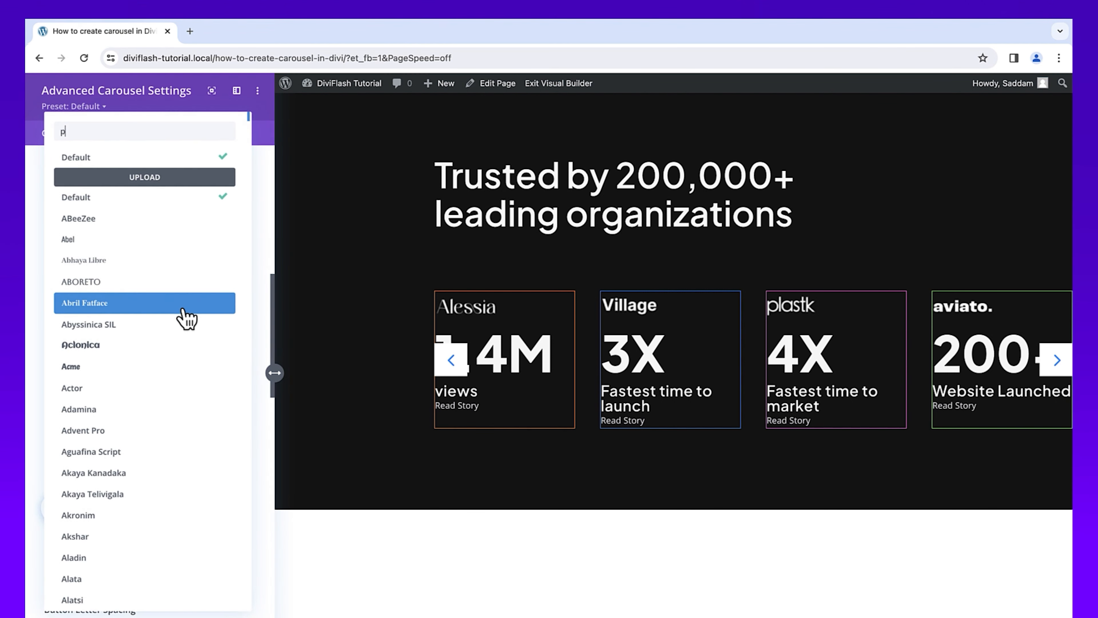
{"action": "type", "text": "plus j"}
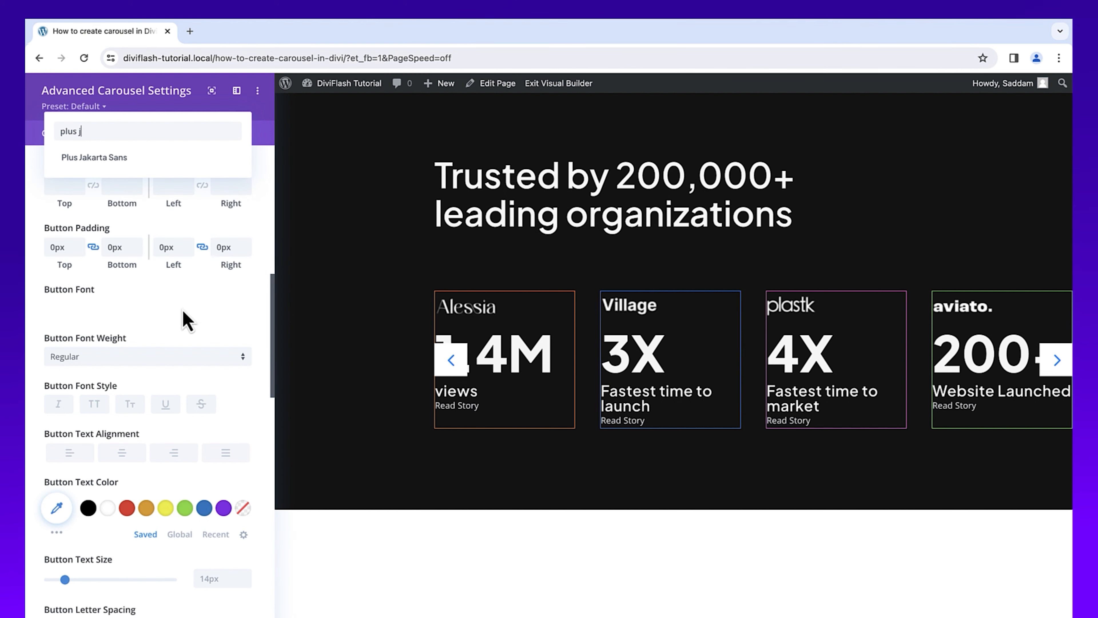
{"action": "left_click", "coordinate": [146, 158]}
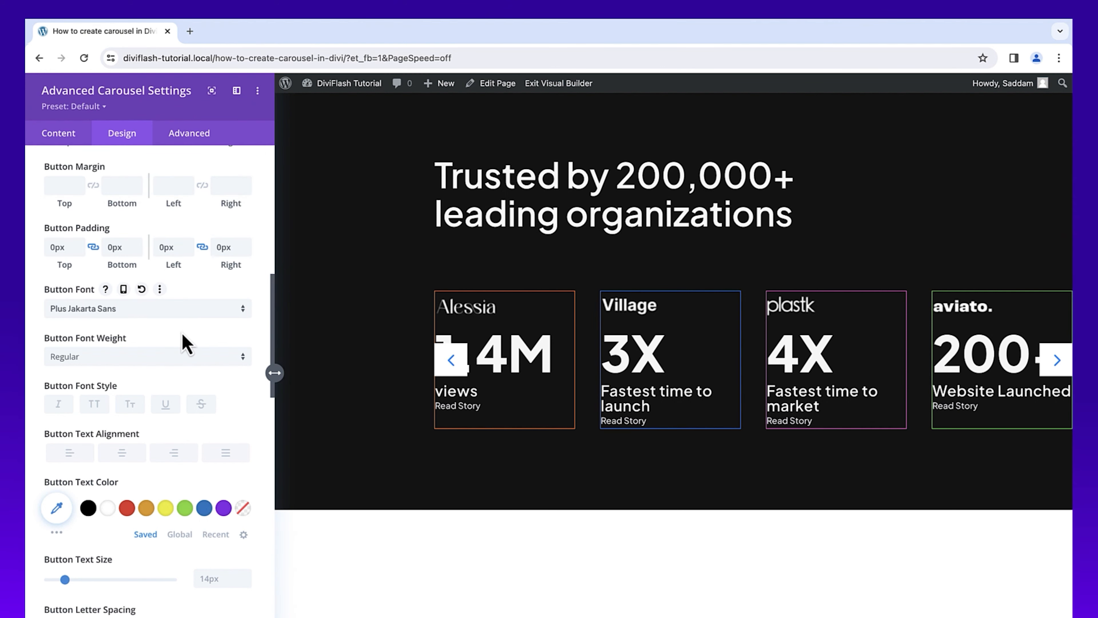
{"action": "left_click", "coordinate": [181, 361]}
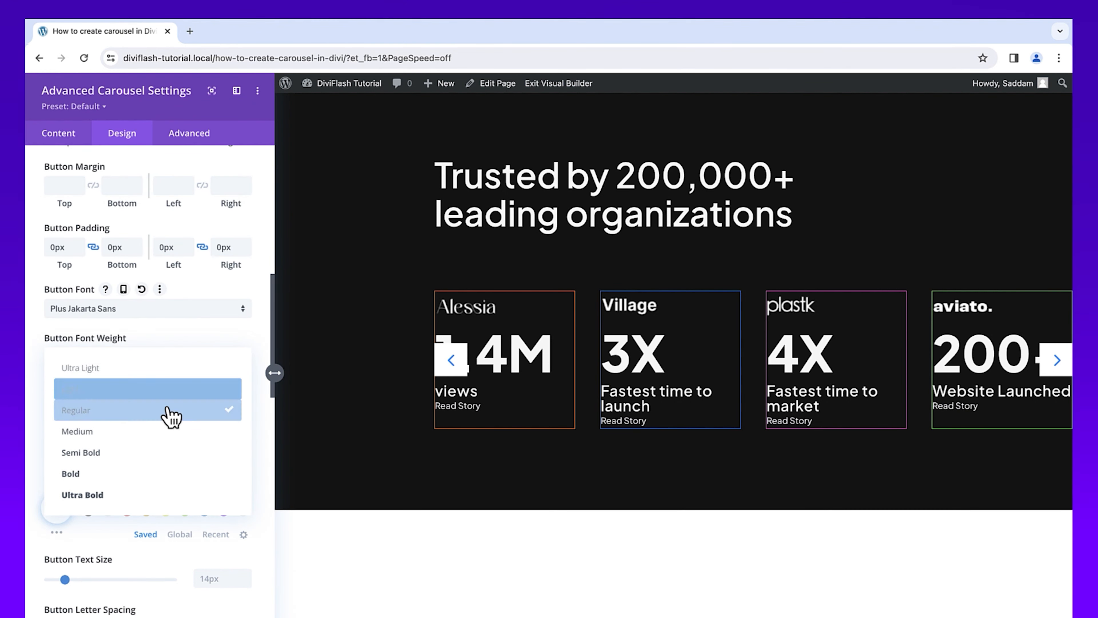
{"action": "left_click", "coordinate": [151, 454]}
- Change the carousel's button text color to #f6f6f6
{"action": "scroll", "coordinate": [136, 368], "scroll_direction": "down", "scroll_amount": 4}
{"action": "left_click", "coordinate": [57, 342]}
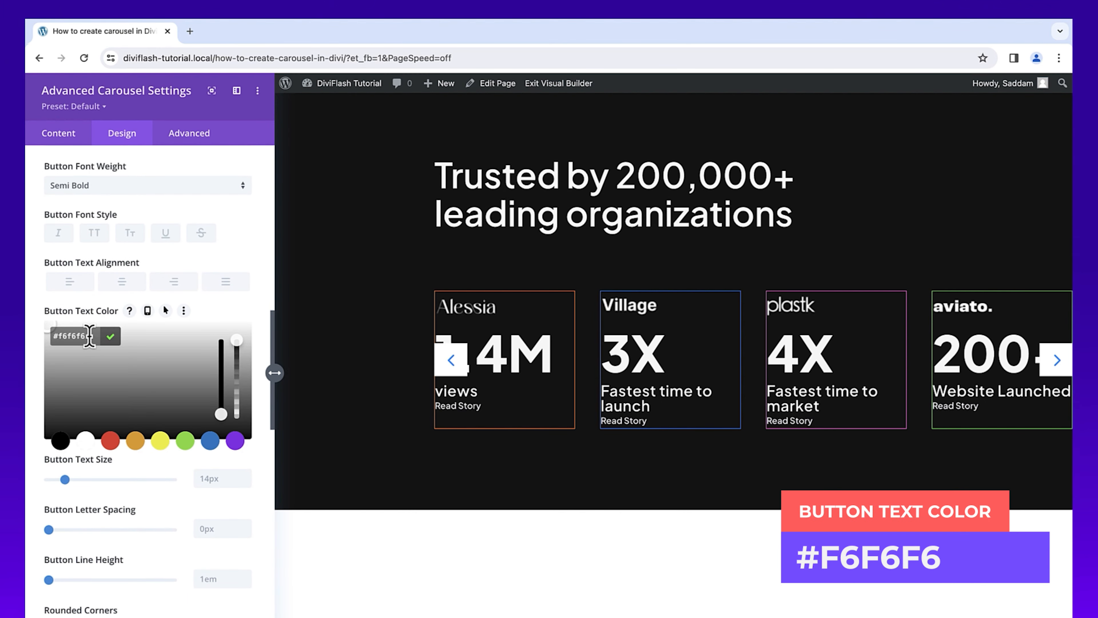
{"action": "left_click", "coordinate": [111, 337]}
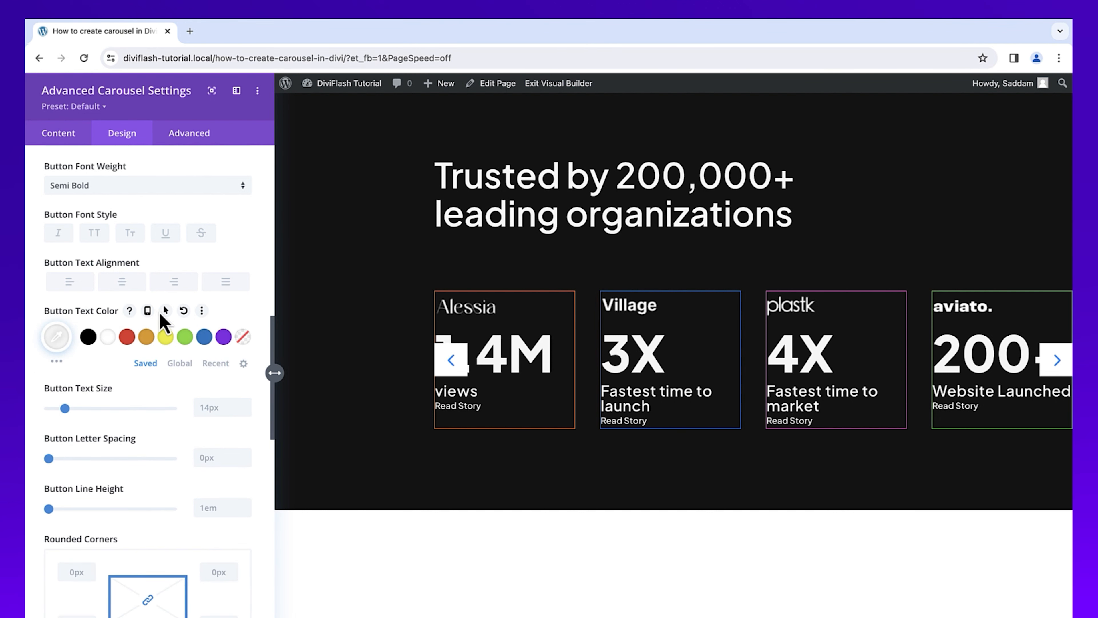
- Enable a hover state for the button text color, set it to #08070b, and return to the desktop state
{"action": "left_click", "coordinate": [167, 311]}
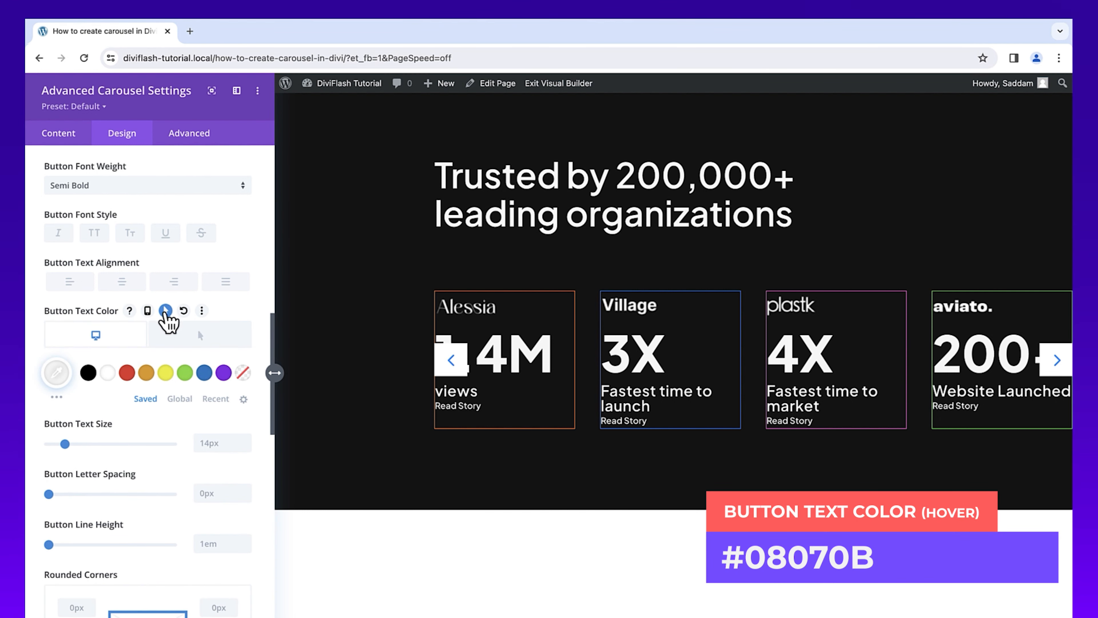
{"action": "left_click", "coordinate": [188, 341]}
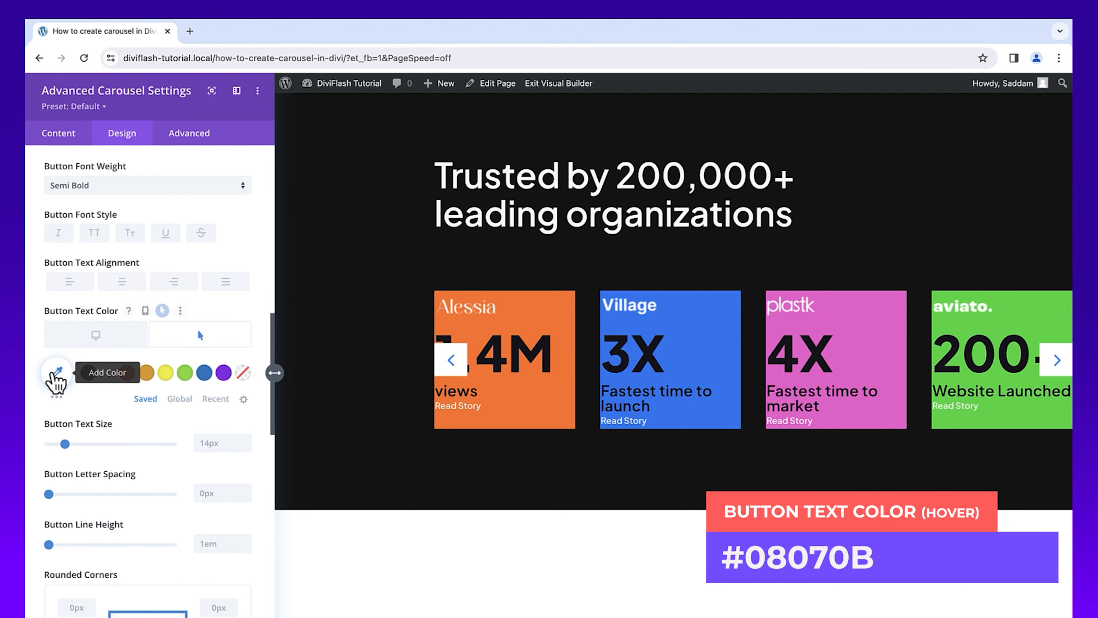
{"action": "left_click", "coordinate": [55, 372]}
{"action": "type", "text": "#08070b"}
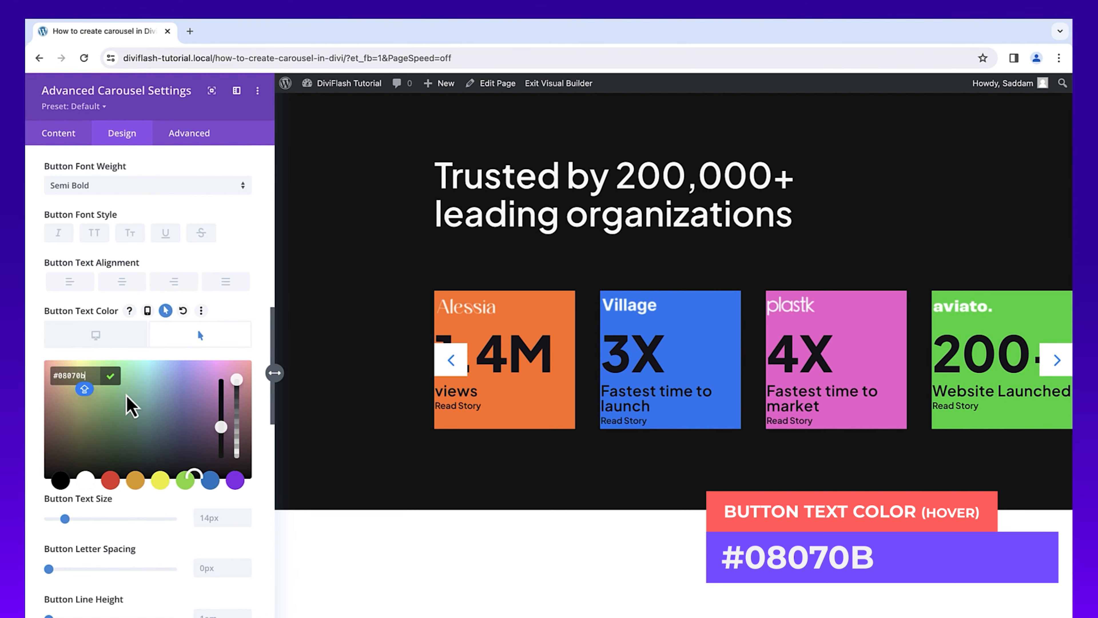
{"action": "left_click", "coordinate": [111, 375]}
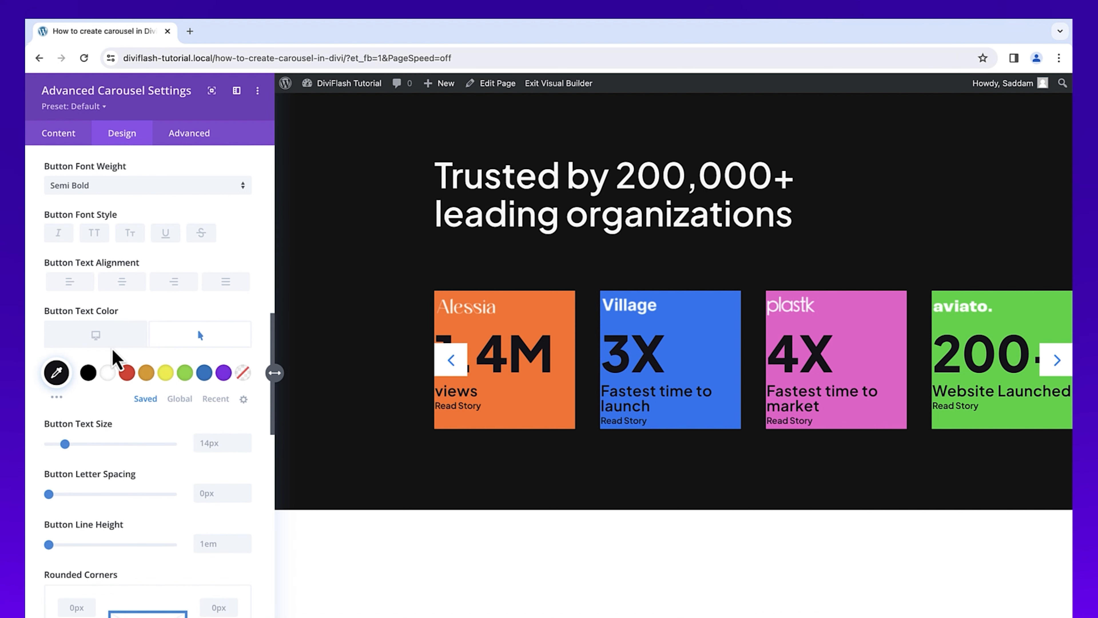
{"action": "left_click", "coordinate": [111, 346]}
- Set the button text size to 16px on desktop, 15px on tablet and 14px on phone, and return to the desktop state
{"action": "scroll", "coordinate": [173, 346], "scroll_direction": "down", "scroll_amount": 3}
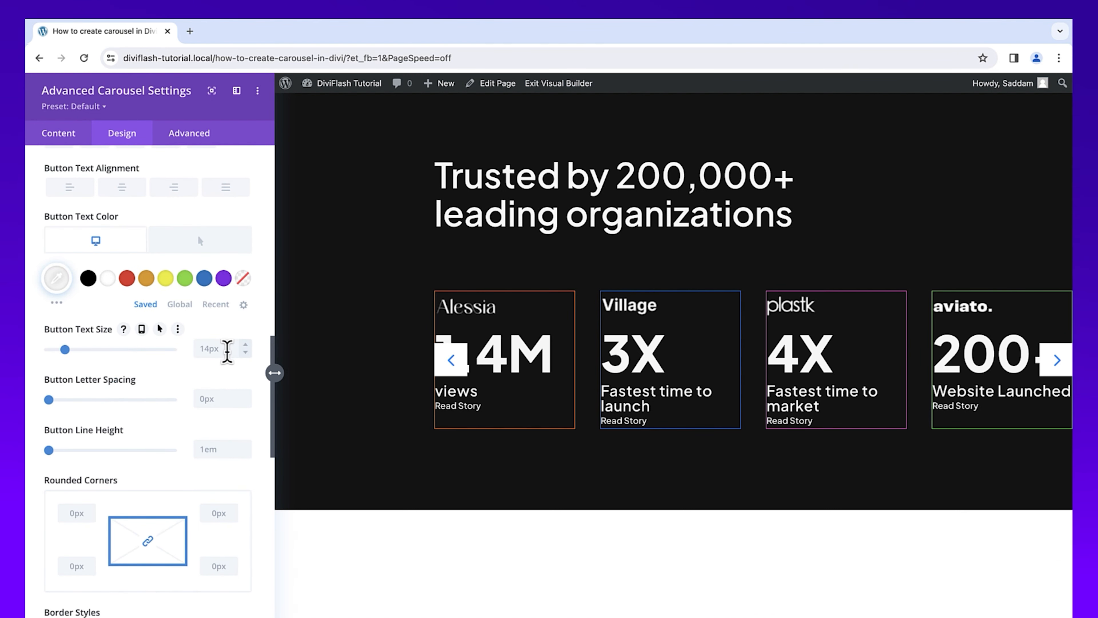
{"action": "left_click", "coordinate": [224, 348]}
{"action": "type", "text": "16"}
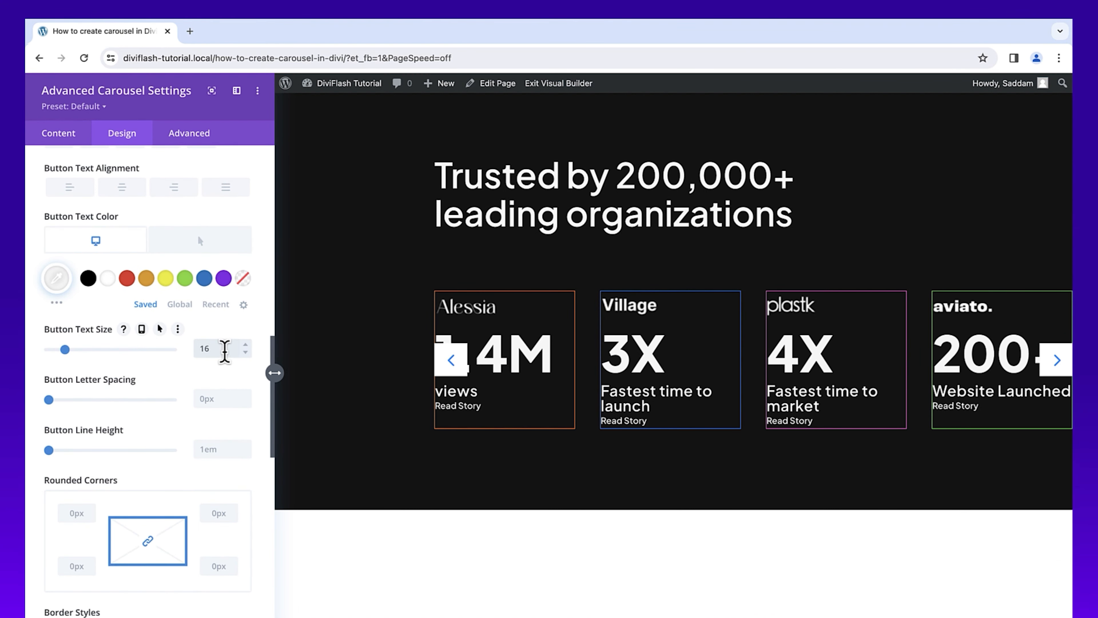
{"action": "left_click", "coordinate": [141, 329]}
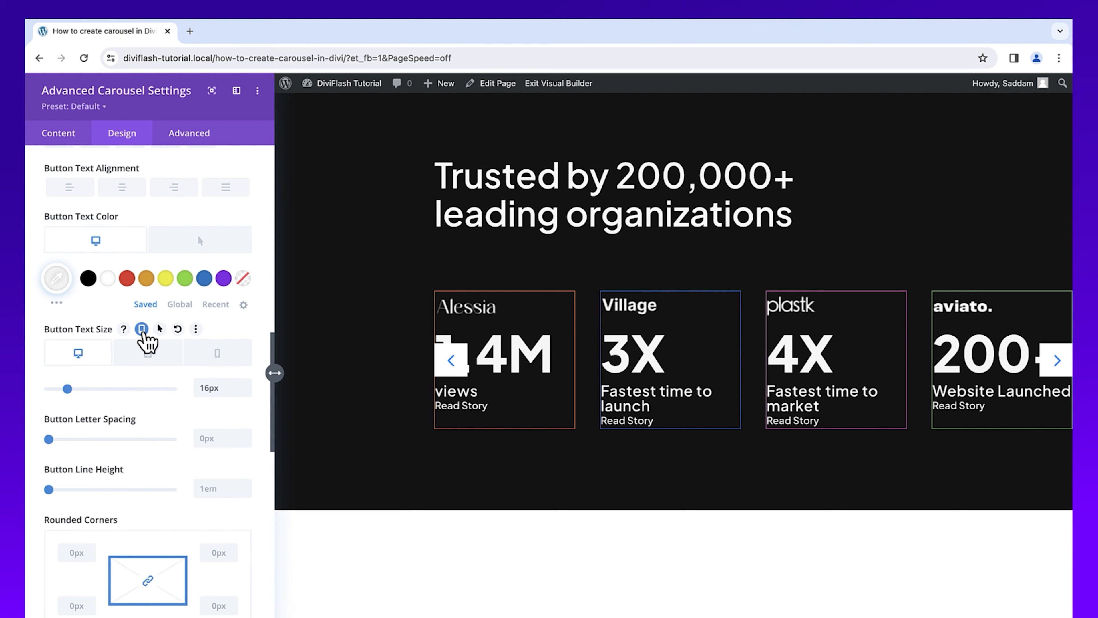
{"action": "left_click", "coordinate": [144, 354]}
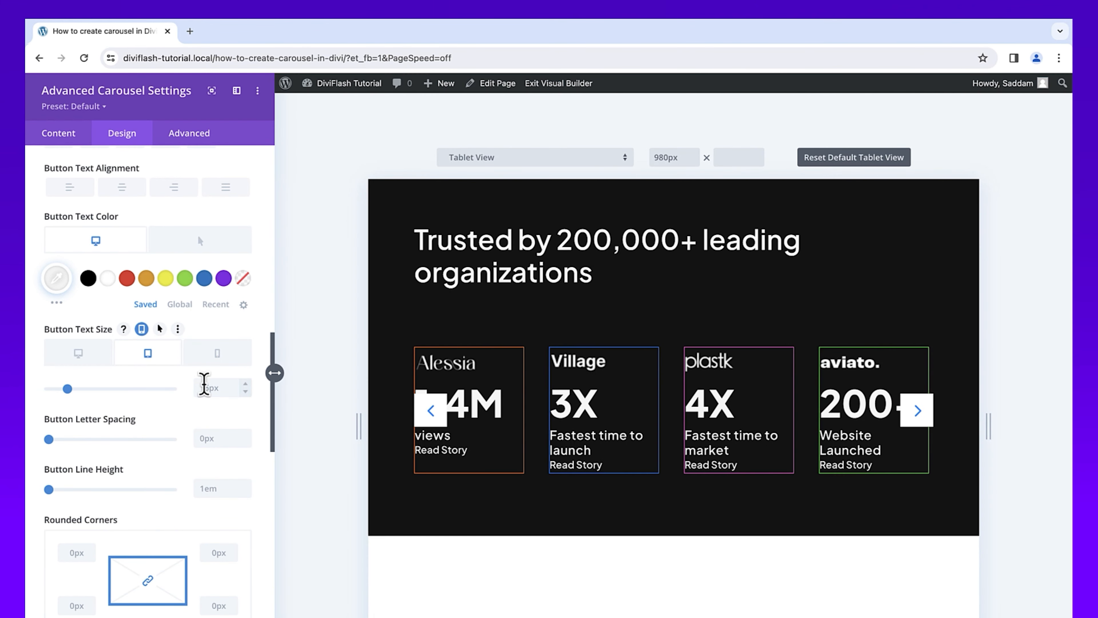
{"action": "left_click", "coordinate": [203, 386]}
{"action": "type", "text": "15"}
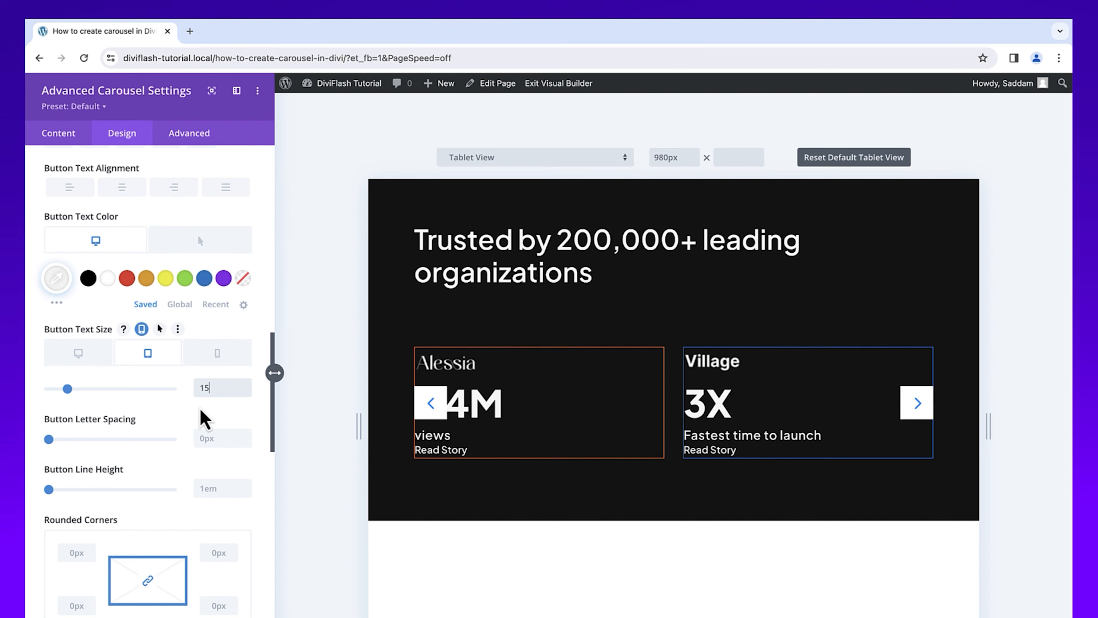
{"action": "left_click", "coordinate": [222, 362]}
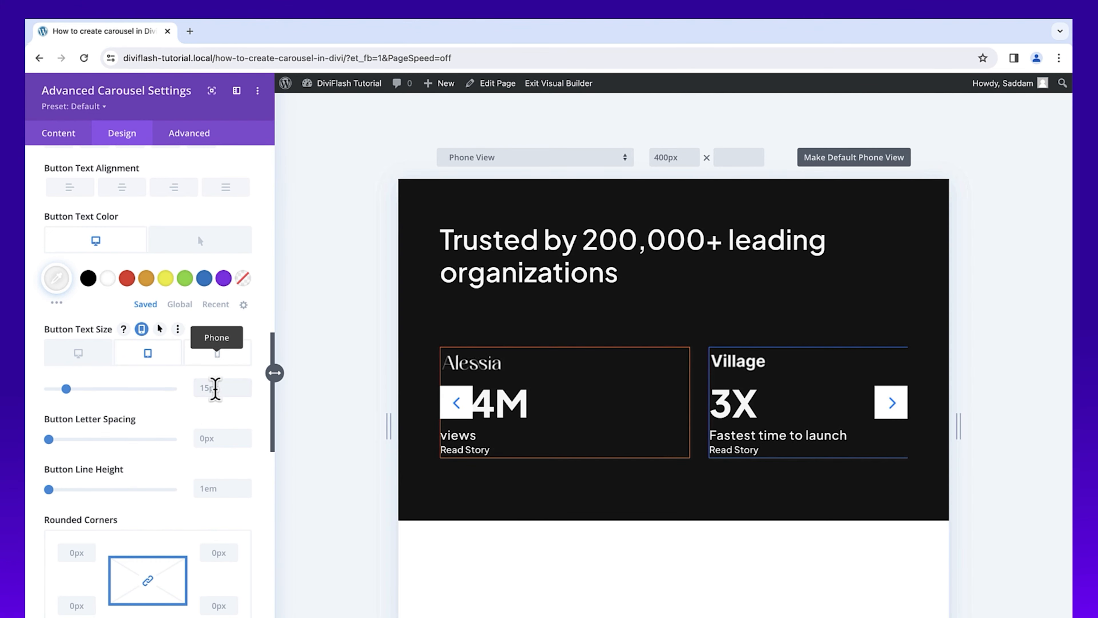
{"action": "left_click", "coordinate": [215, 392]}
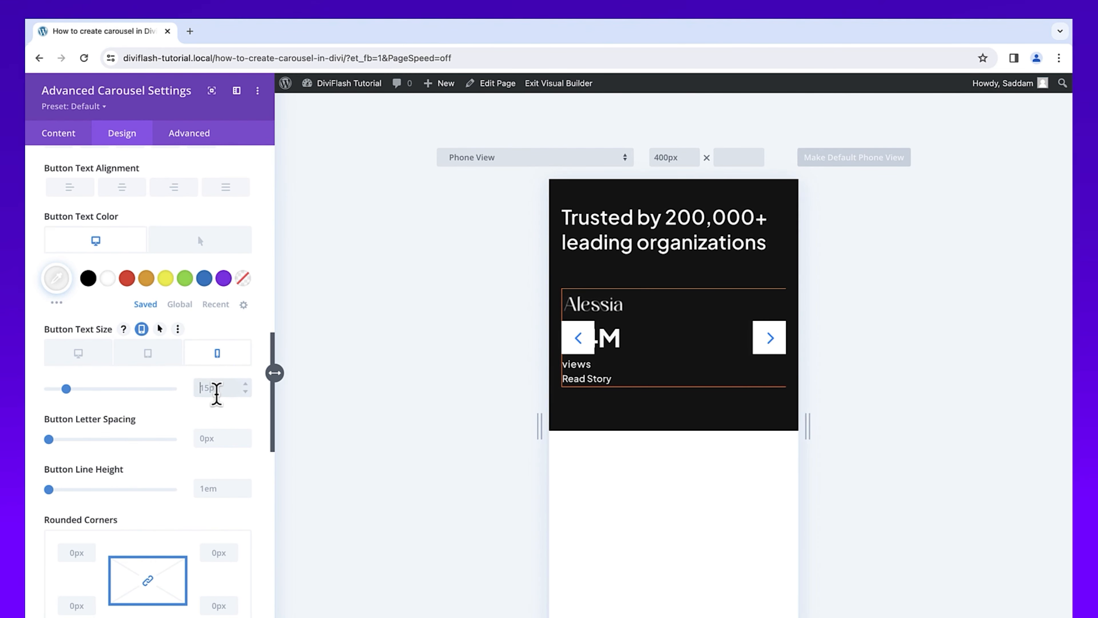
{"action": "type", "text": "14"}
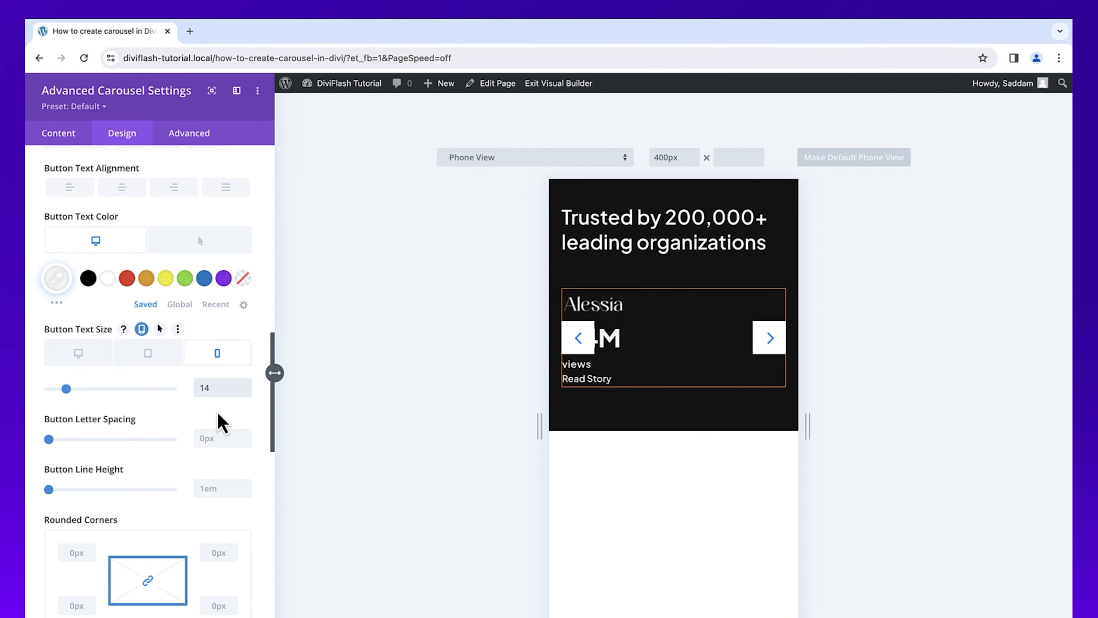
{"action": "left_click", "coordinate": [92, 354]}
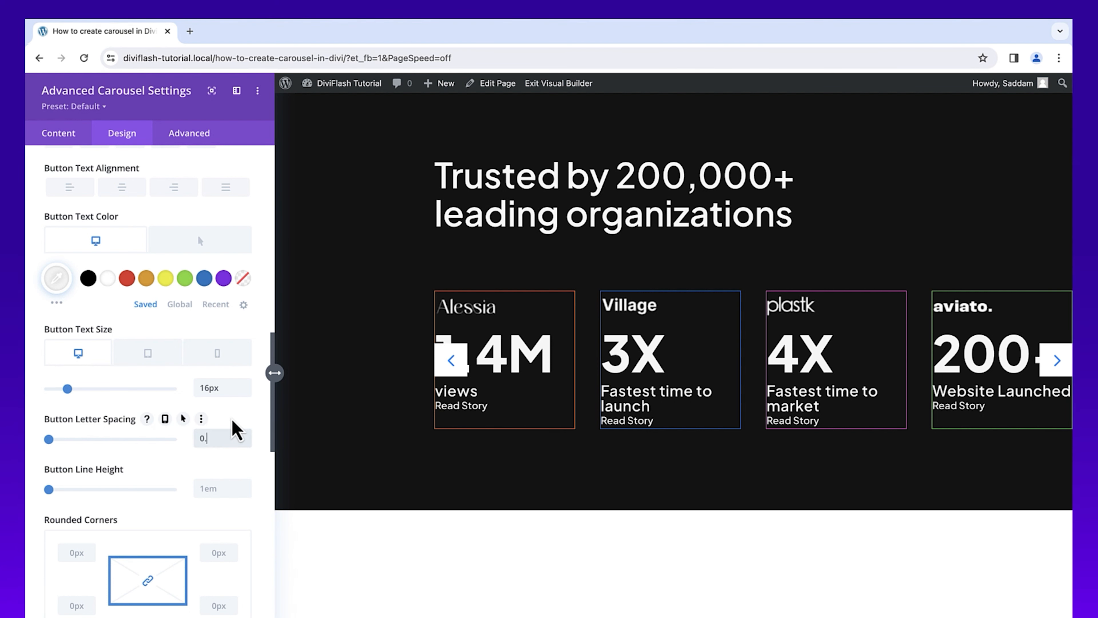
- Set the button letter spacing to 0.5px and line height to 24px, and collapse the button settings
{"action": "type", "text": "0.5px"}
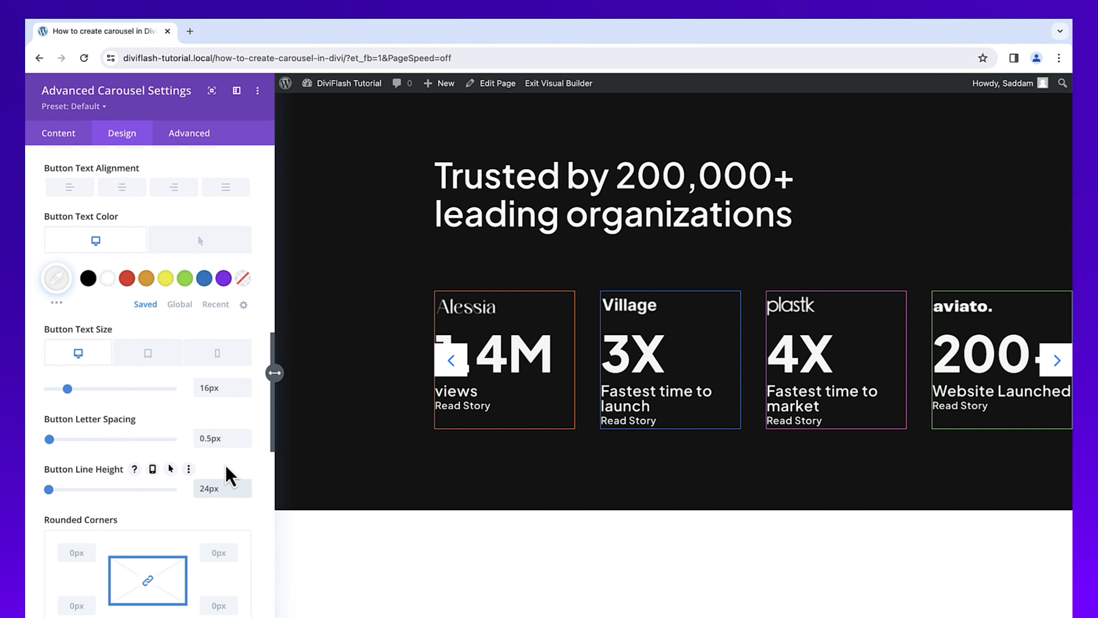
{"action": "type", "text": "p24px"}
{"action": "scroll", "coordinate": [225, 489], "scroll_direction": "down", "scroll_amount": 2}
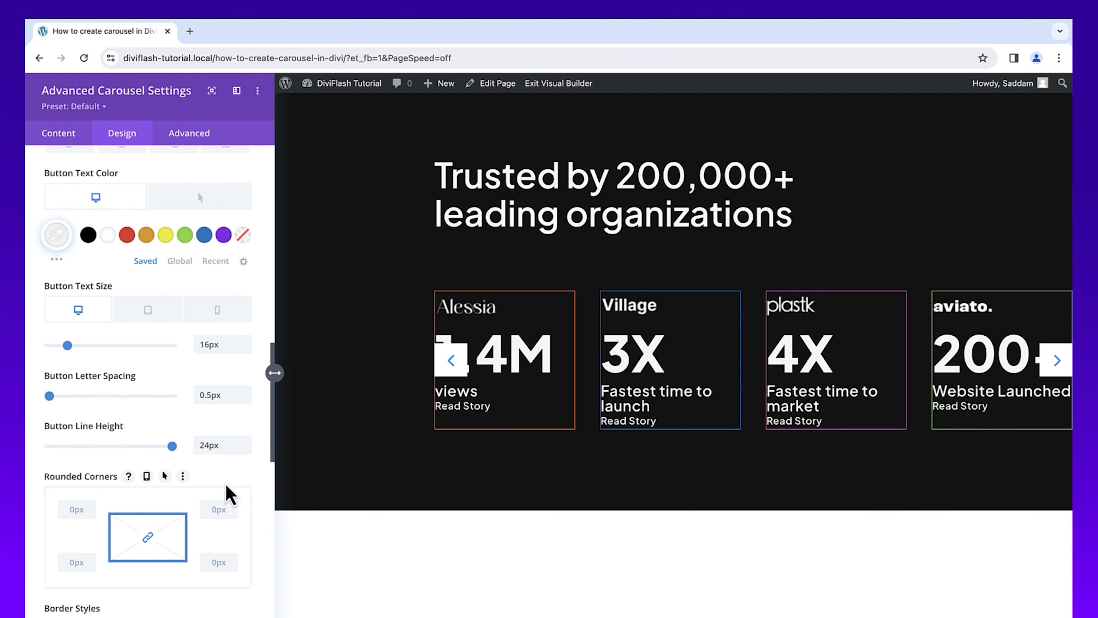
{"action": "scroll", "coordinate": [228, 488], "scroll_direction": "up", "scroll_amount": 10}
{"action": "left_click", "coordinate": [144, 308]}
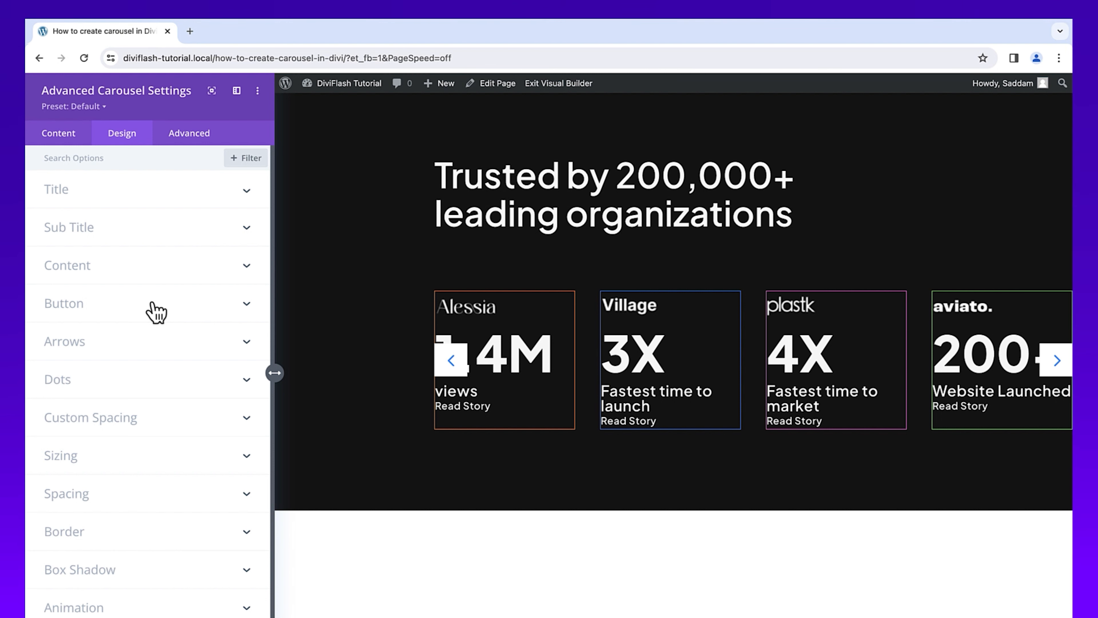
- Set the carousel's arrow icon color to #ffffff and make the arrow background transparent
{"action": "left_click", "coordinate": [218, 351]}
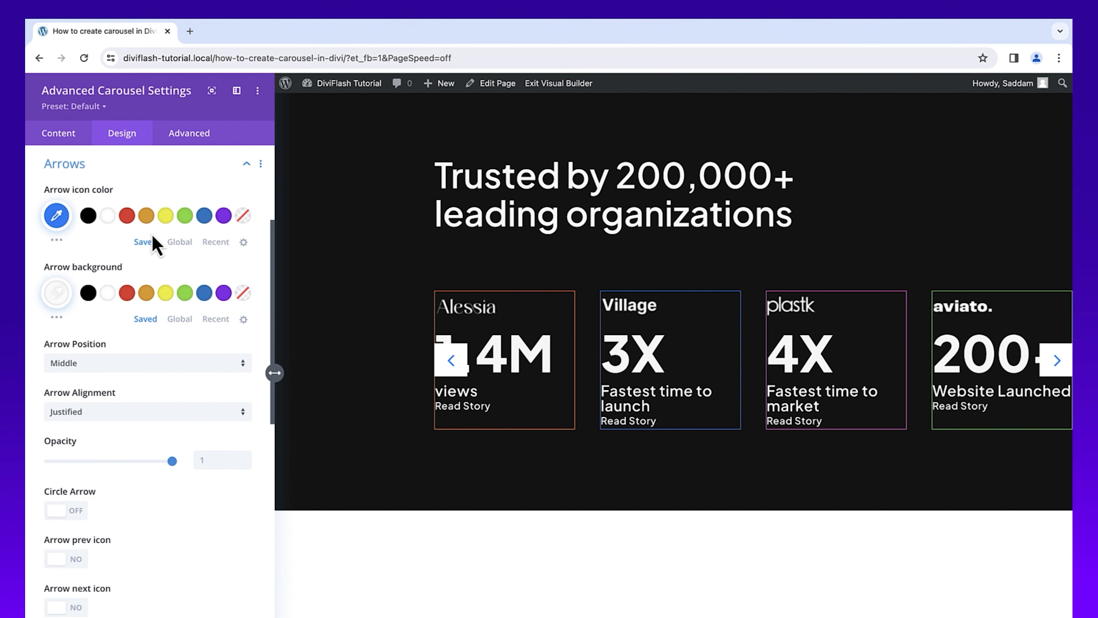
{"action": "left_click", "coordinate": [111, 219]}
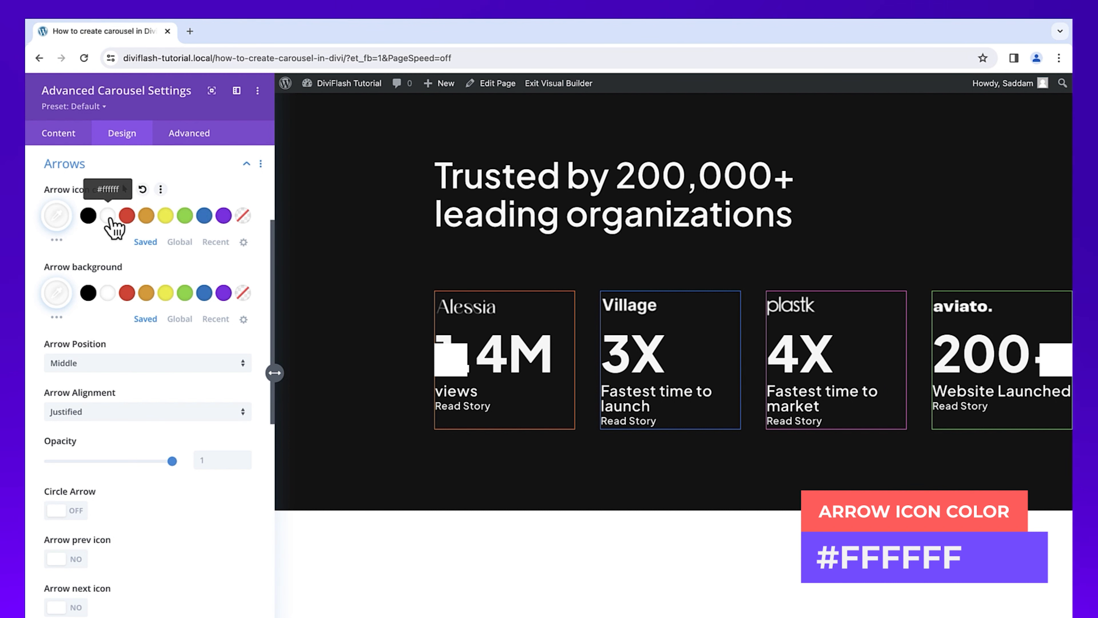
{"action": "left_click", "coordinate": [243, 294]}
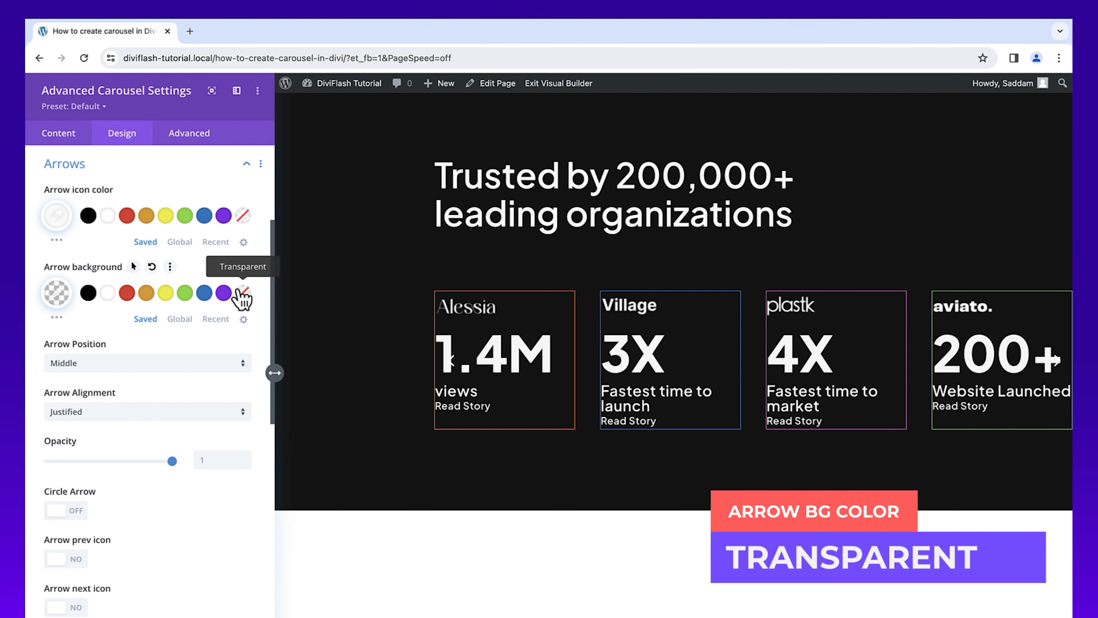
- Set the carousel's arrow position to Top and the arrow alignment to Right
{"action": "left_click", "coordinate": [201, 363]}
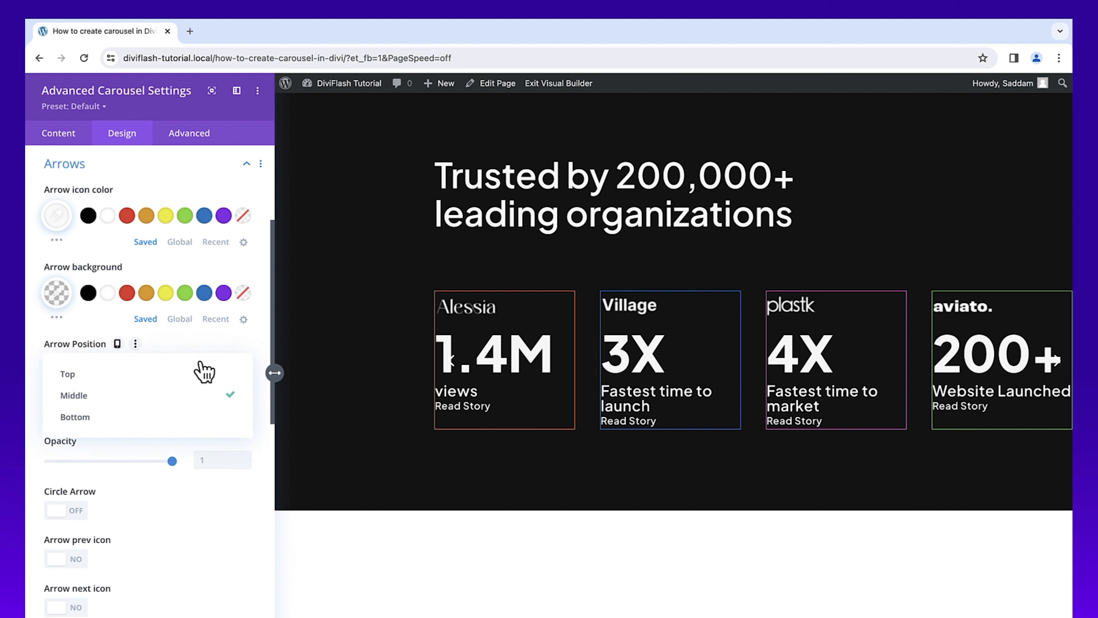
{"action": "left_click", "coordinate": [190, 375]}
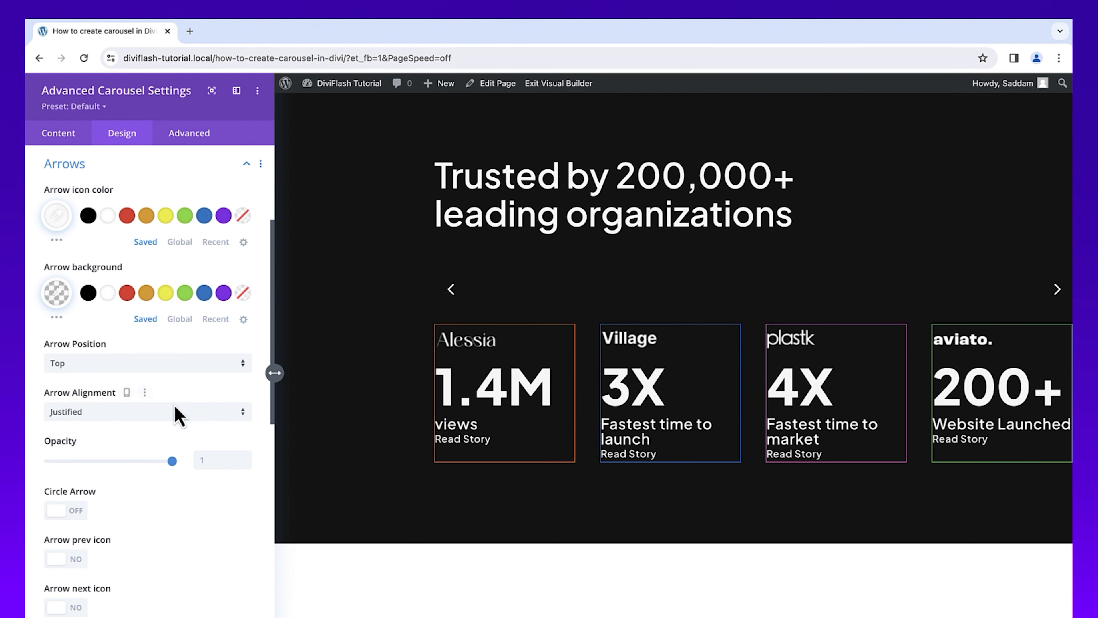
{"action": "left_click", "coordinate": [176, 420]}
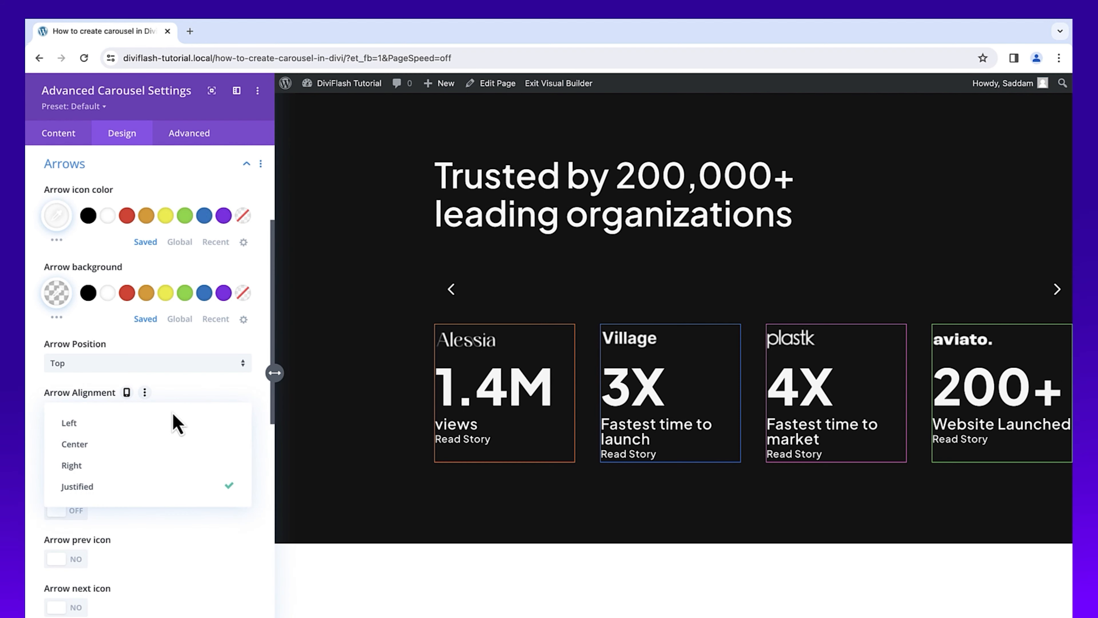
{"action": "left_click", "coordinate": [158, 465]}
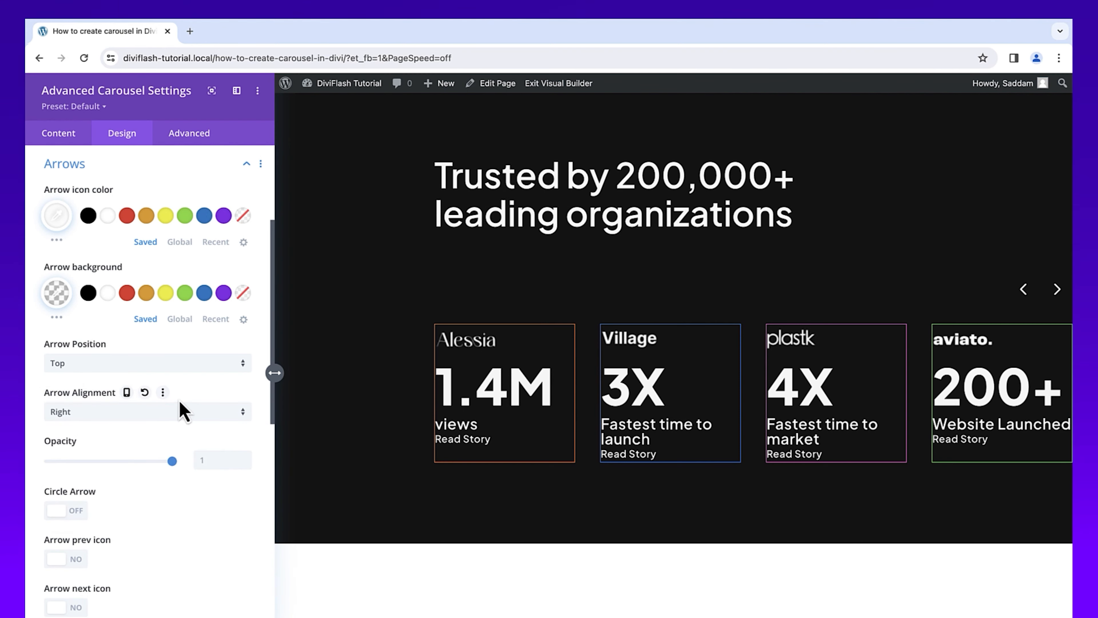
- Enable responsive values for the arrow alignment, set it to Center on tablet, and switch to the phone state
{"action": "scroll", "coordinate": [184, 404], "scroll_direction": "down", "scroll_amount": 4}
{"action": "left_click", "coordinate": [127, 226]}
{"action": "left_click", "coordinate": [147, 250]}
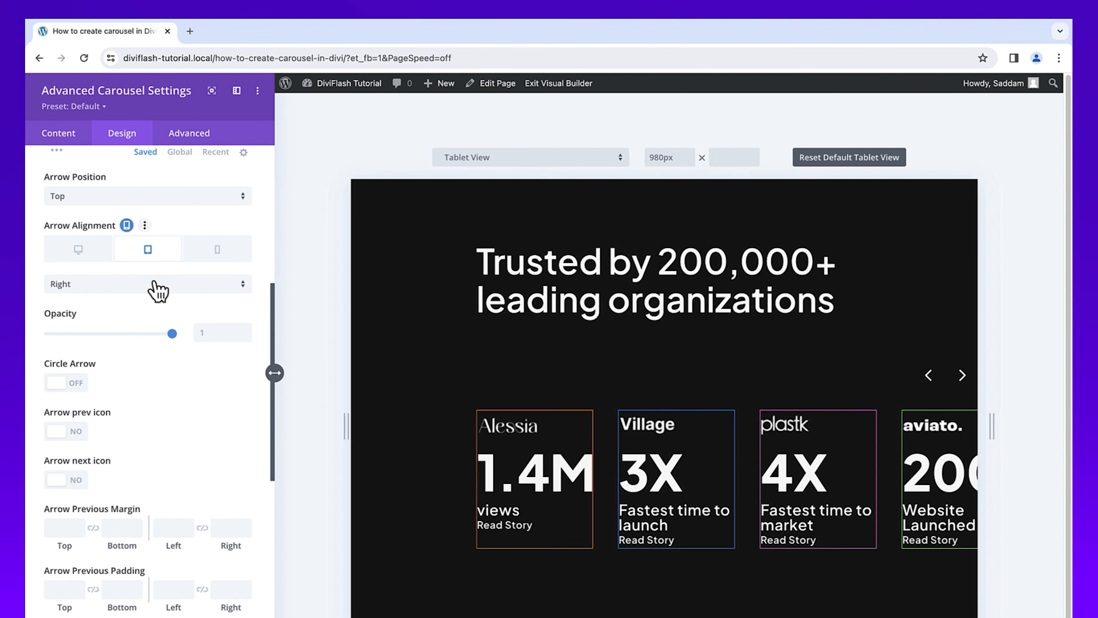
{"action": "left_click", "coordinate": [153, 284]}
{"action": "left_click", "coordinate": [147, 314]}
{"action": "left_click", "coordinate": [217, 250]}
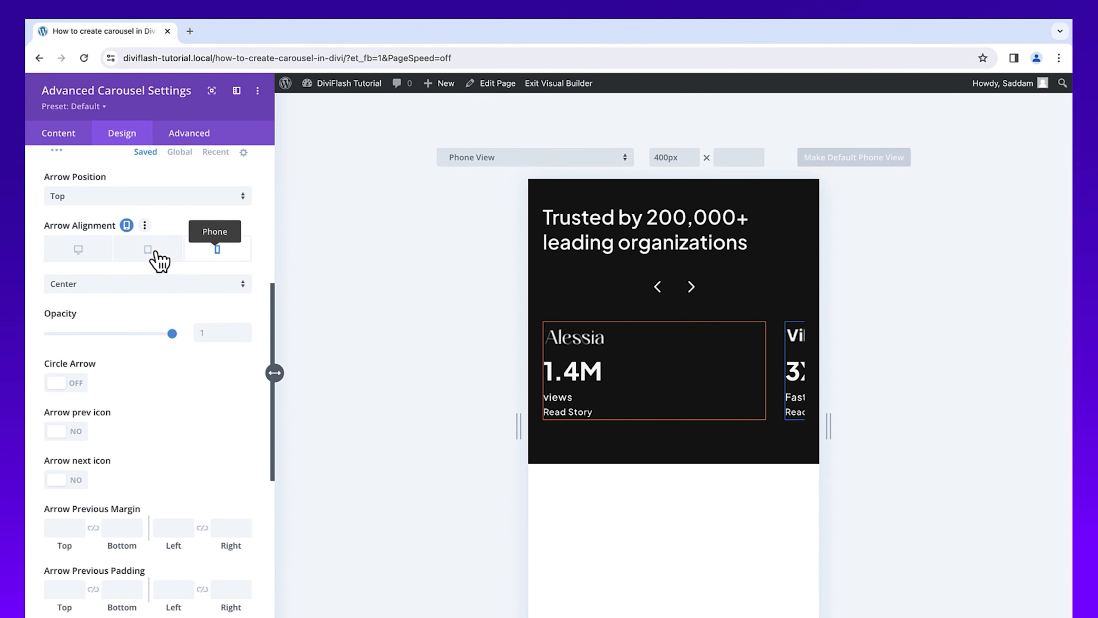
- Enable a custom previous arrow icon, choose the bold left arrow from an "arrow" search, and set its size to 24px
{"action": "left_click", "coordinate": [77, 250]}
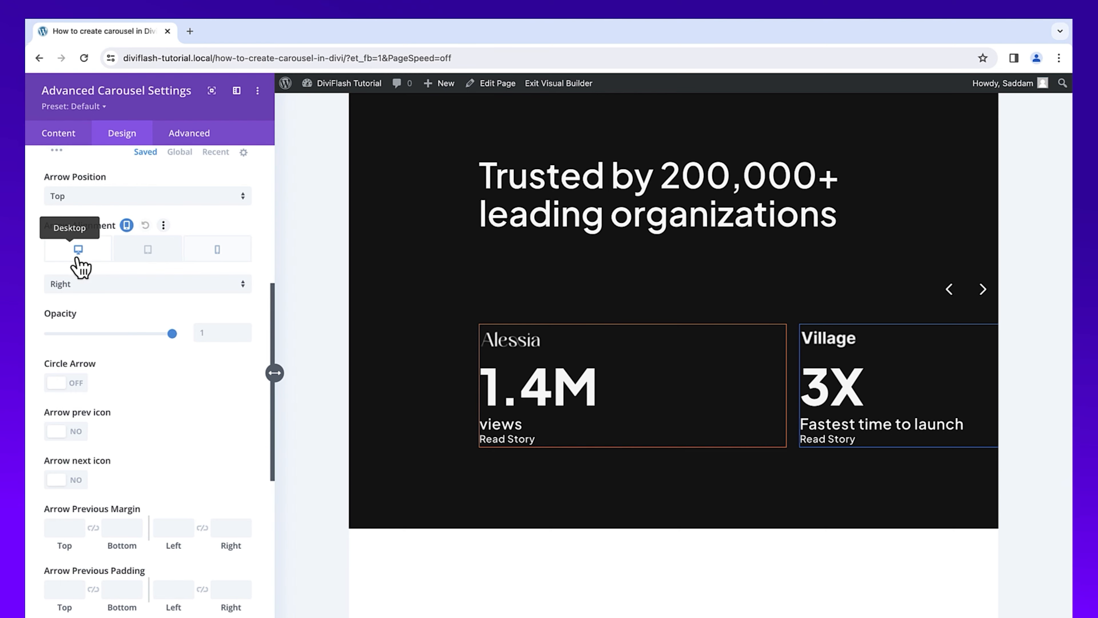
{"action": "scroll", "coordinate": [147, 322], "scroll_direction": "down", "scroll_amount": 3}
{"action": "scroll", "coordinate": [194, 322], "scroll_direction": "down", "scroll_amount": 1}
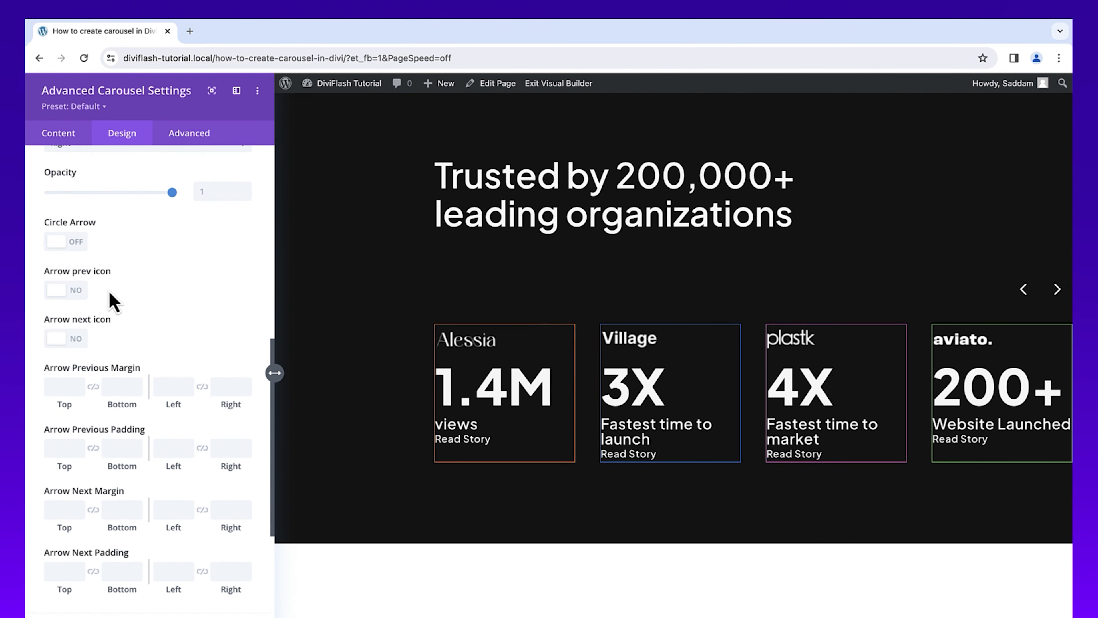
{"action": "left_click", "coordinate": [62, 290]}
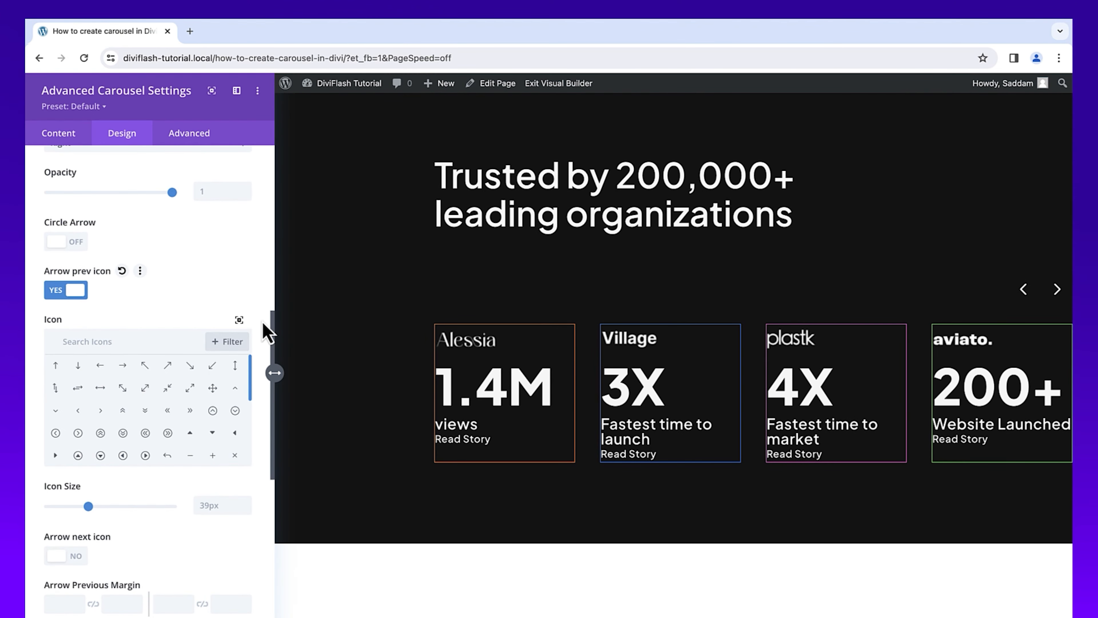
{"action": "left_click_drag", "start_coordinate": [272, 327], "coordinate": [267, 365]}
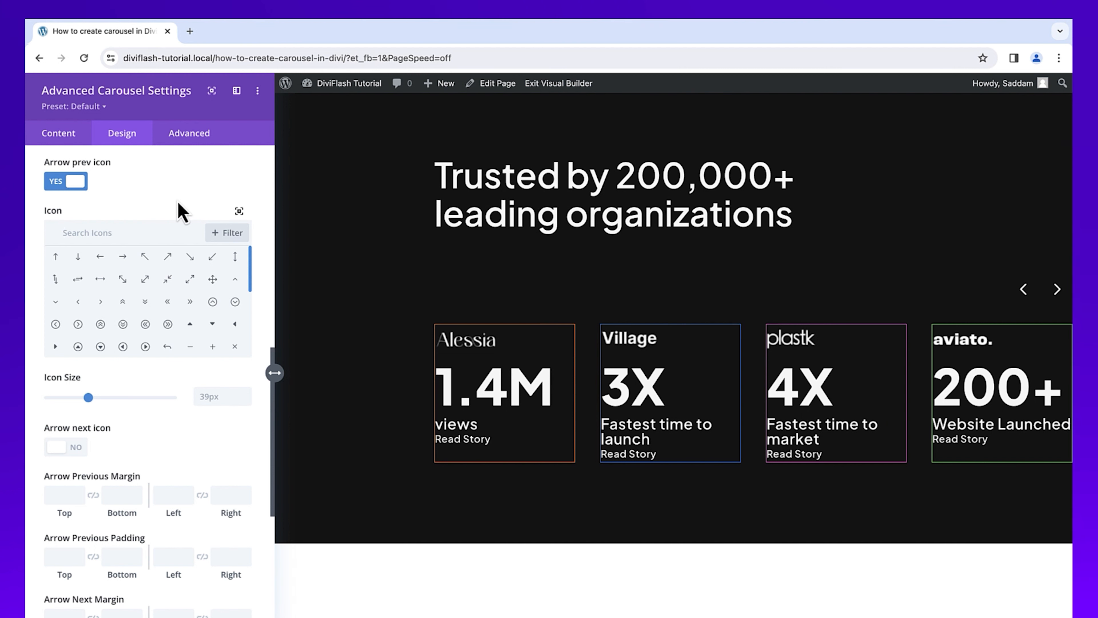
{"action": "type", "text": "rrow"}
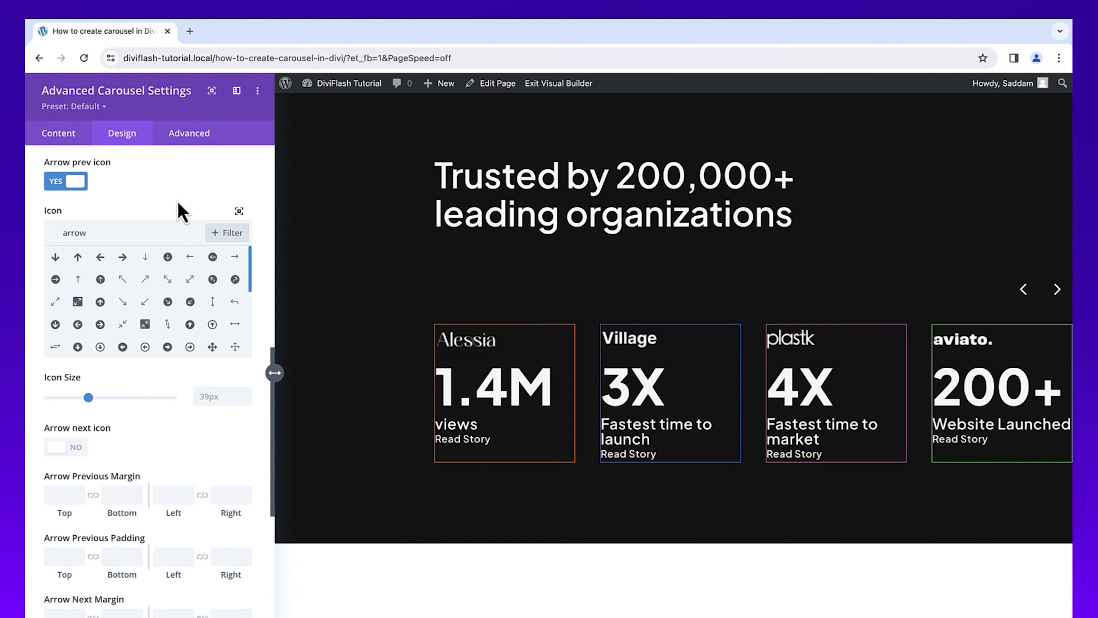
{"action": "left_click", "coordinate": [101, 256]}
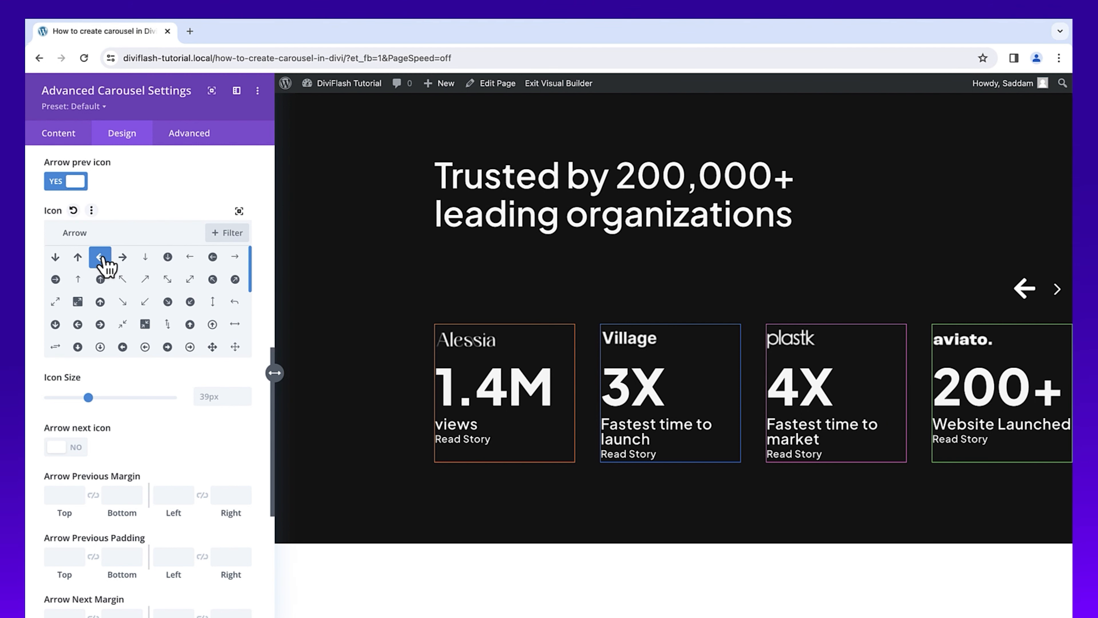
{"action": "left_click", "coordinate": [219, 396]}
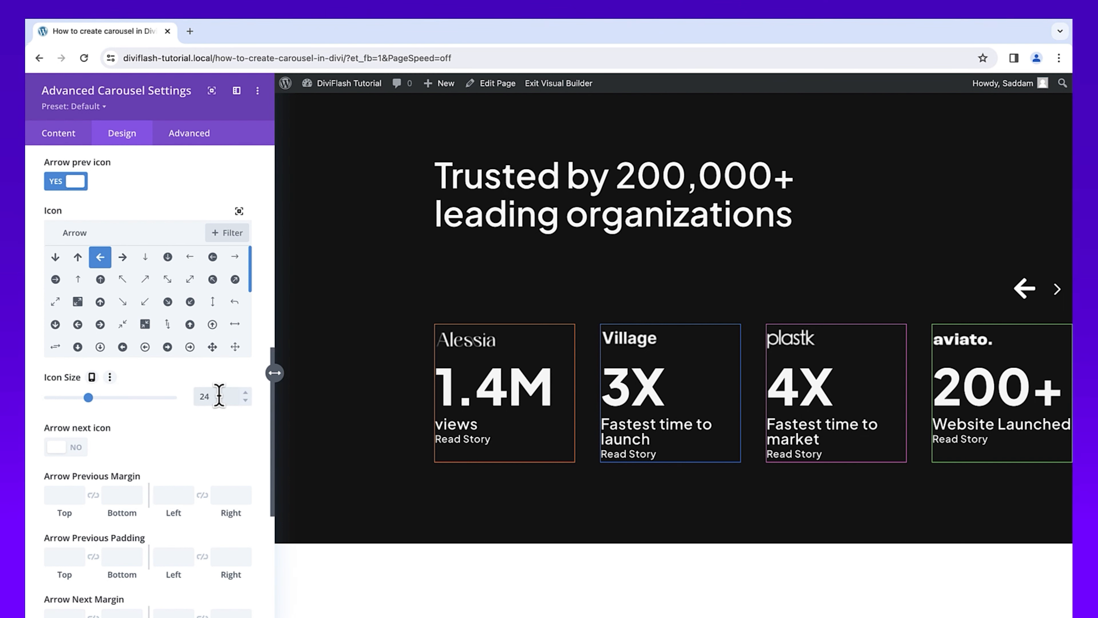
{"action": "key", "text": "Return"}
- Enable a custom next arrow icon, choose the bold right arrow from an "arrow" search, and set its size to 24px
{"action": "scroll", "coordinate": [277, 415], "scroll_direction": "down", "scroll_amount": 5}
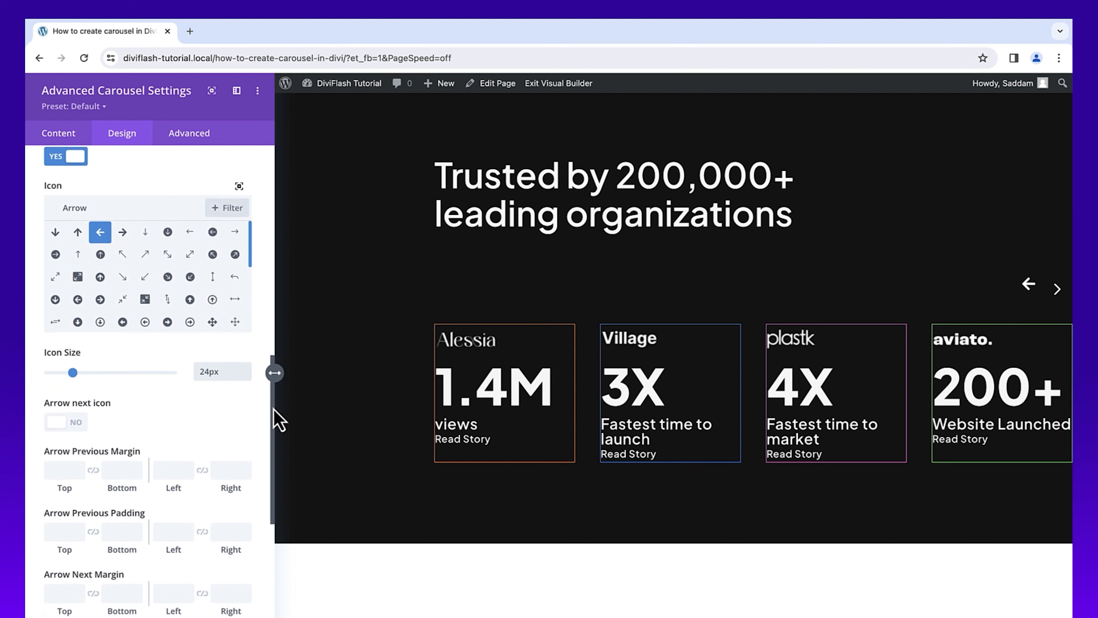
{"action": "scroll", "coordinate": [265, 484], "scroll_direction": "down", "scroll_amount": 2}
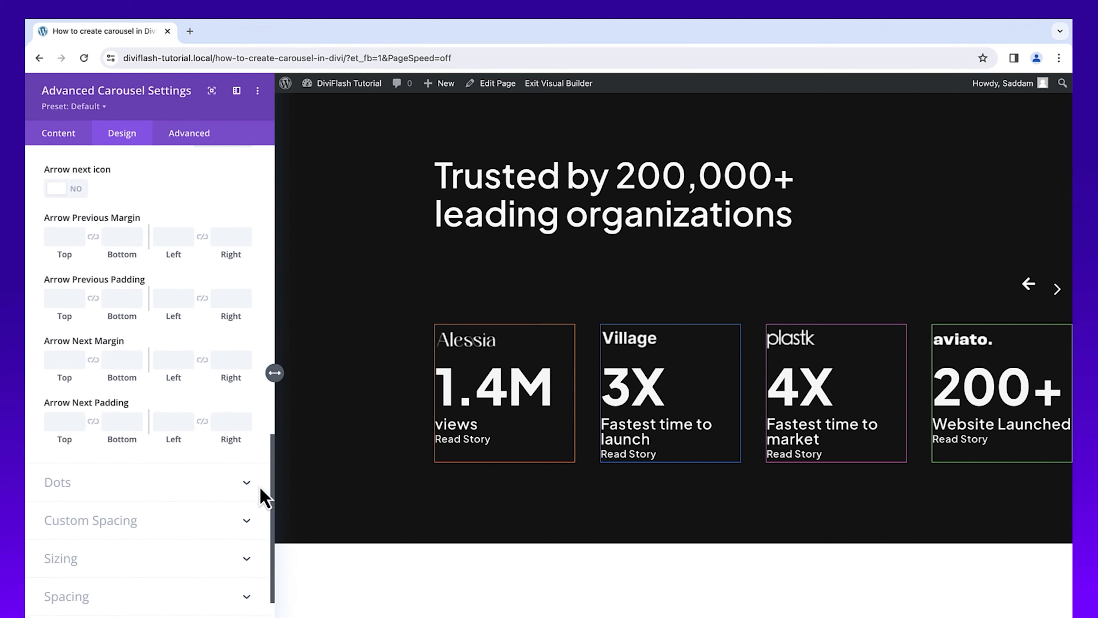
{"action": "left_click", "coordinate": [70, 180]}
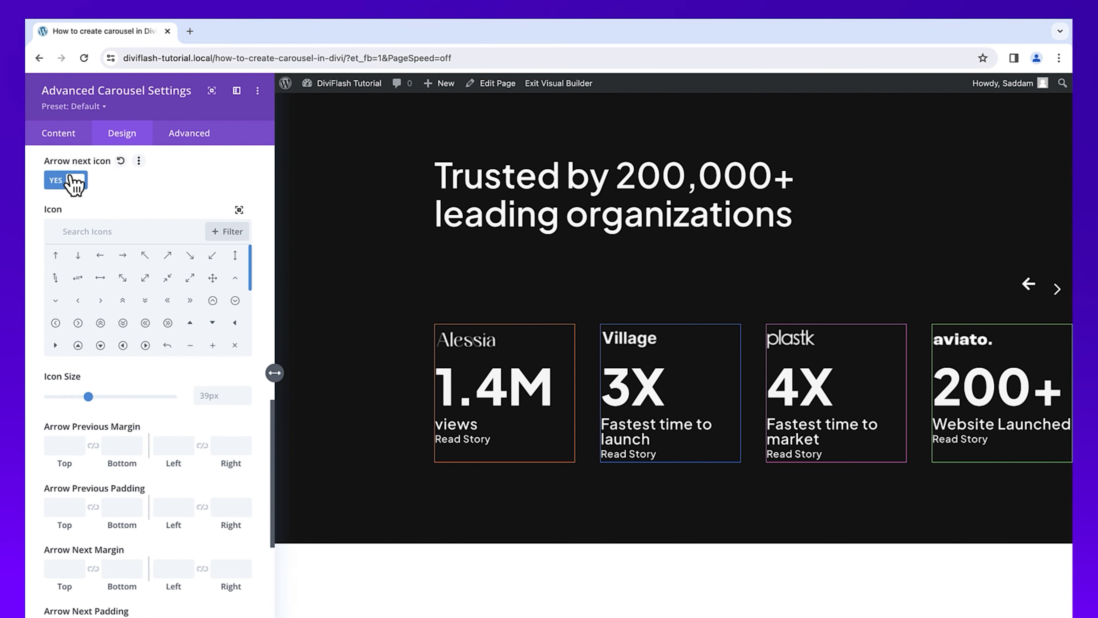
{"action": "left_click", "coordinate": [90, 232]}
{"action": "type", "text": "arro"}
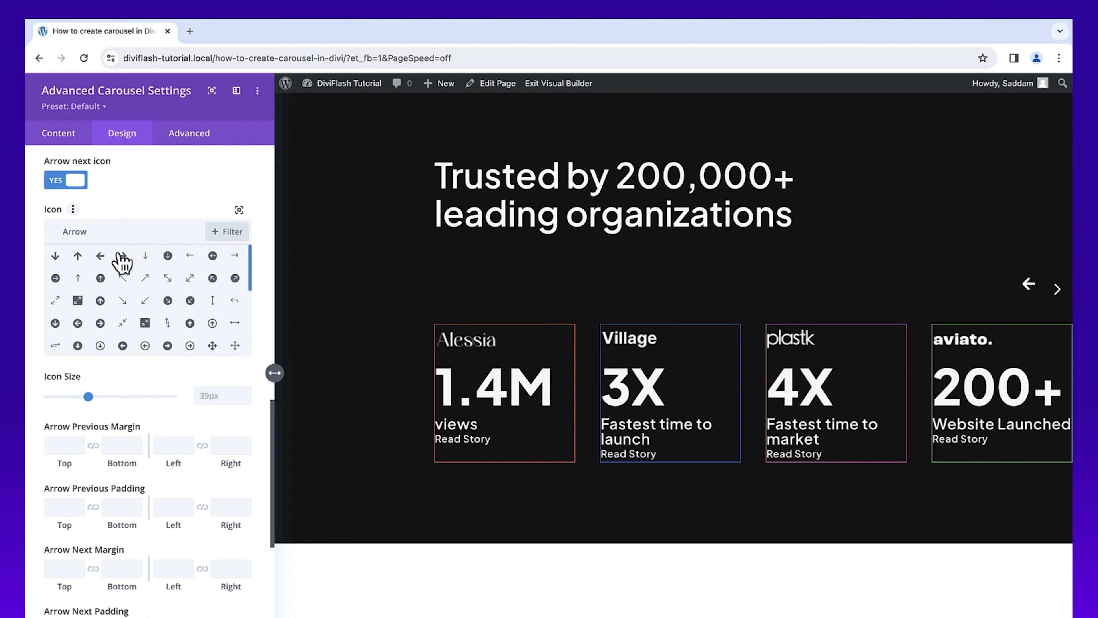
{"action": "left_click", "coordinate": [122, 256]}
{"action": "left_click", "coordinate": [208, 396]}
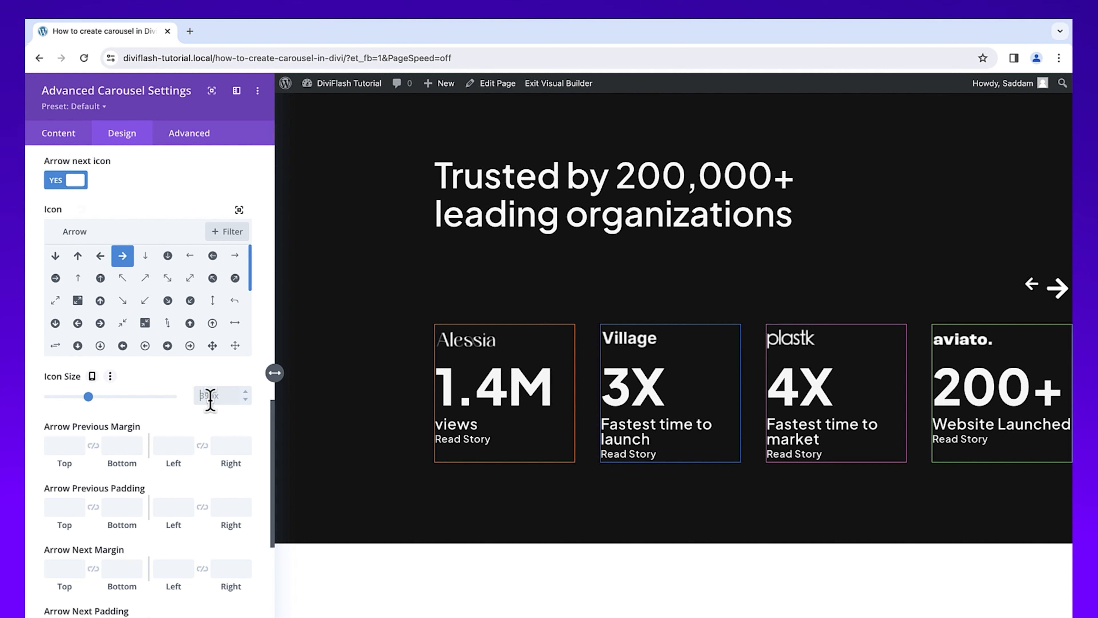
{"action": "type", "text": "24px"}
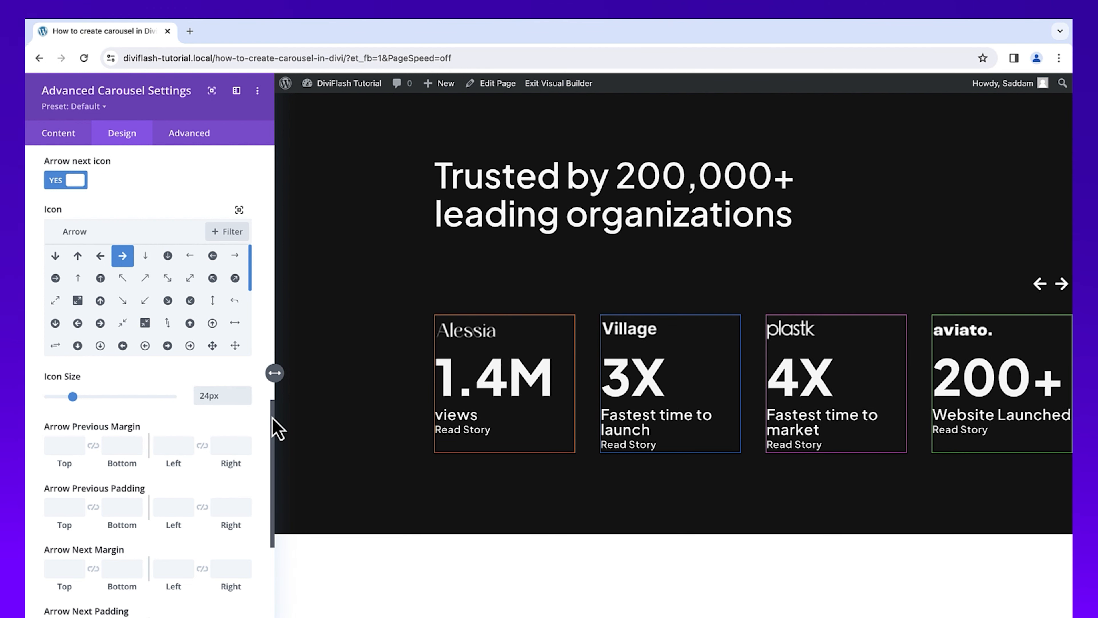
- Set the Arrow Previous Margin to -100px top on desktop, and to 0px top and 20px bottom on tablet
{"action": "left_click_drag", "start_coordinate": [273, 422], "coordinate": [266, 504]}
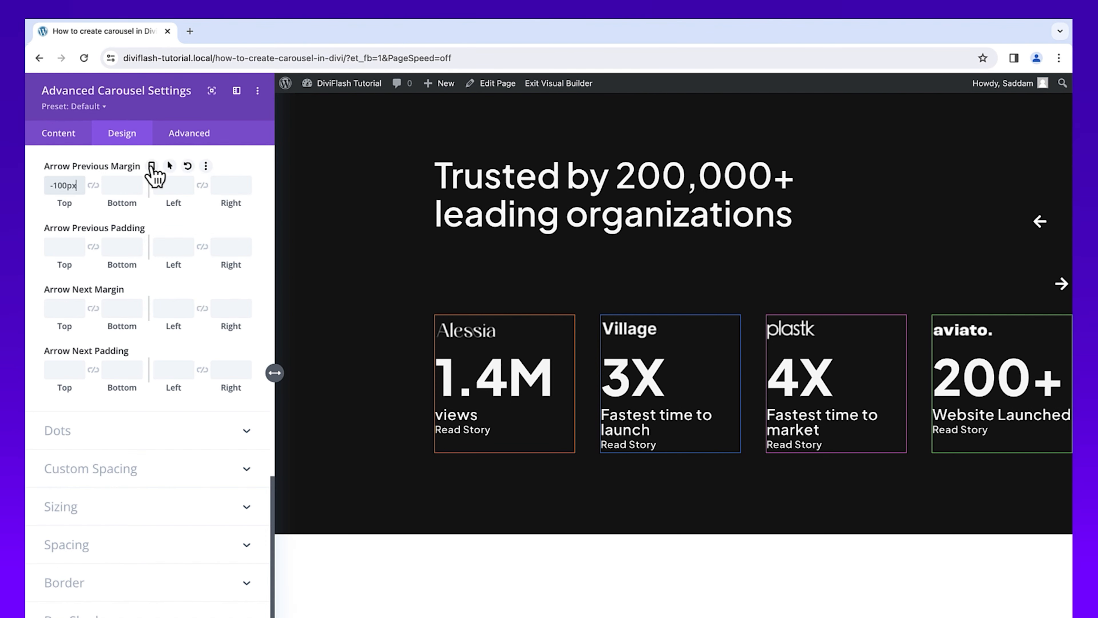
{"action": "left_click", "coordinate": [152, 167]}
{"action": "left_click", "coordinate": [148, 192]}
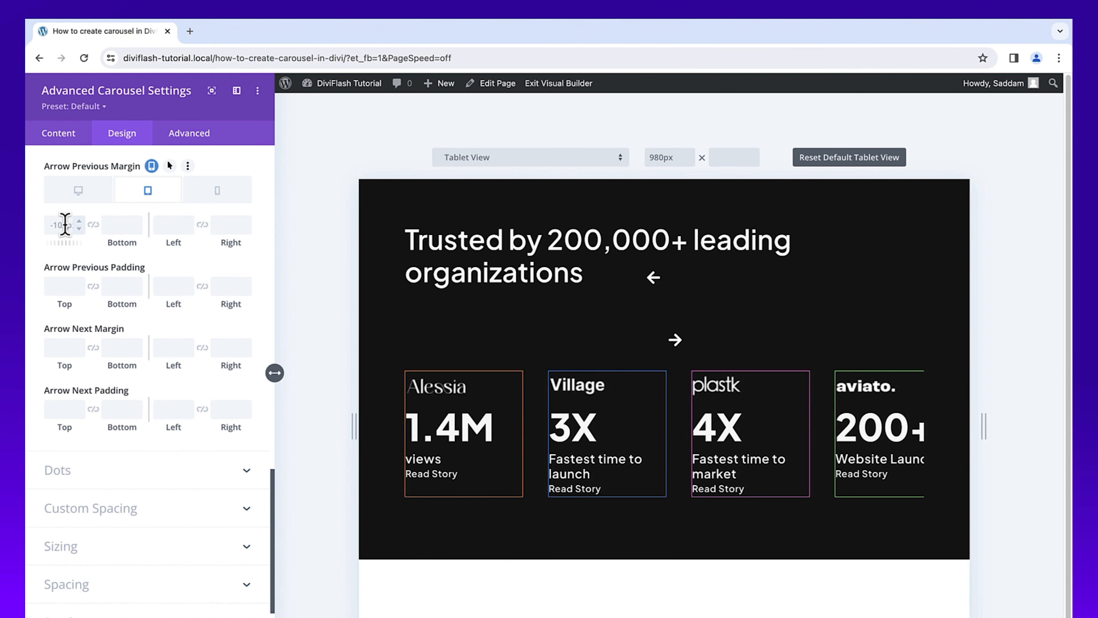
{"action": "left_click", "coordinate": [65, 225]}
{"action": "left_click", "coordinate": [115, 224]}
{"action": "type", "text": "2"}
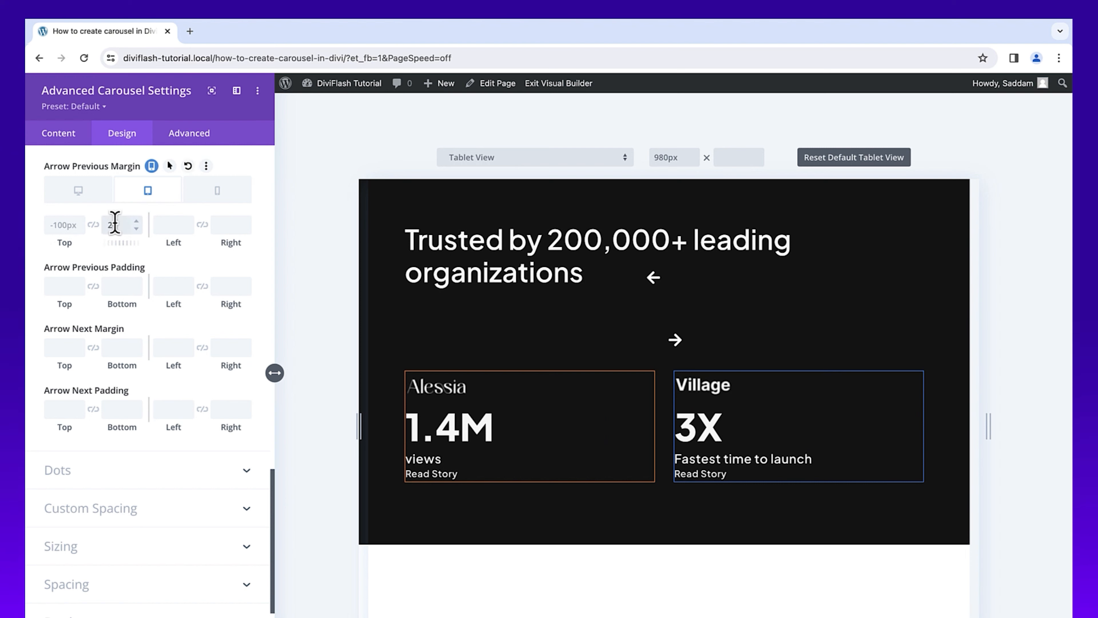
{"action": "type", "text": "0px"}
{"action": "left_click", "coordinate": [60, 224]}
{"action": "type", "text": "0px"}
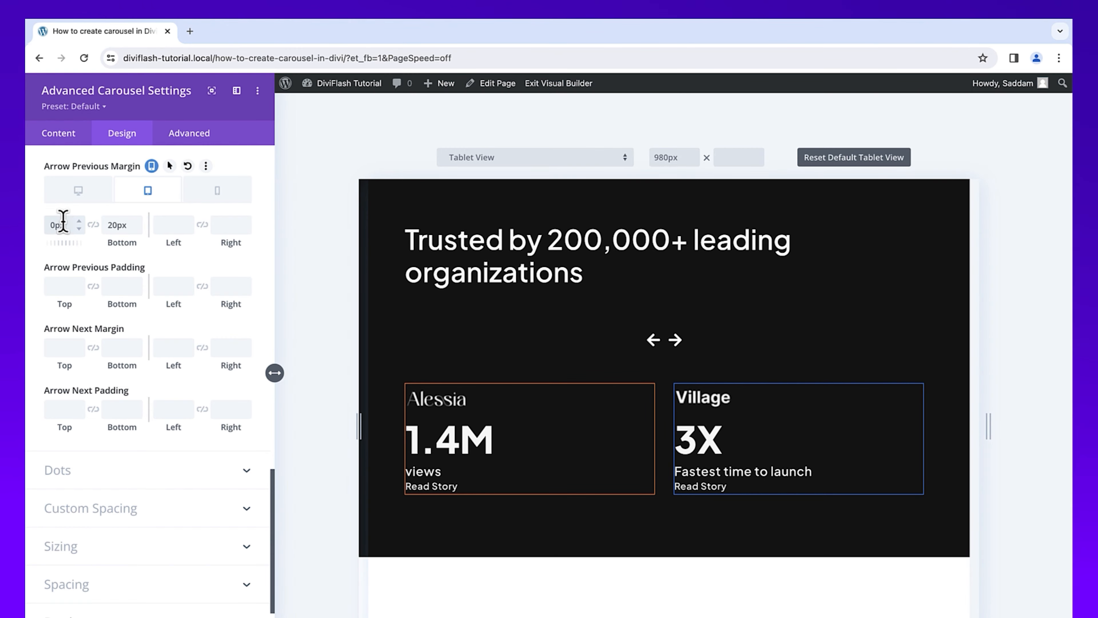
{"action": "left_click", "coordinate": [79, 192]}
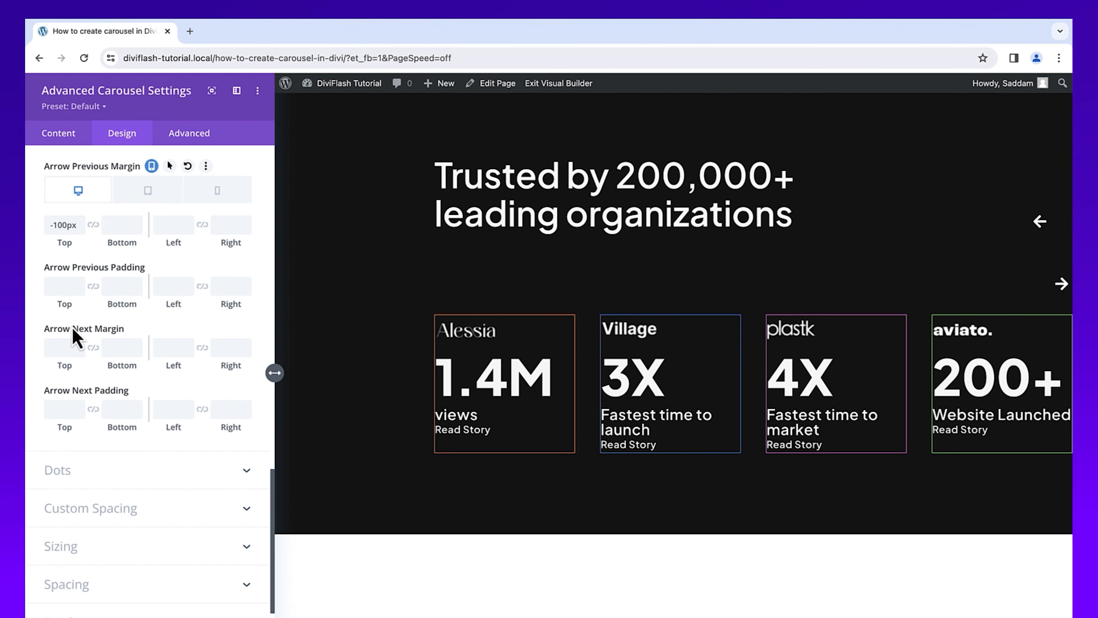
- Set the Arrow Next Margin top to -100px on desktop and 0px on tablet, and return to the desktop state
{"action": "left_click", "coordinate": [62, 347]}
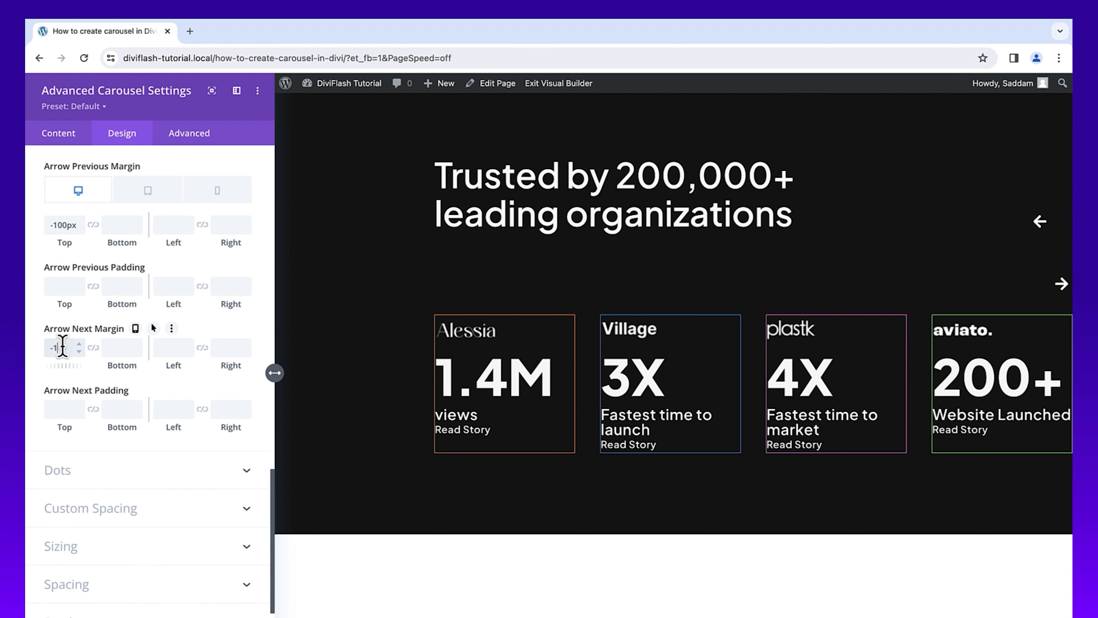
{"action": "type", "text": "-100px"}
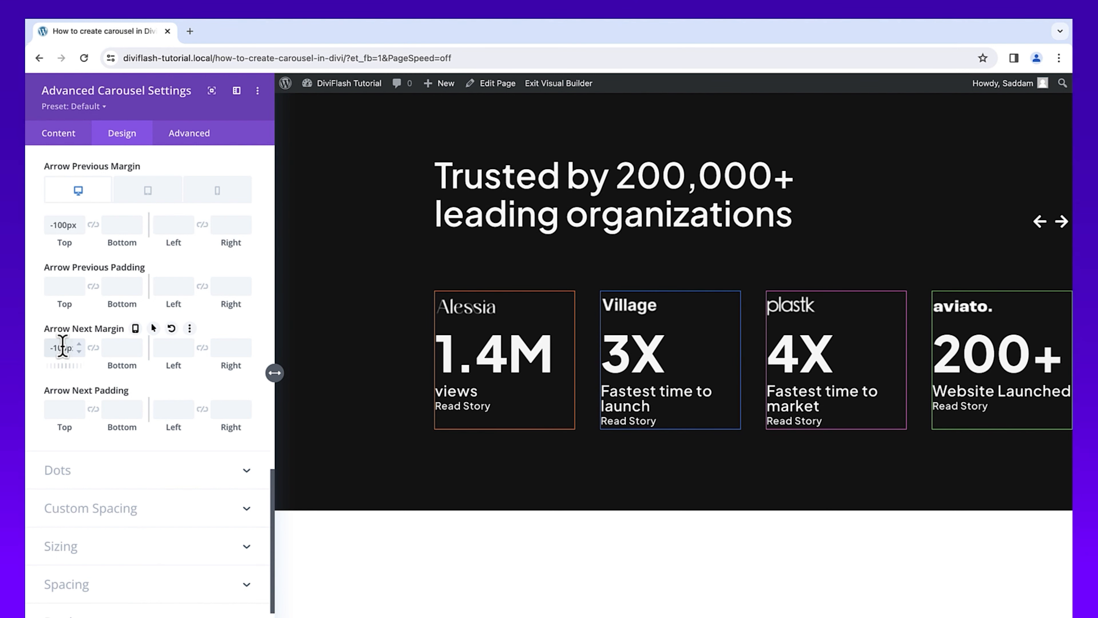
{"action": "left_click", "coordinate": [136, 328]}
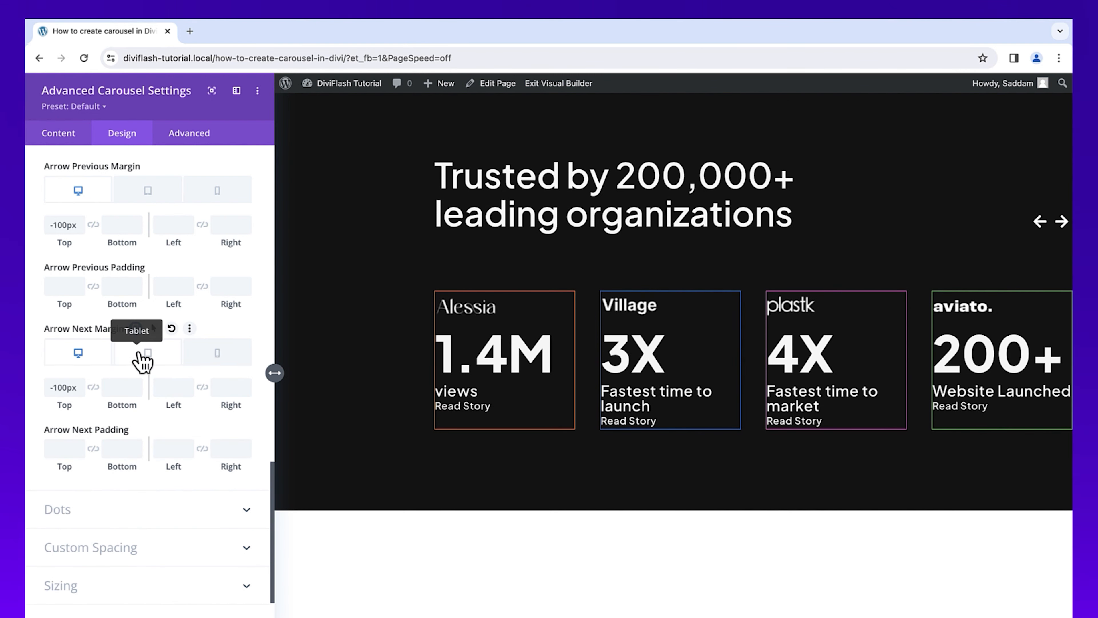
{"action": "left_click", "coordinate": [146, 353]}
{"action": "type", "text": "0px"}
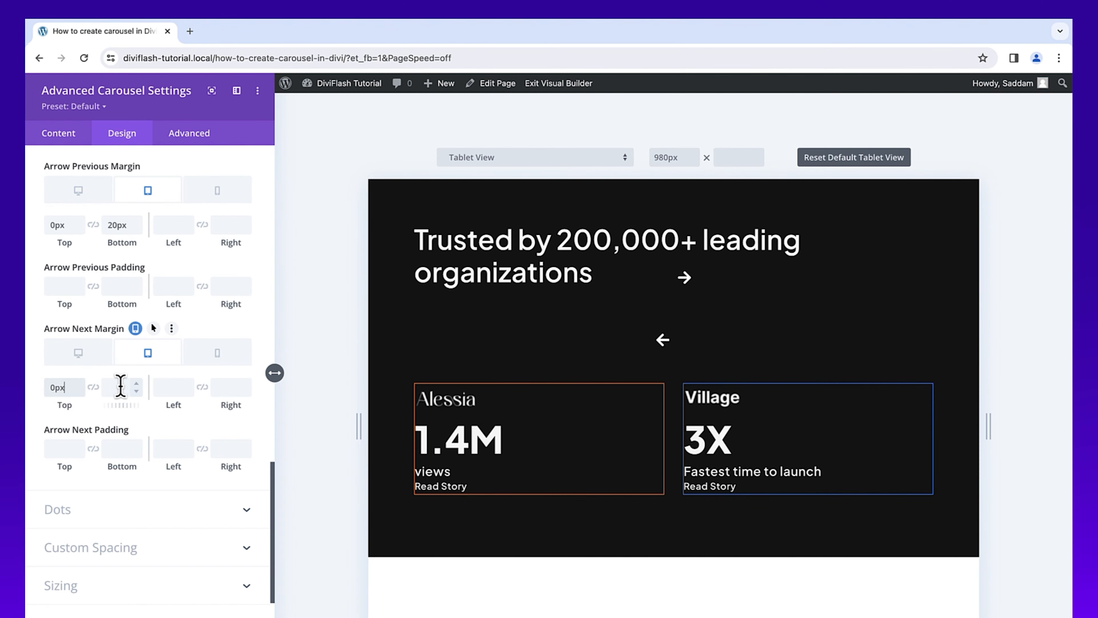
{"action": "left_click", "coordinate": [77, 363]}
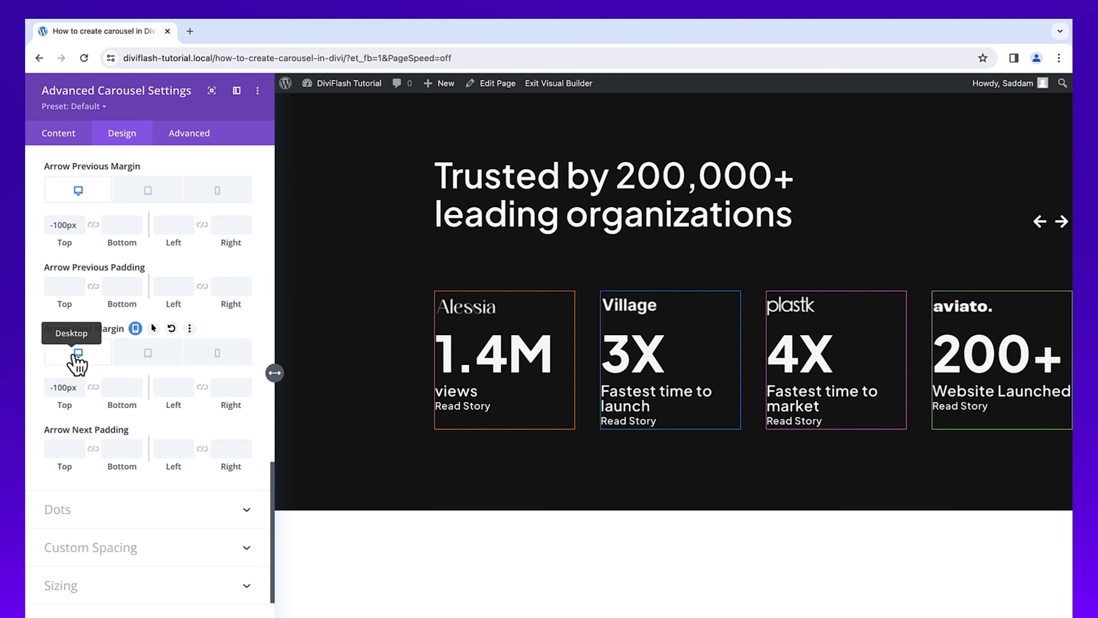
- Open the Custom Spacing wrapper settings and set the Carousel Wrapper Padding to a linked 0px top and bottom
{"action": "scroll", "coordinate": [80, 346], "scroll_direction": "up", "scroll_amount": 5}
{"action": "scroll", "coordinate": [80, 330], "scroll_direction": "up", "scroll_amount": 12}
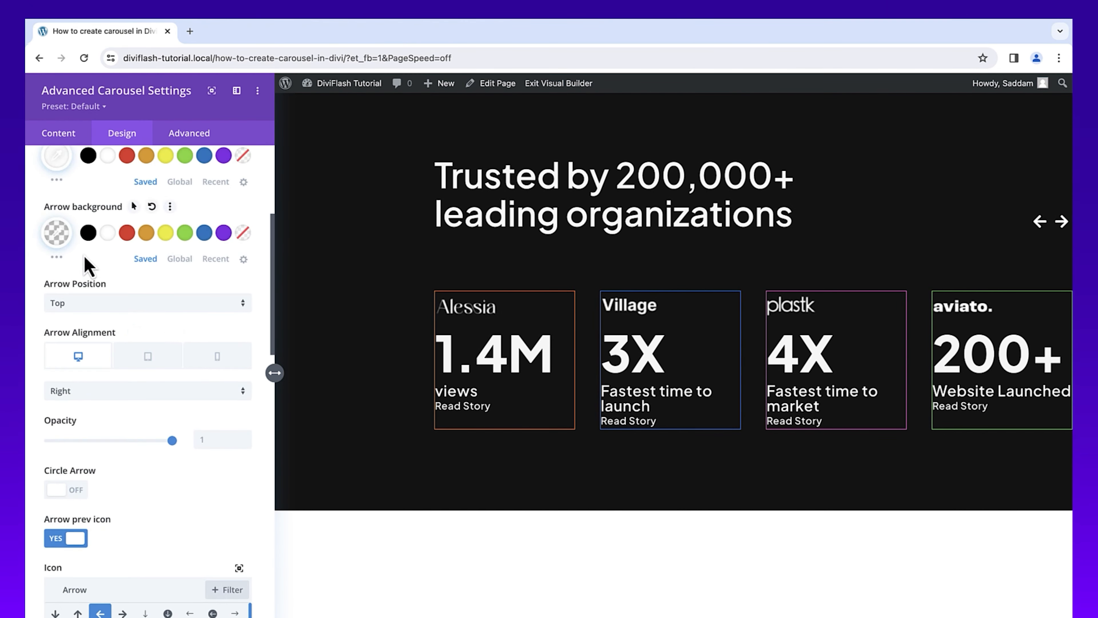
{"action": "left_click", "coordinate": [91, 263]}
{"action": "left_click", "coordinate": [215, 390]}
{"action": "scroll", "coordinate": [211, 392], "scroll_direction": "down", "scroll_amount": 3}
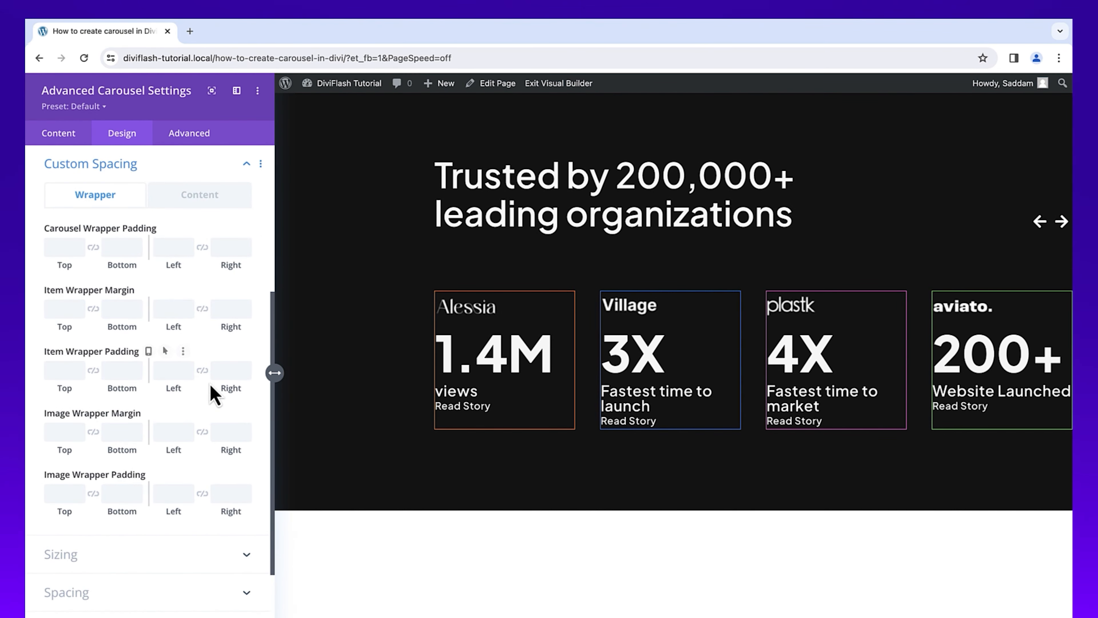
{"action": "scroll", "coordinate": [213, 370], "scroll_direction": "down", "scroll_amount": 2}
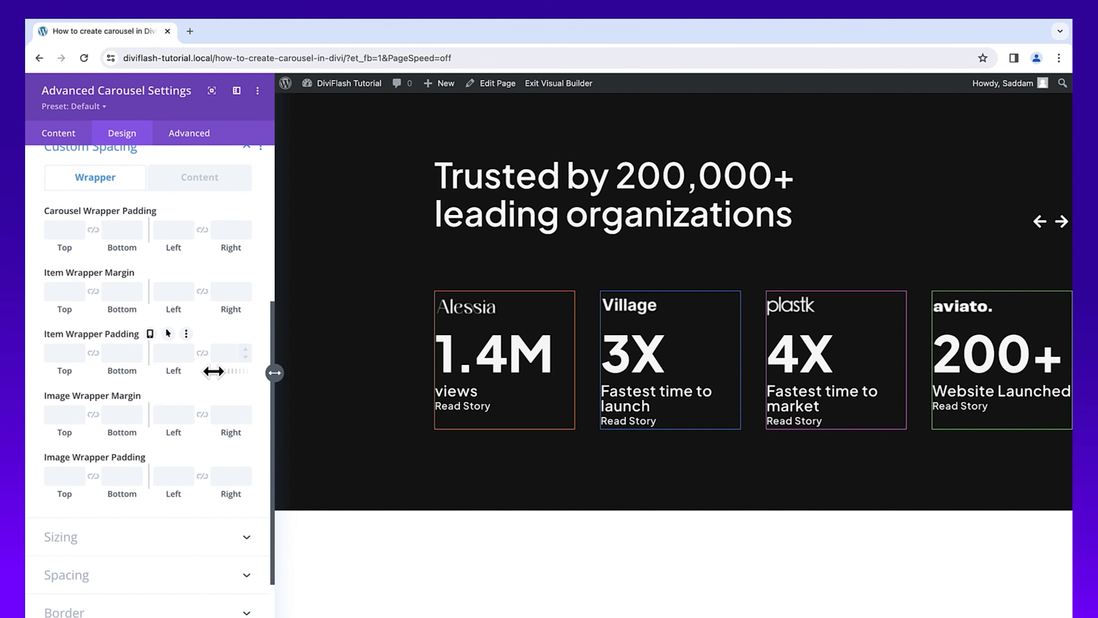
{"action": "scroll", "coordinate": [213, 370], "scroll_direction": "up", "scroll_amount": 3}
{"action": "scroll", "coordinate": [214, 371], "scroll_direction": "down", "scroll_amount": 1}
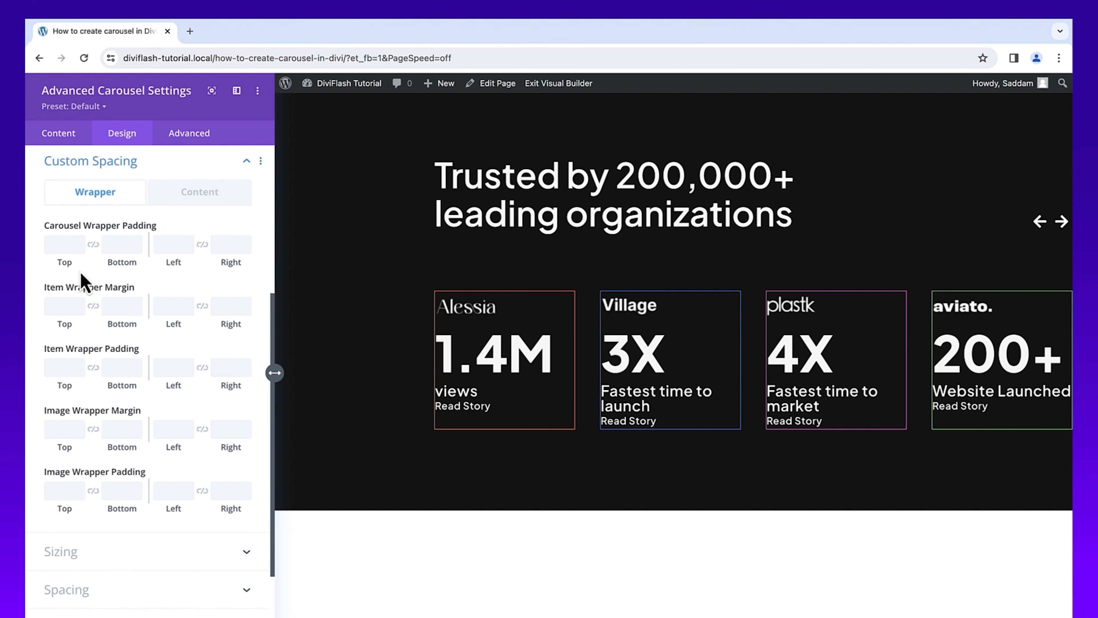
{"action": "left_click", "coordinate": [60, 244]}
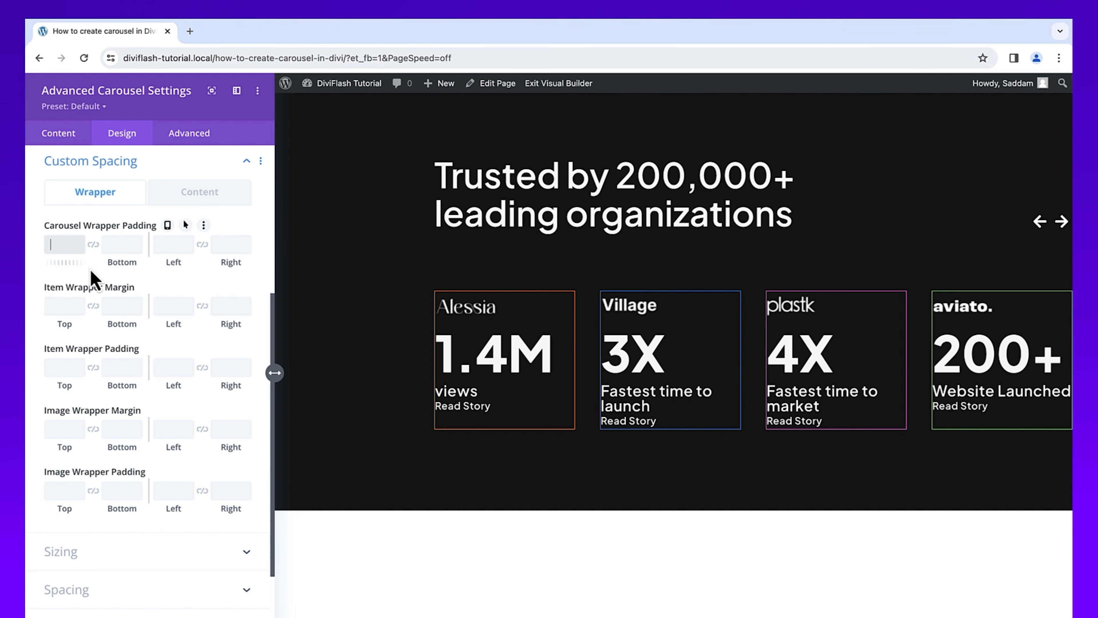
{"action": "left_click", "coordinate": [93, 246]}
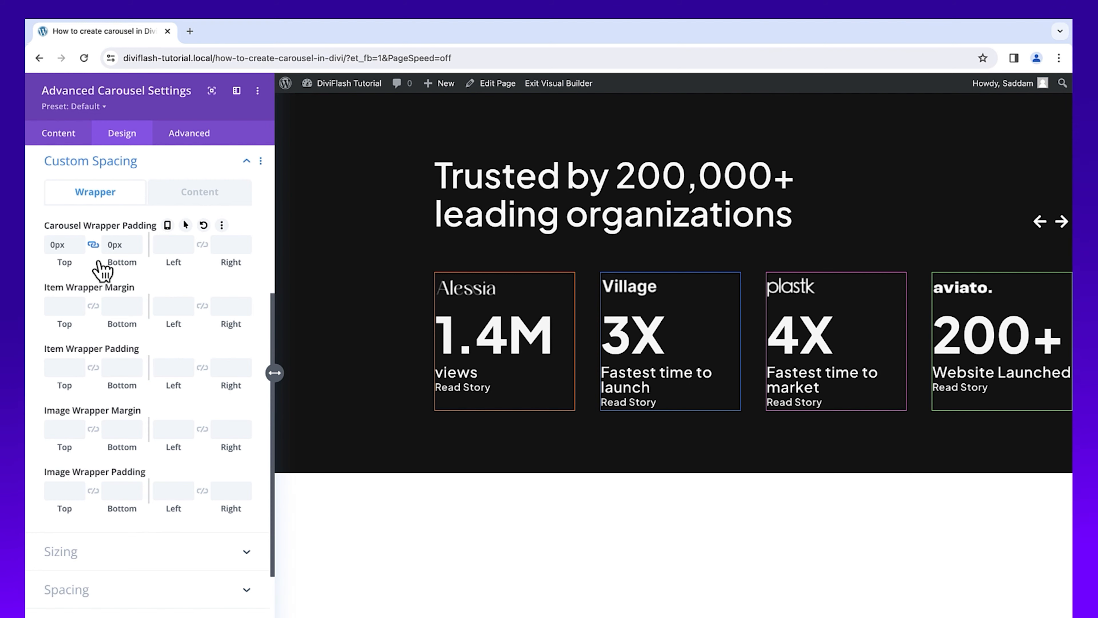
- Enable responsive Carousel Wrapper Padding, set the right padding to 2px on tablet, and return to the desktop state
{"action": "left_click", "coordinate": [167, 226]}
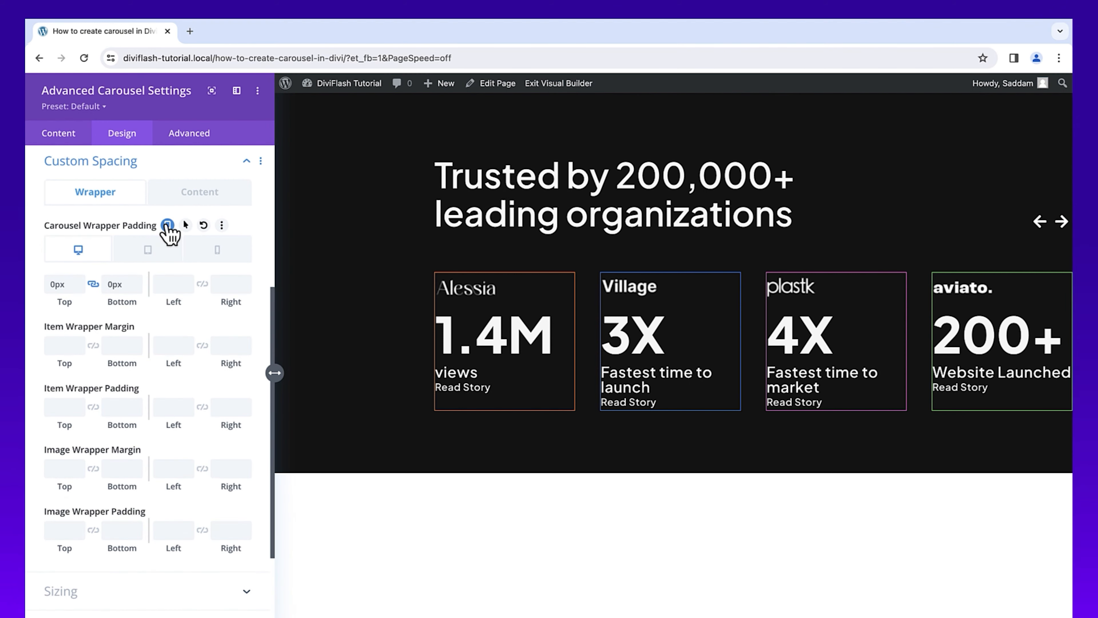
{"action": "left_click", "coordinate": [148, 250]}
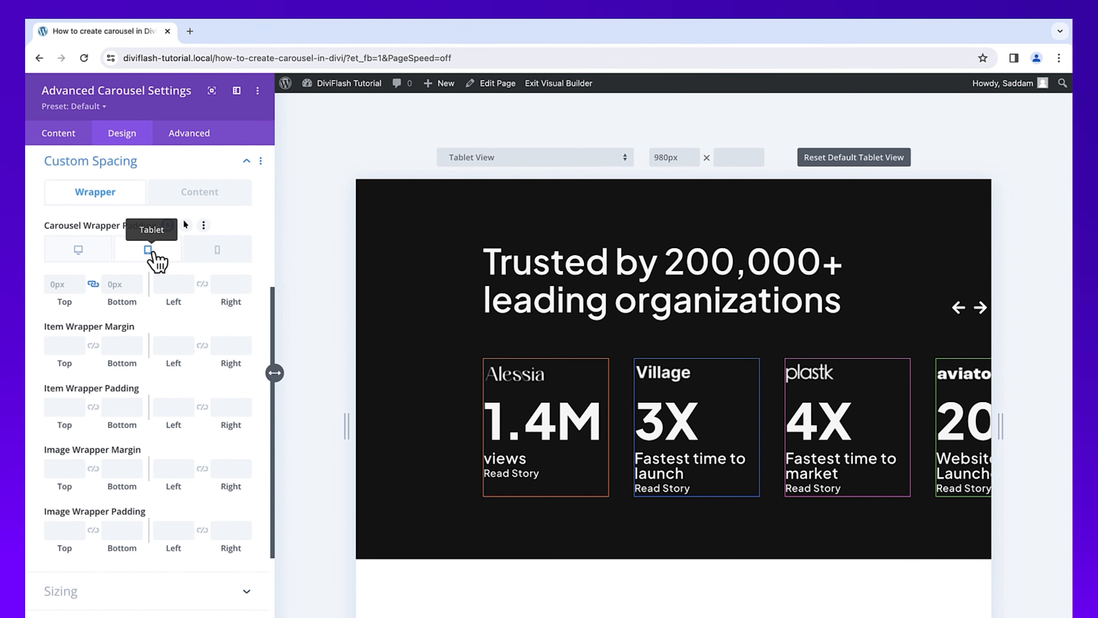
{"action": "left_click", "coordinate": [221, 285]}
{"action": "type", "text": "2"}
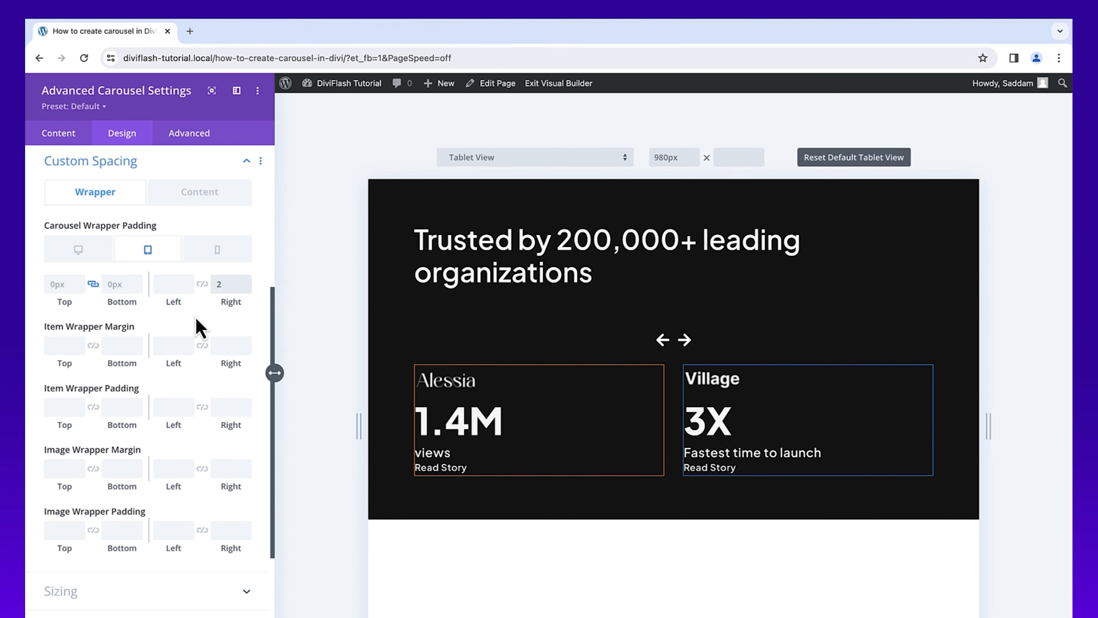
{"action": "left_click", "coordinate": [184, 319]}
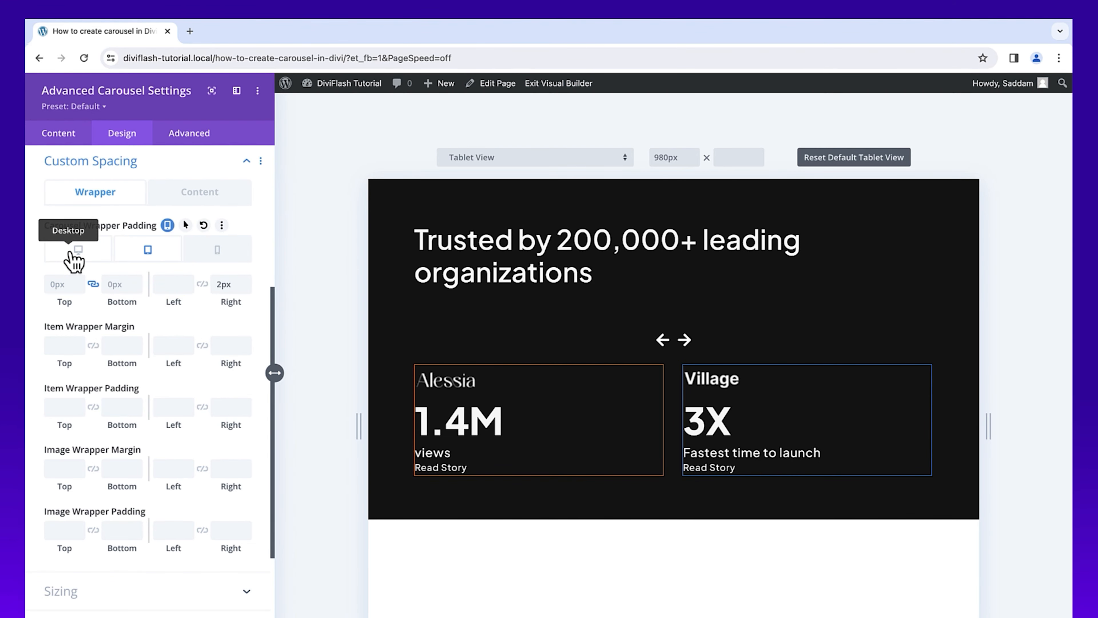
{"action": "left_click", "coordinate": [74, 255]}
- Set the Item Wrapper Padding top to 30px on desktop and link the bottom value to it
{"action": "left_click", "coordinate": [59, 402]}
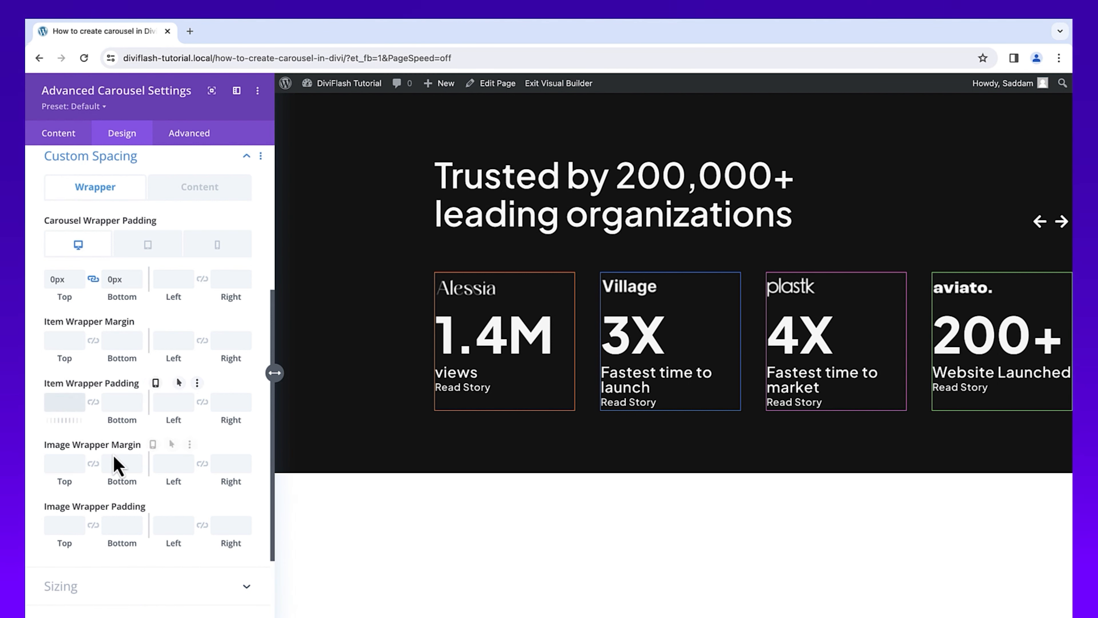
{"action": "type", "text": "30px"}
{"action": "left_click", "coordinate": [93, 402]}
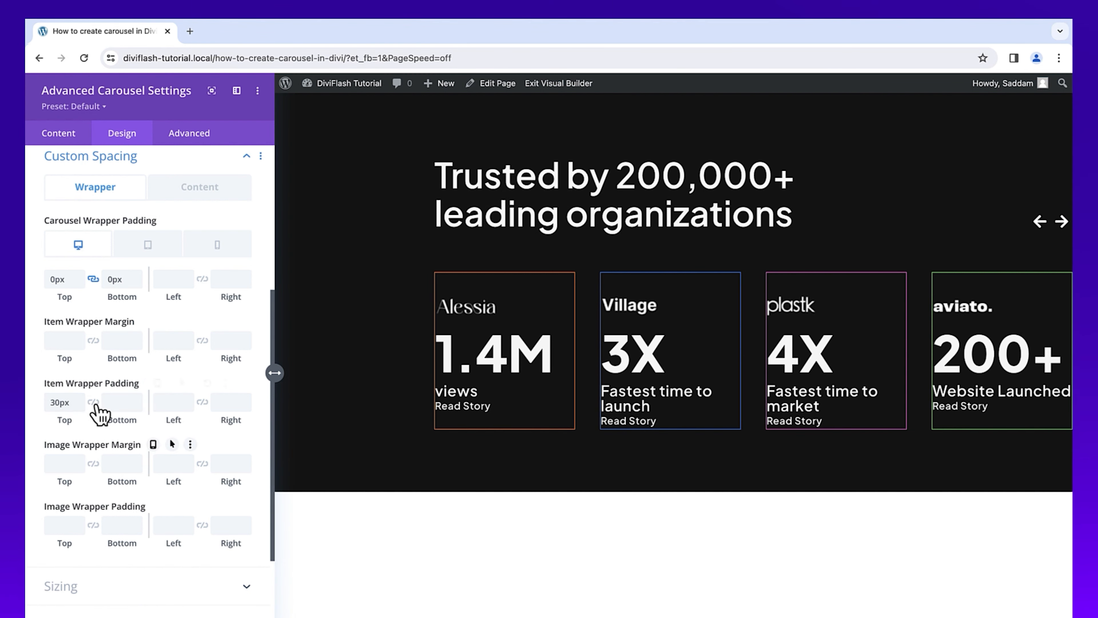
- Set the Item Wrapper Padding to 40px left and 15px right on desktop
{"action": "left_click", "coordinate": [168, 404]}
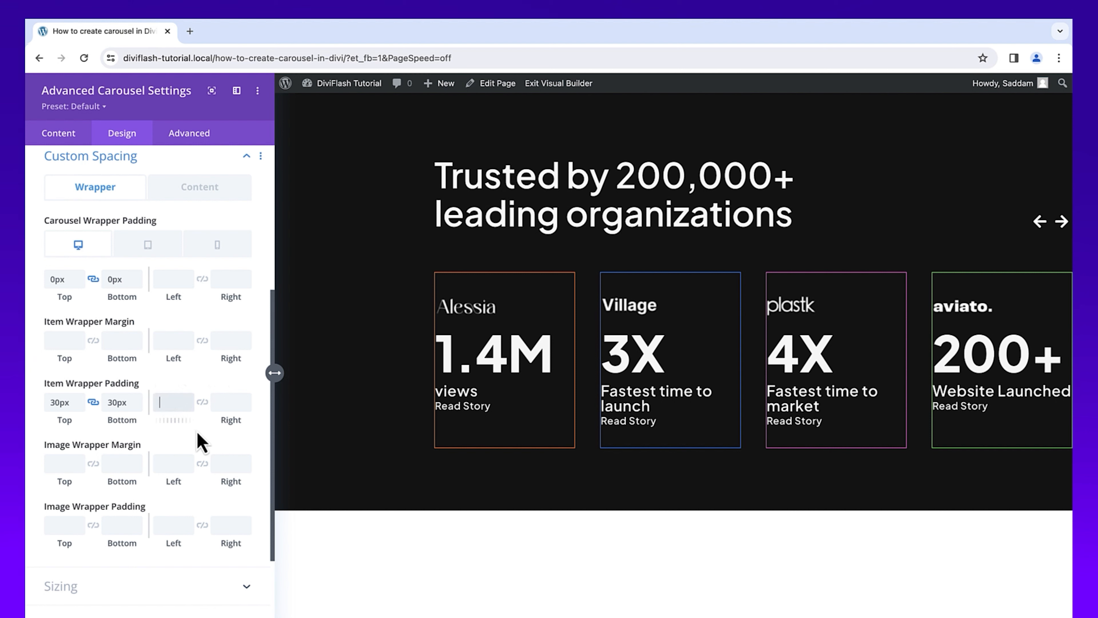
{"action": "type", "text": "40px"}
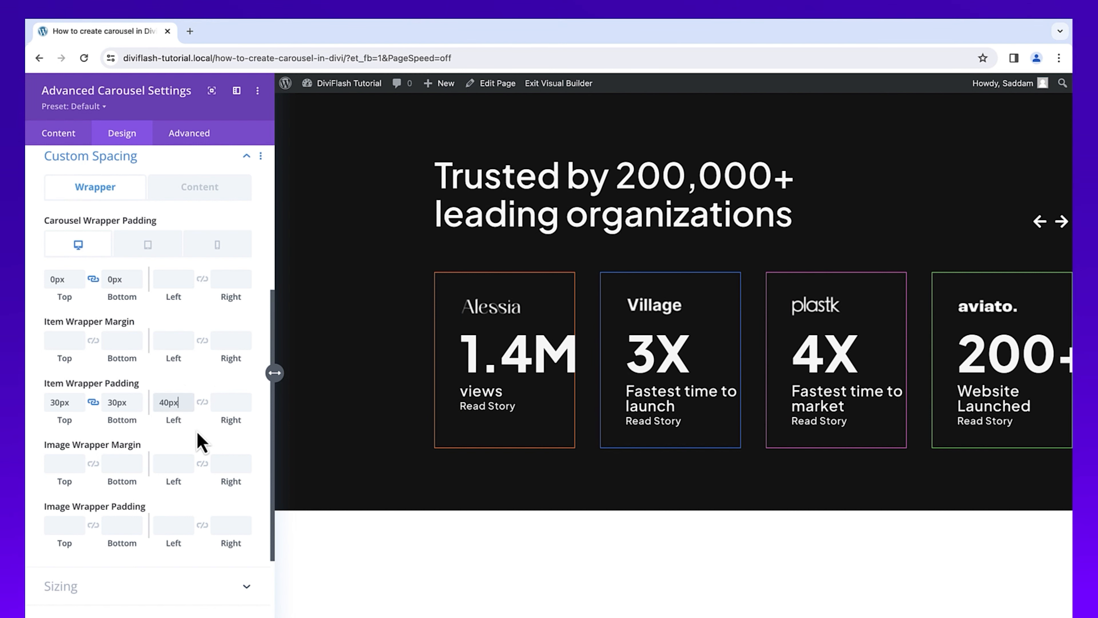
{"action": "left_click", "coordinate": [225, 404]}
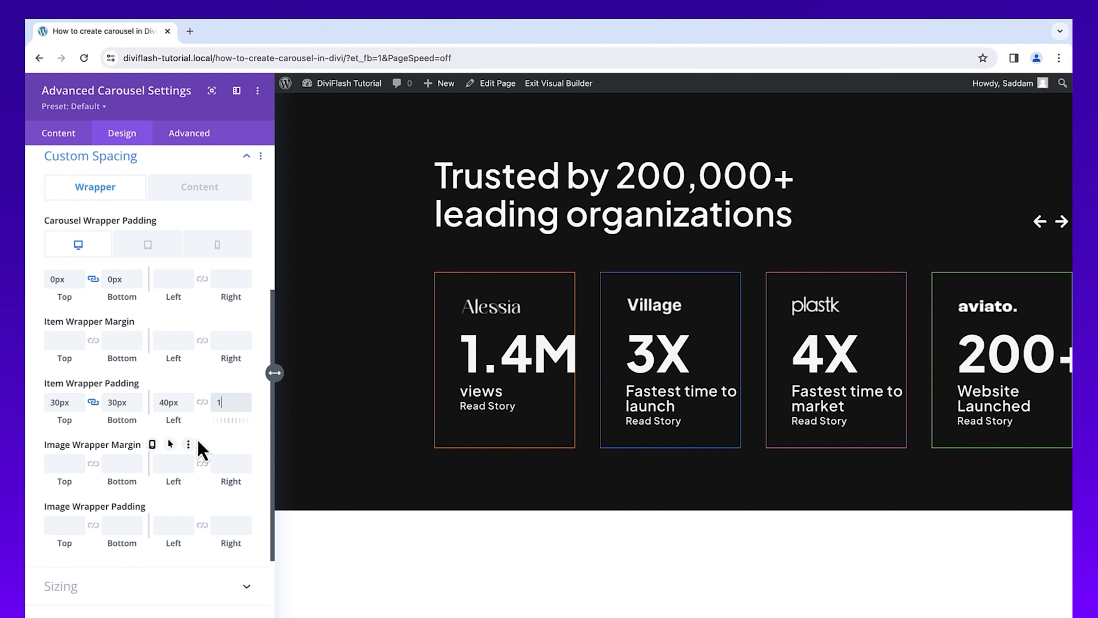
{"action": "type", "text": "15px"}
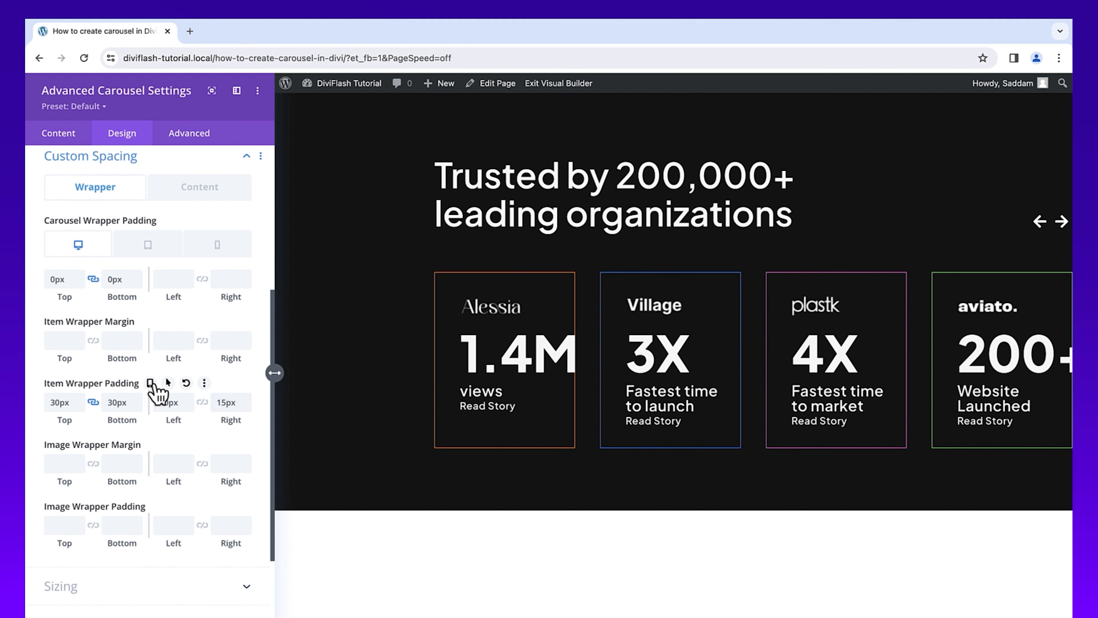
- Enable responsive Item Wrapper Padding and set the tablet values to a linked 25px top and bottom and 30px left
{"action": "left_click", "coordinate": [151, 383]}
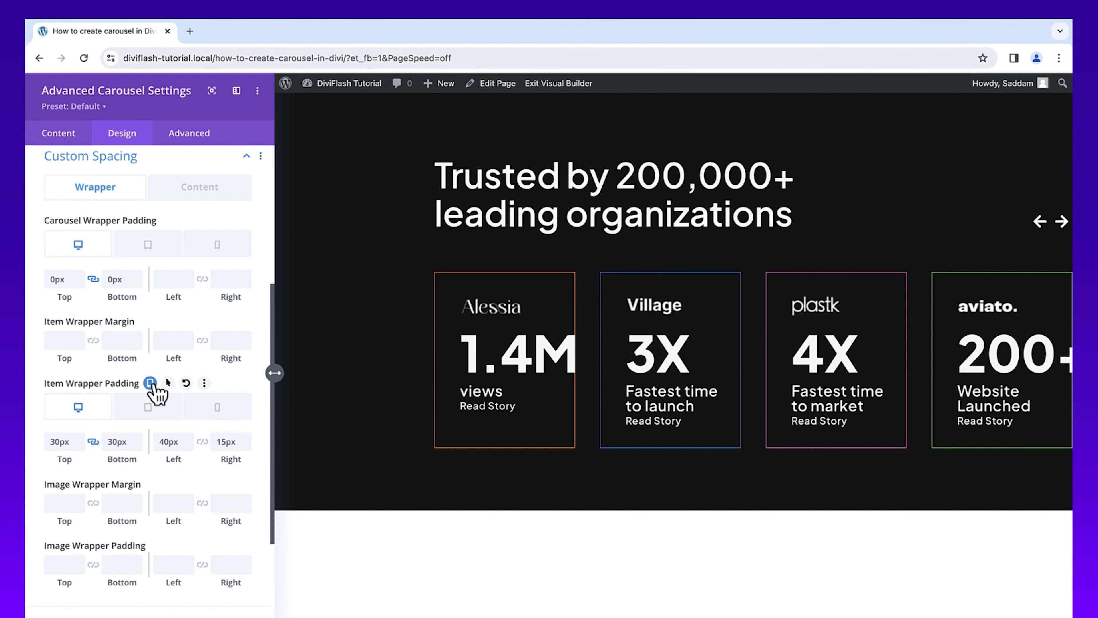
{"action": "left_click", "coordinate": [148, 407]}
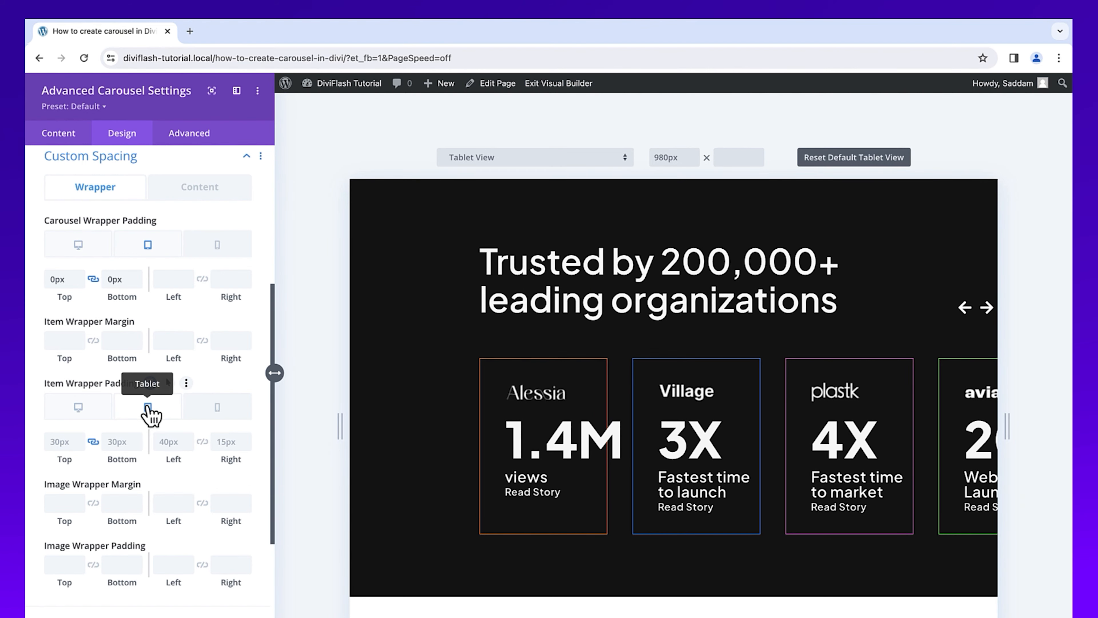
{"action": "left_click", "coordinate": [68, 440]}
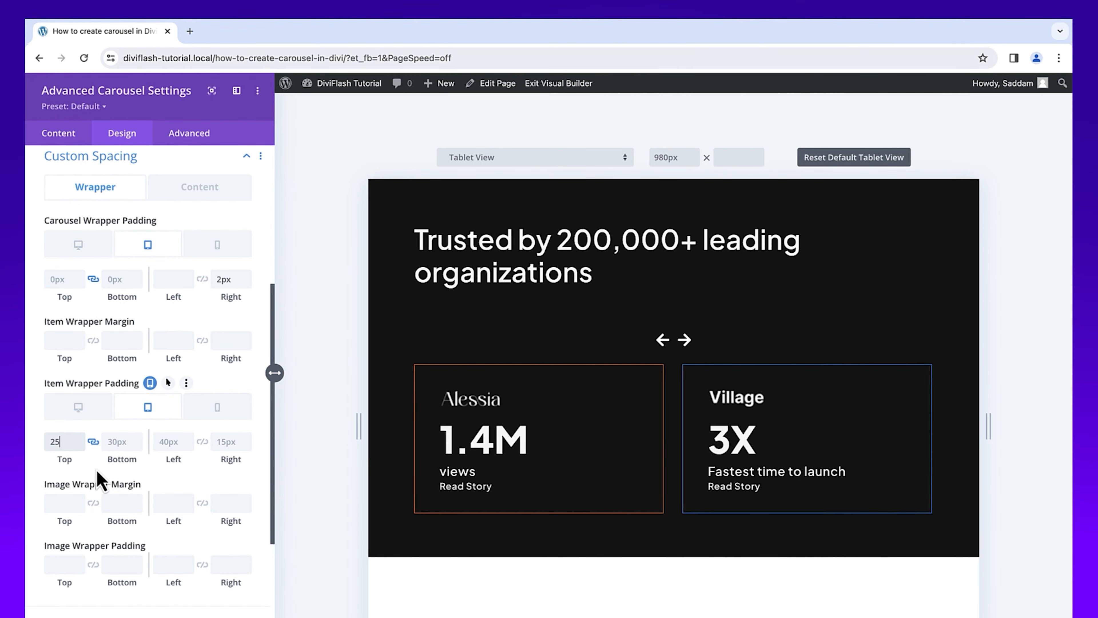
{"action": "left_click", "coordinate": [164, 441]}
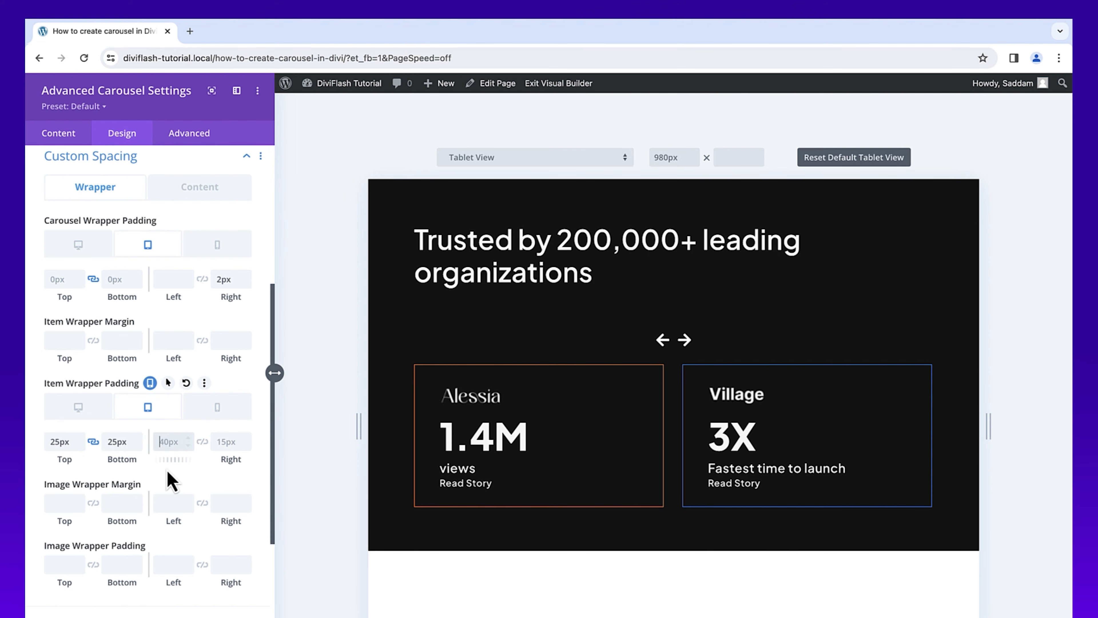
{"action": "type", "text": "30px"}
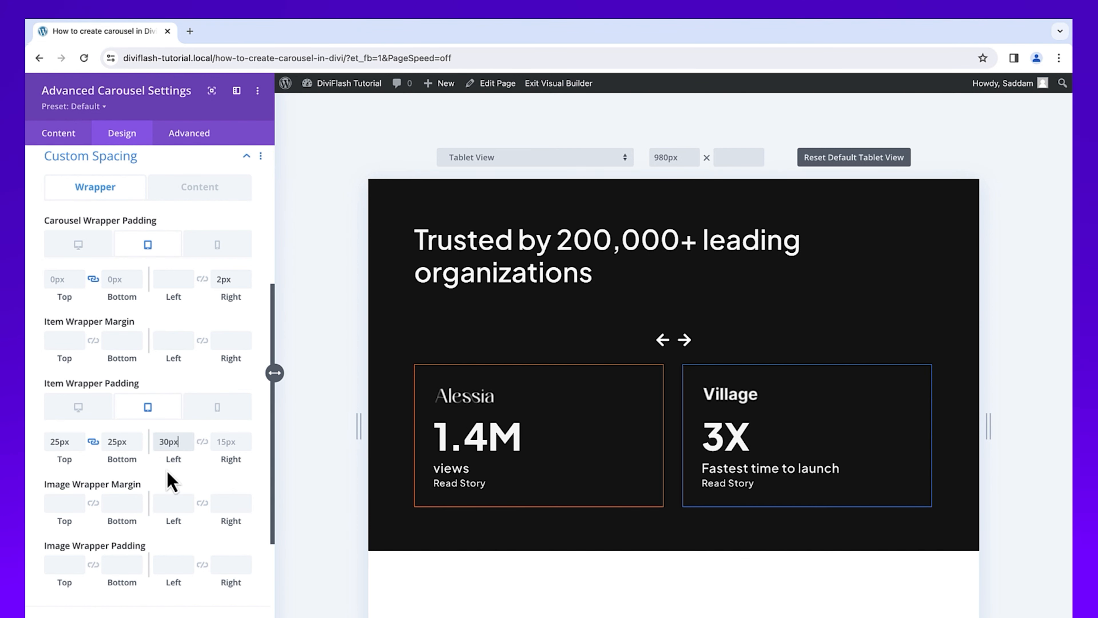
- Set the phone Item Wrapper Padding to 20px on all four sides and return to the desktop state
{"action": "left_click", "coordinate": [217, 409]}
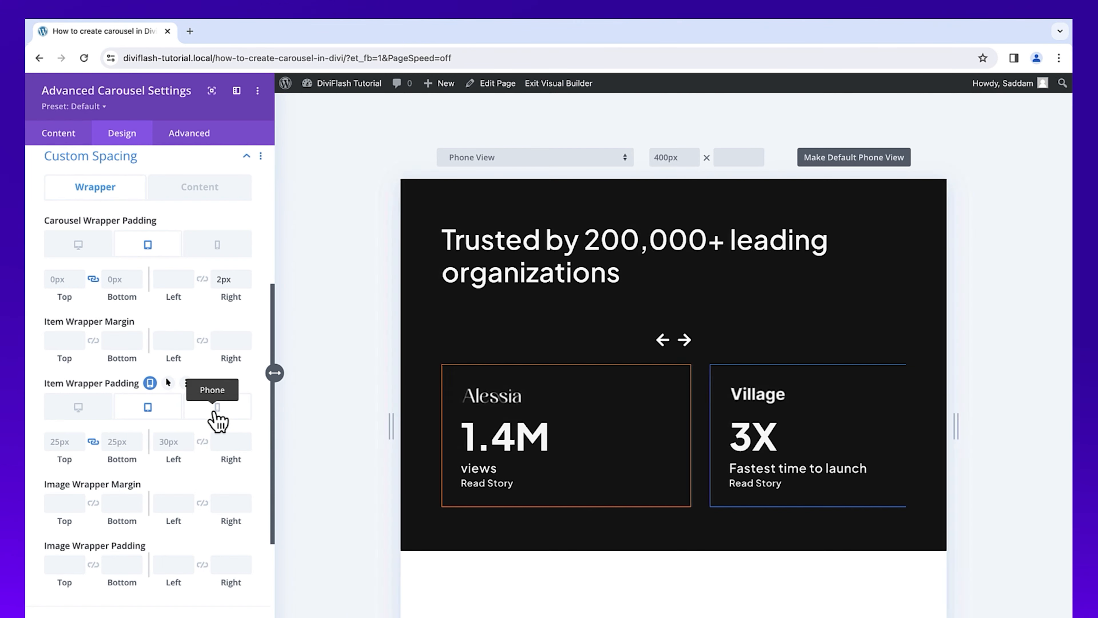
{"action": "left_click", "coordinate": [59, 443]}
{"action": "type", "text": "20"}
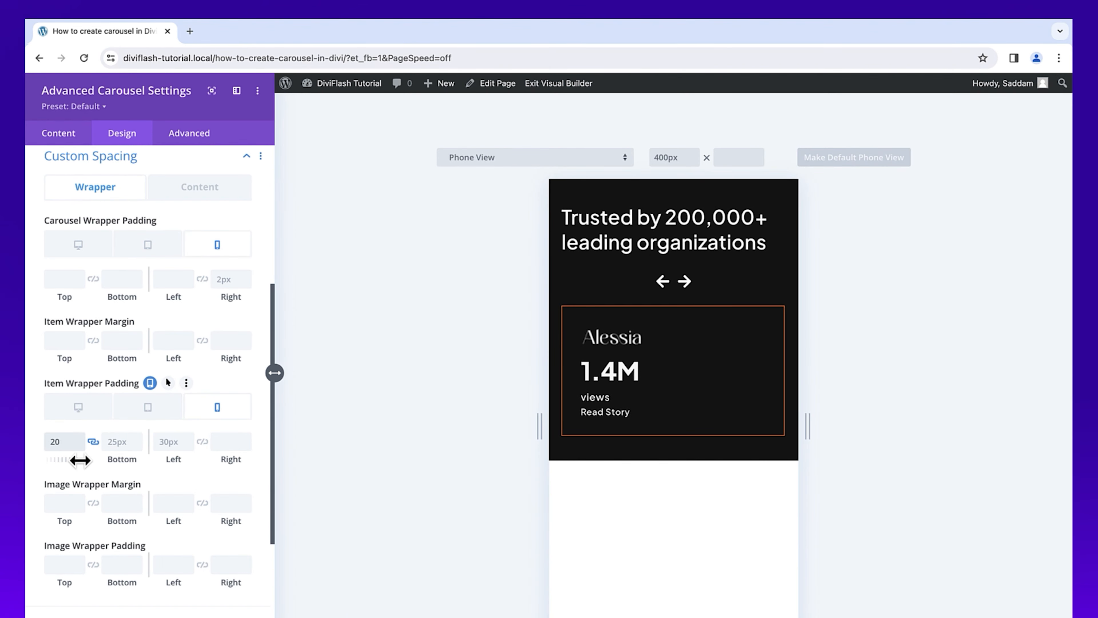
{"action": "type", "text": "px"}
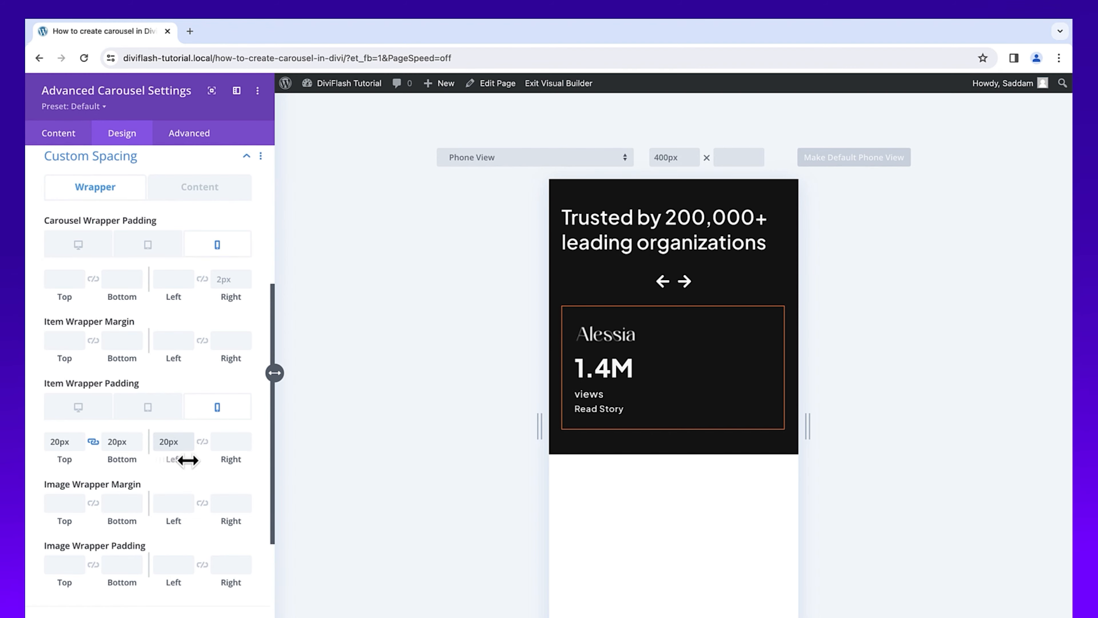
{"action": "left_click", "coordinate": [224, 441]}
{"action": "type", "text": "2"}
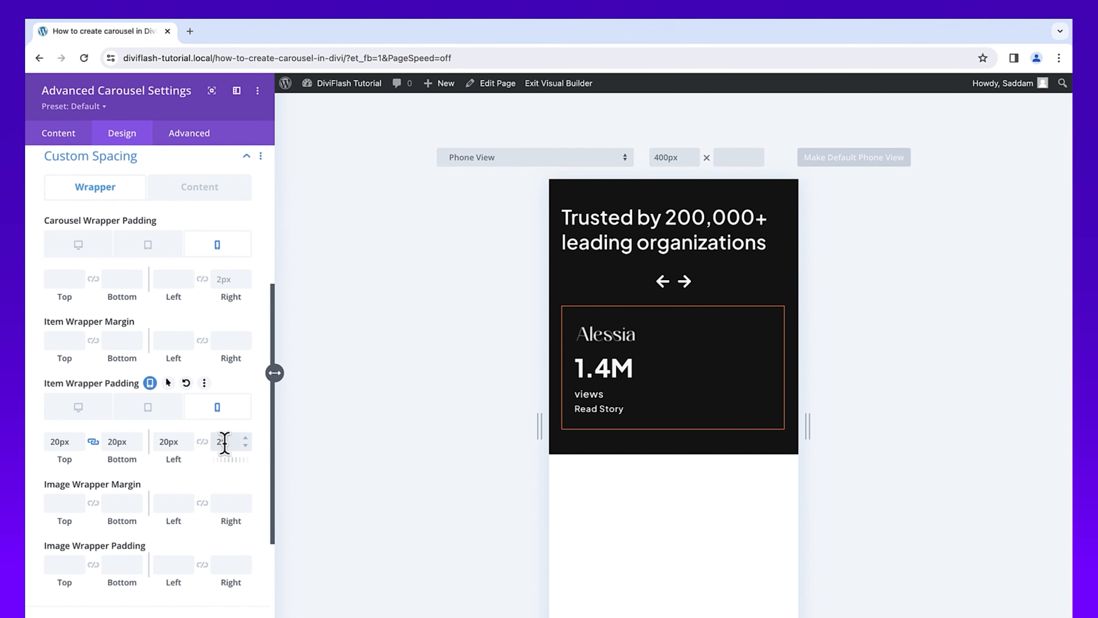
{"action": "type", "text": "0"}
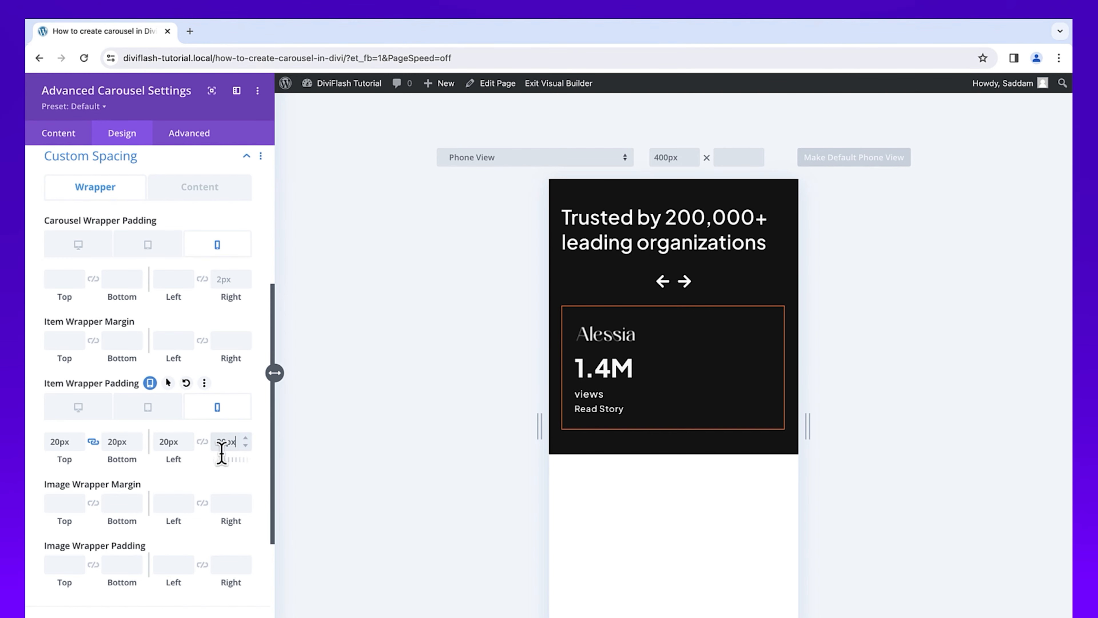
{"action": "left_click", "coordinate": [79, 407]}
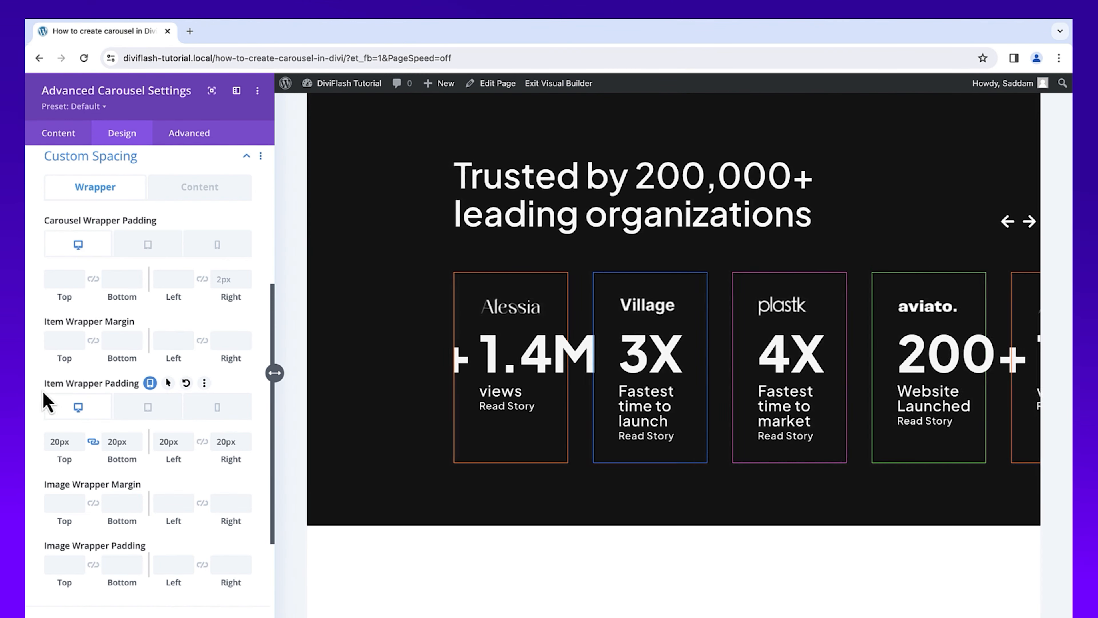
- In the Content spacing settings, set the Title Margin top to 100px on desktop, 80px on tablet and 60px on phone, then return to desktop
{"action": "left_click", "coordinate": [197, 187]}
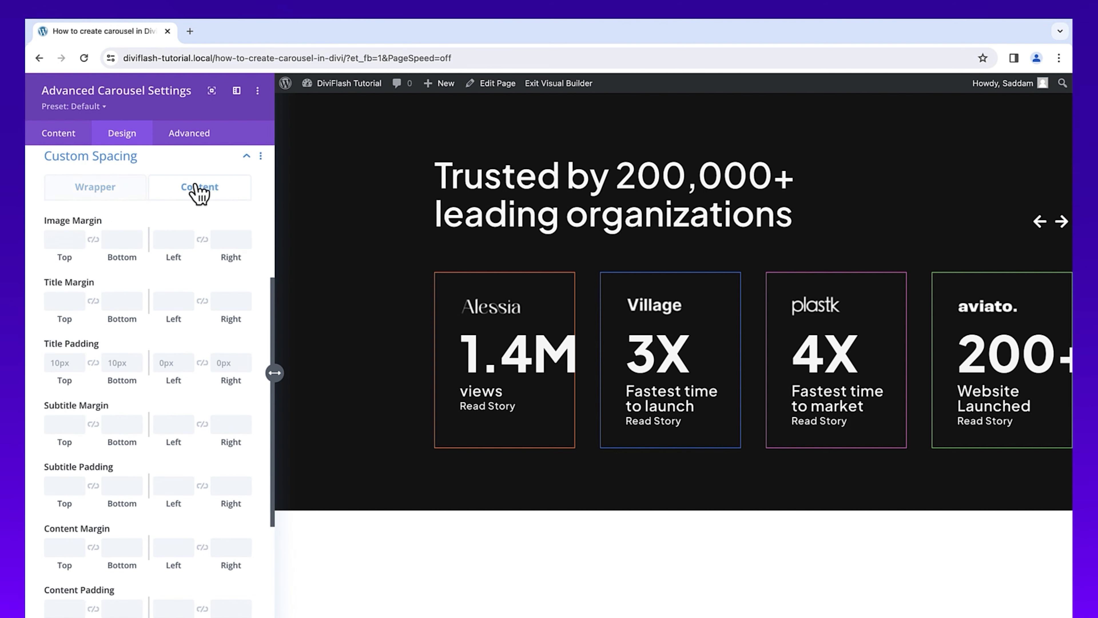
{"action": "left_click", "coordinate": [52, 300]}
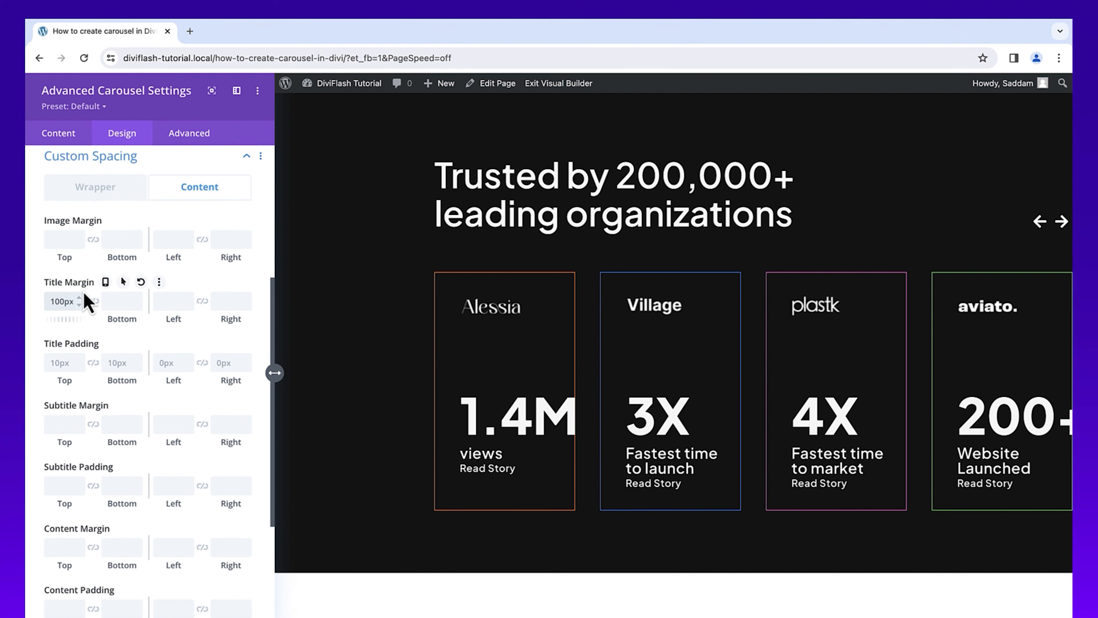
{"action": "left_click", "coordinate": [105, 282]}
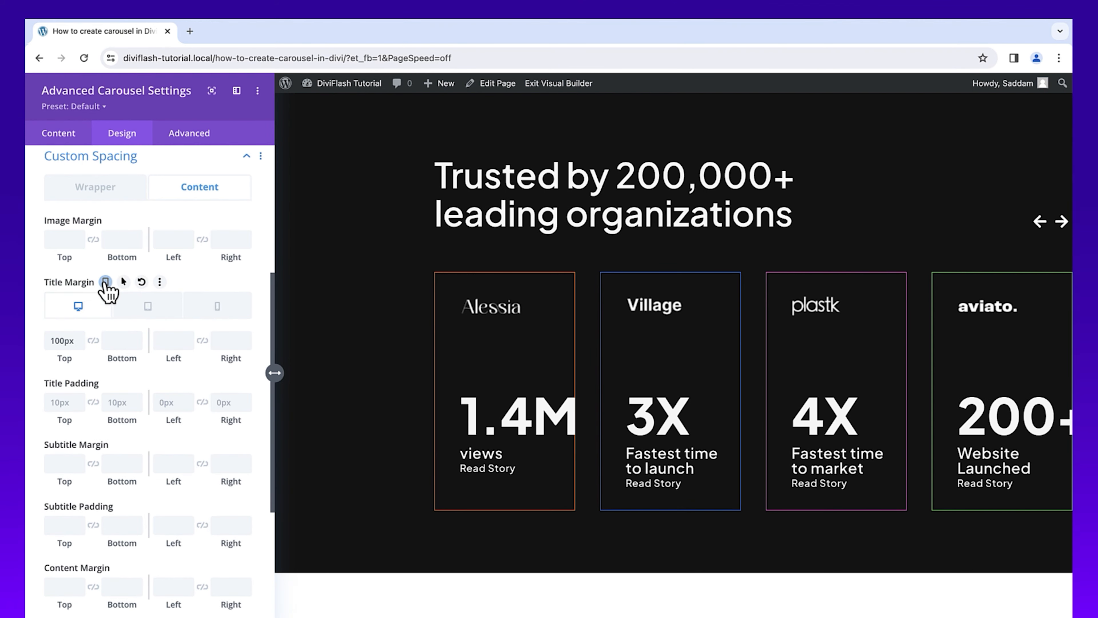
{"action": "left_click", "coordinate": [149, 309]}
{"action": "left_click", "coordinate": [71, 340]}
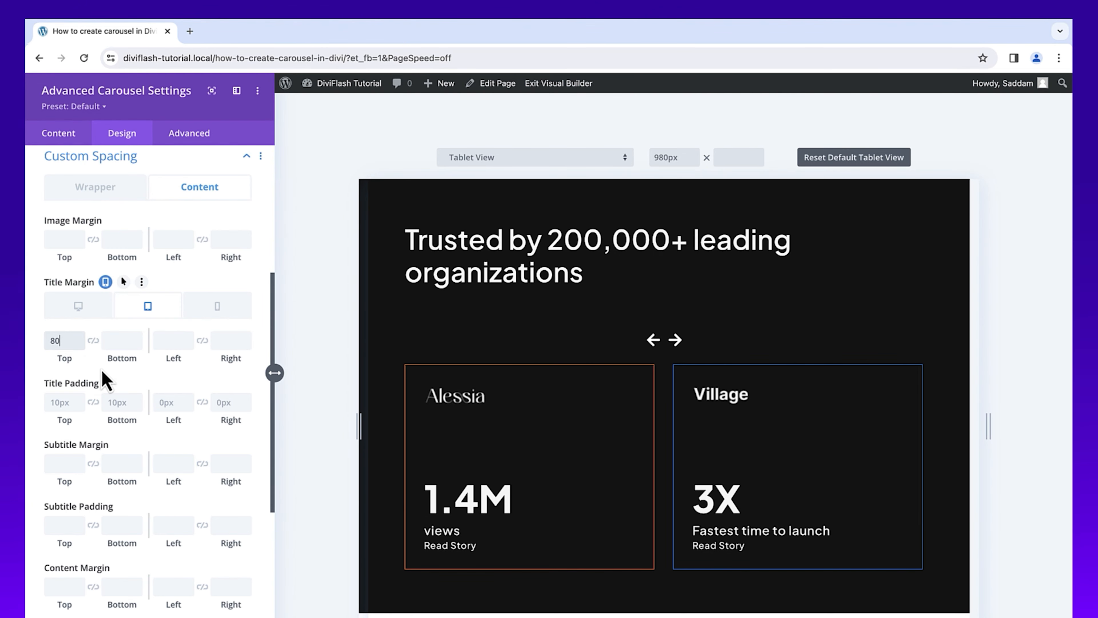
{"action": "left_click", "coordinate": [214, 308]}
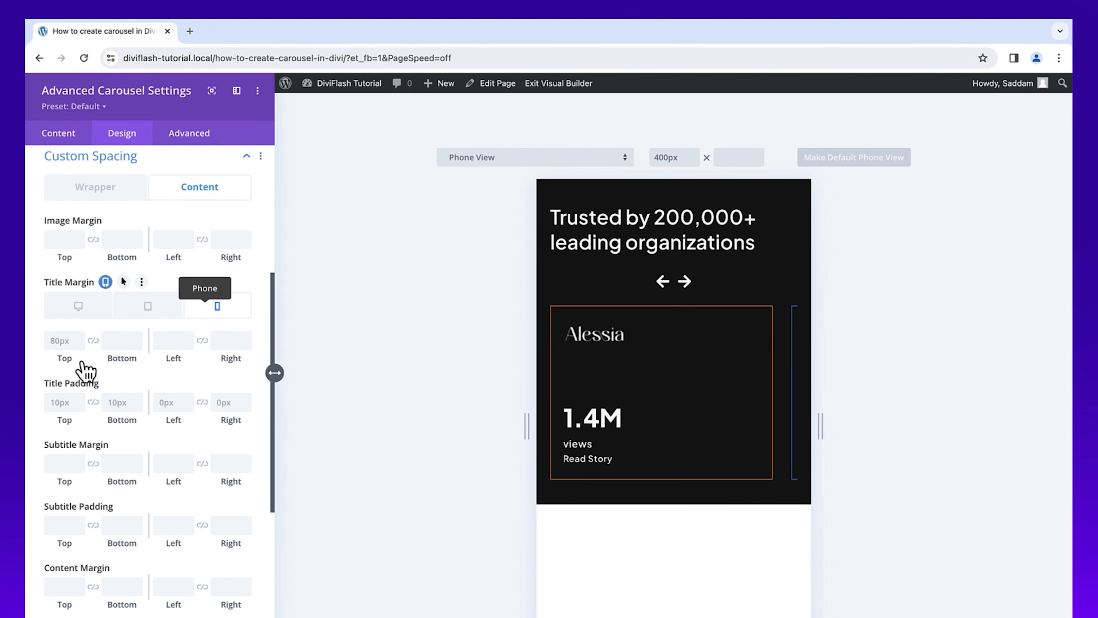
{"action": "left_click_drag", "start_coordinate": [82, 359], "coordinate": [81, 358]}
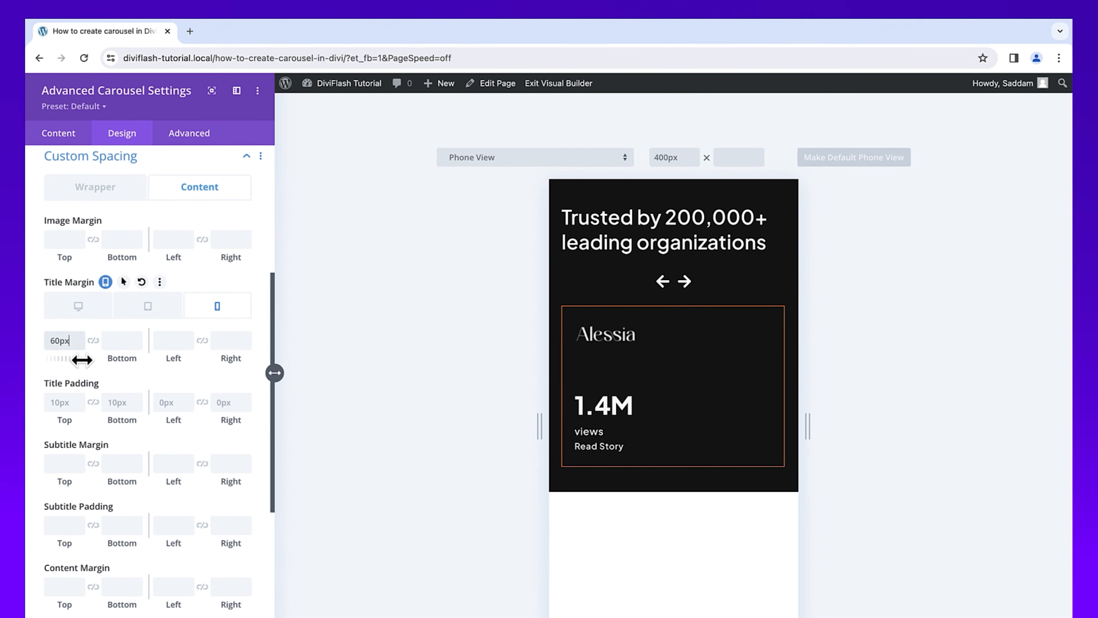
{"action": "left_click", "coordinate": [78, 307]}
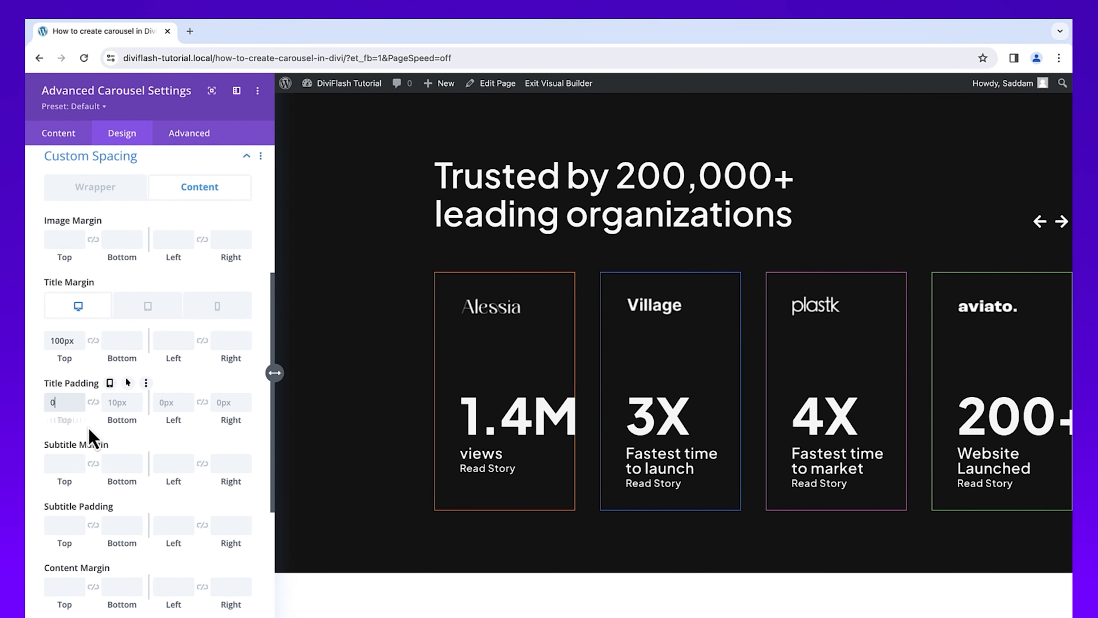
- Set the Title Padding top to 0px and the Content Margin bottom to 100px on desktop
{"action": "type", "text": "px"}
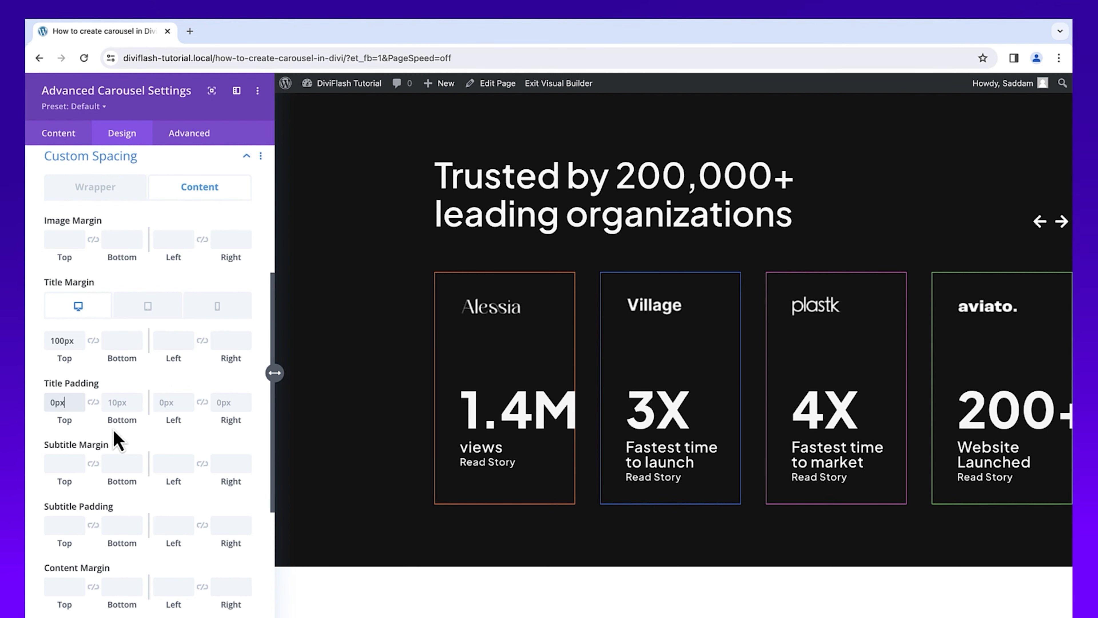
{"action": "scroll", "coordinate": [98, 445], "scroll_direction": "down", "scroll_amount": 3}
{"action": "left_click", "coordinate": [116, 488]}
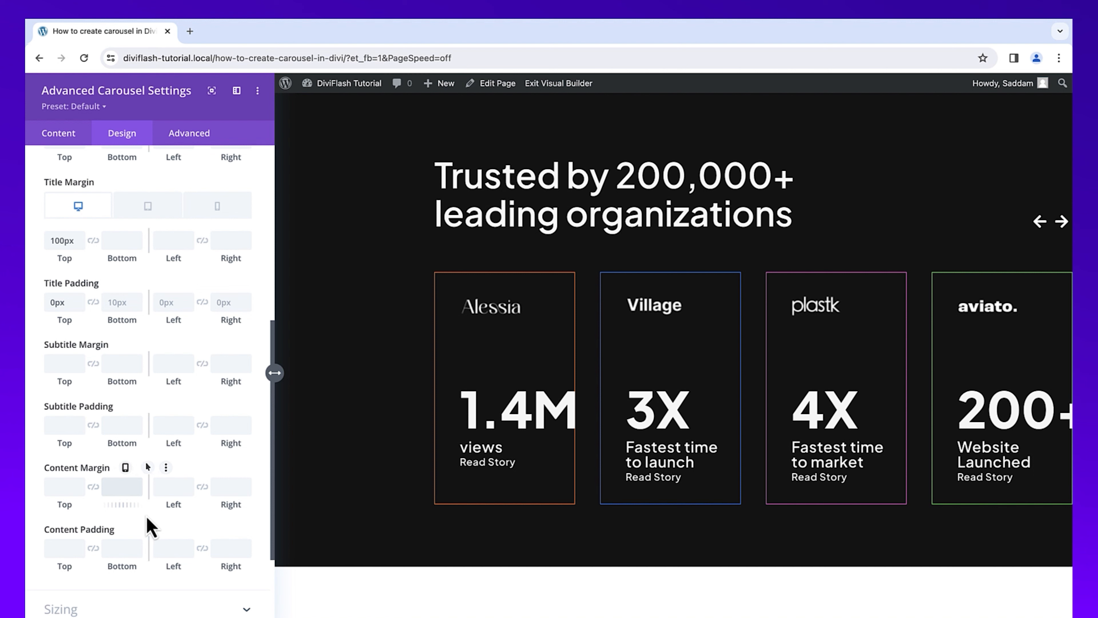
{"action": "type", "text": "100px"}
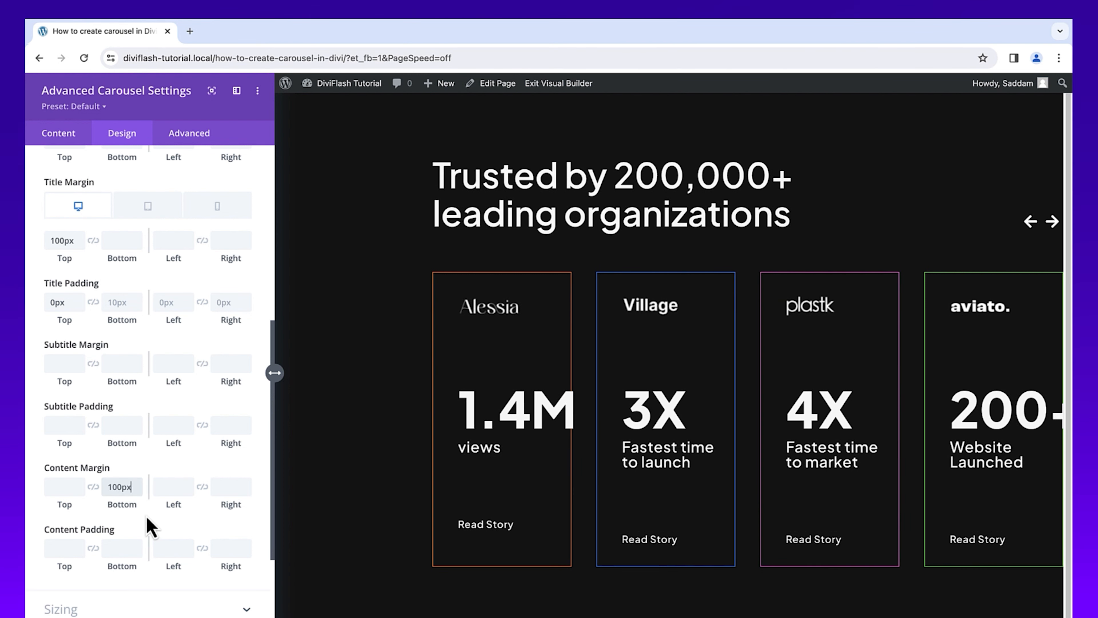
- Enable responsive Content Margin, set the bottom value to 80px on tablet and 60px on phone, and return to the desktop state
{"action": "mouse_move", "coordinate": [122, 467]}
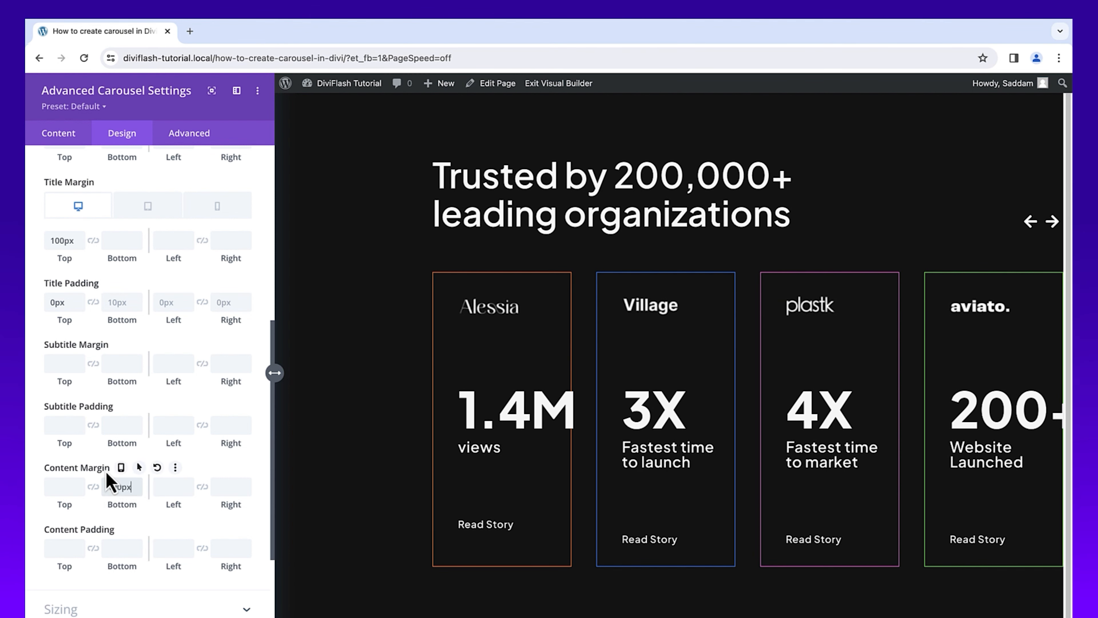
{"action": "left_click", "coordinate": [121, 467]}
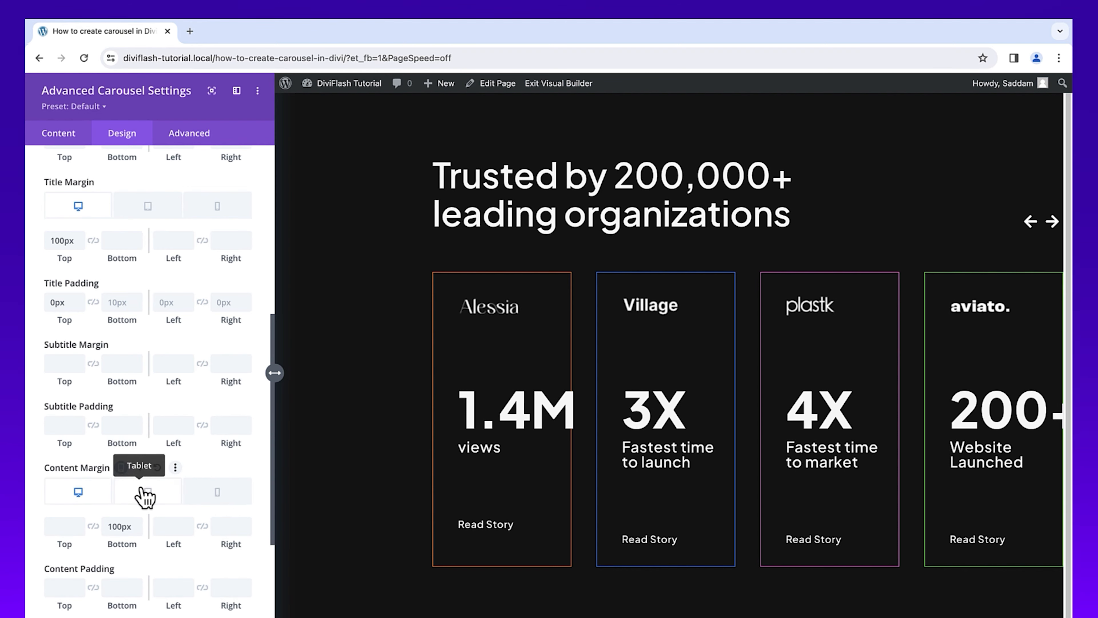
{"action": "left_click", "coordinate": [143, 491]}
{"action": "left_click", "coordinate": [122, 525]}
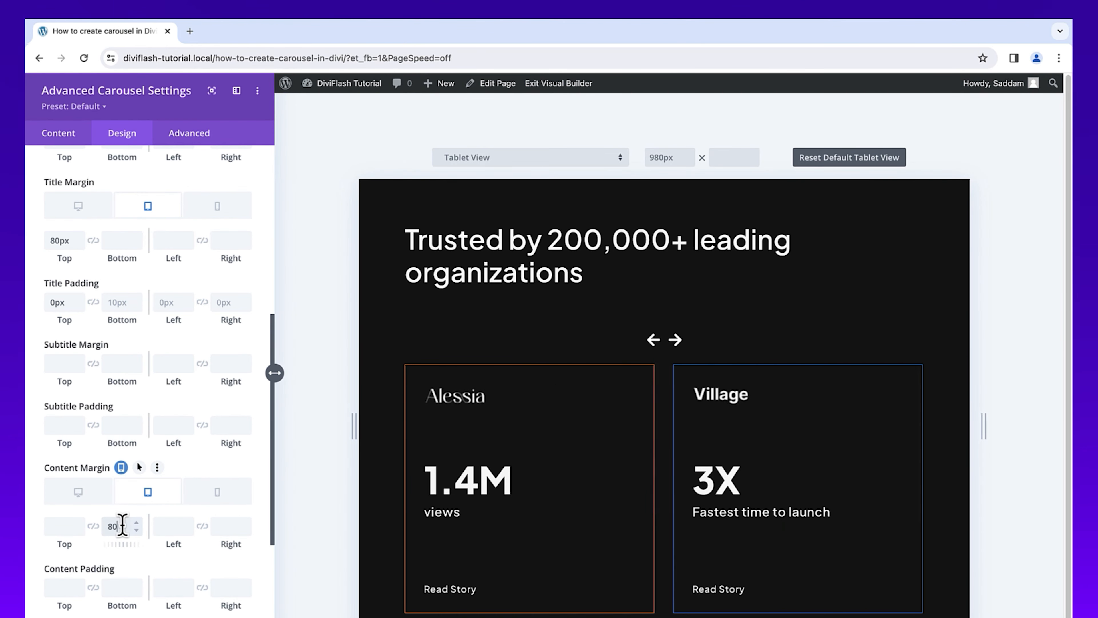
{"action": "left_click", "coordinate": [216, 492]}
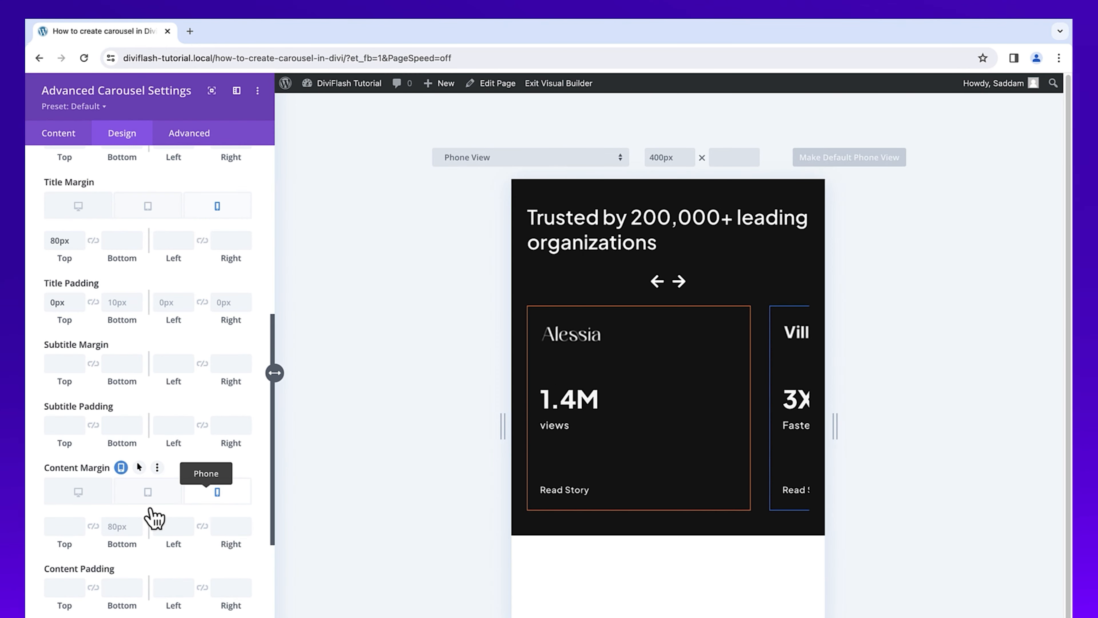
{"action": "left_click", "coordinate": [121, 526]}
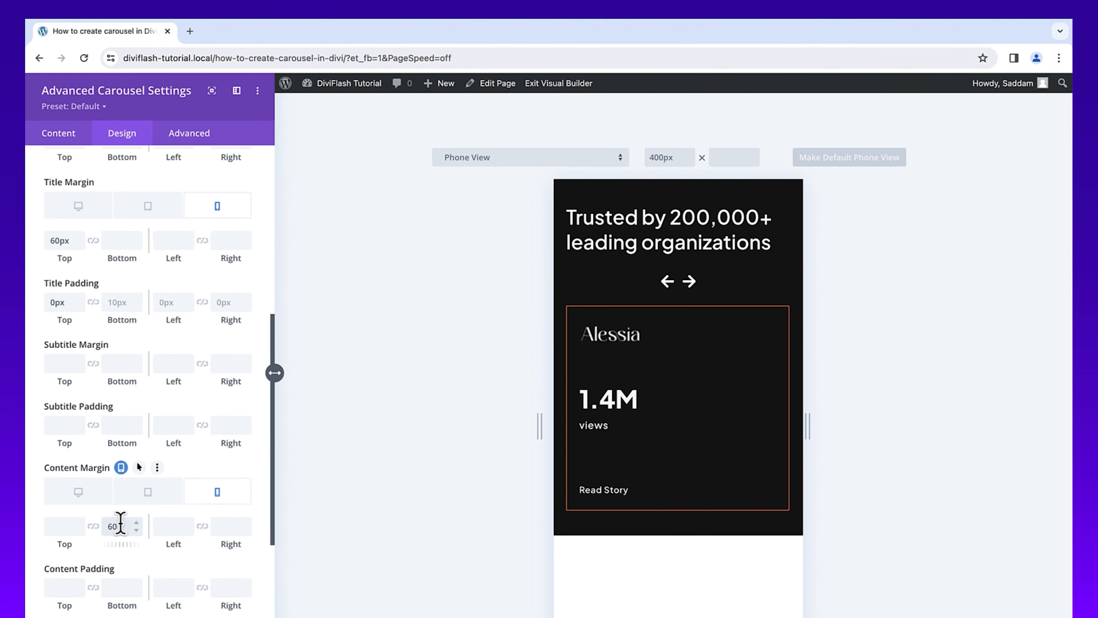
{"action": "left_click", "coordinate": [77, 493]}
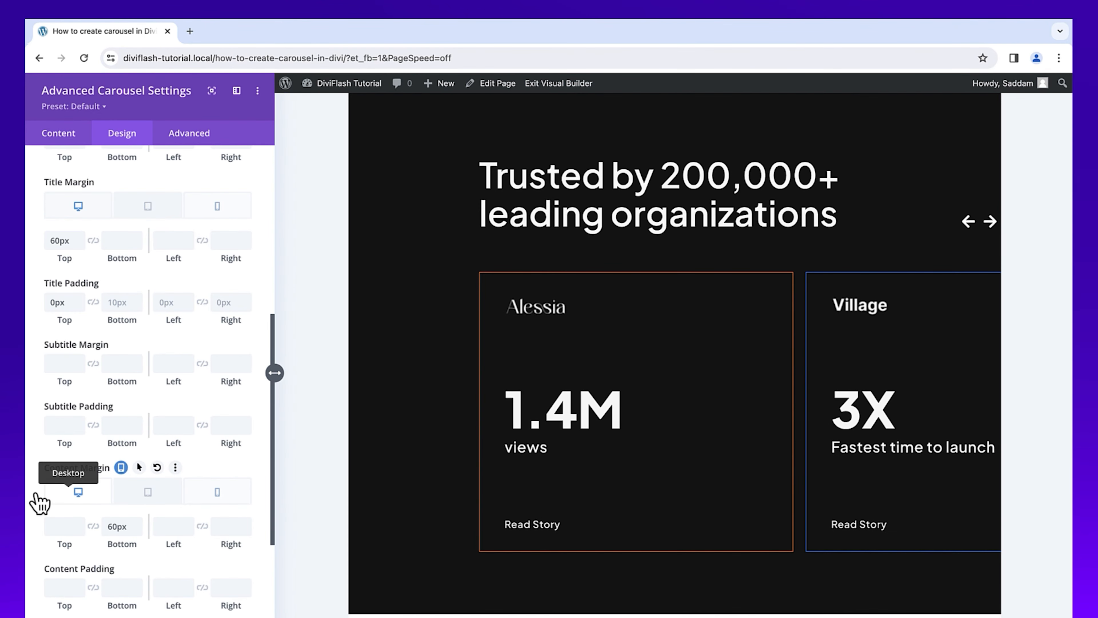